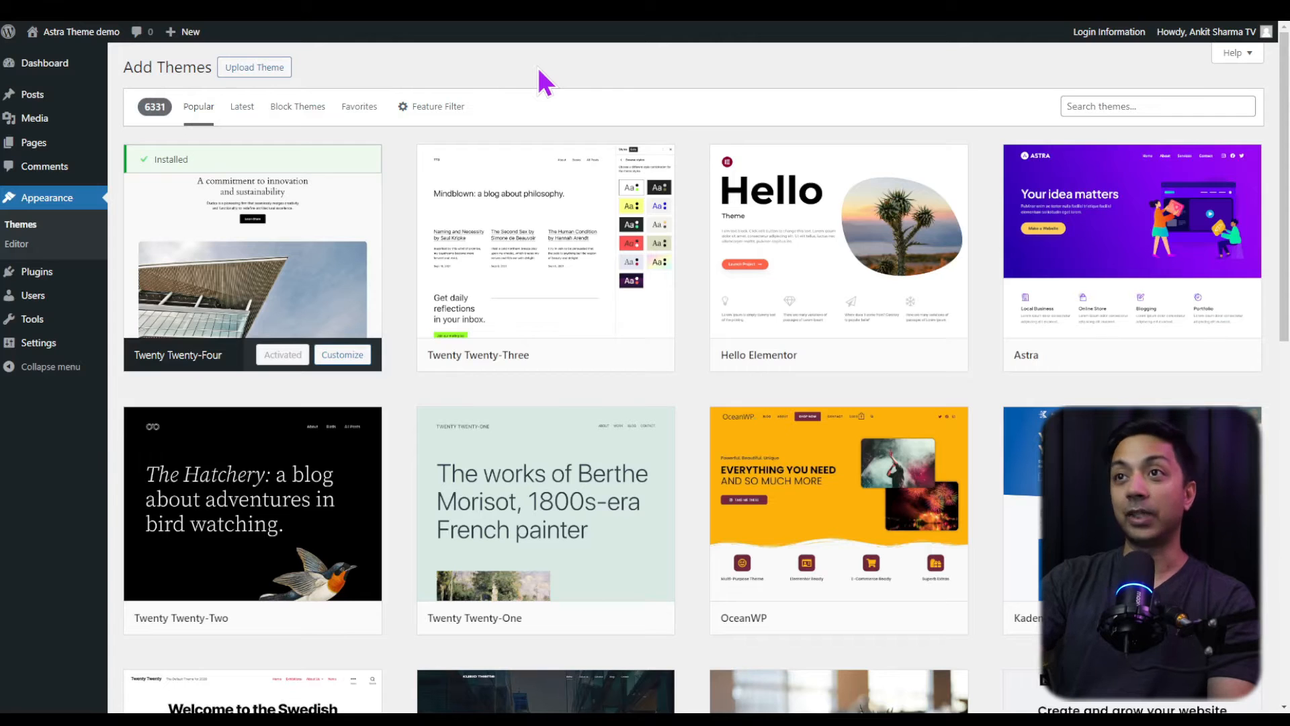
Step: Search the theme library for "astra", then install and activate the Astra theme
{"action": "mouse_move", "coordinate": [1152, 289]}
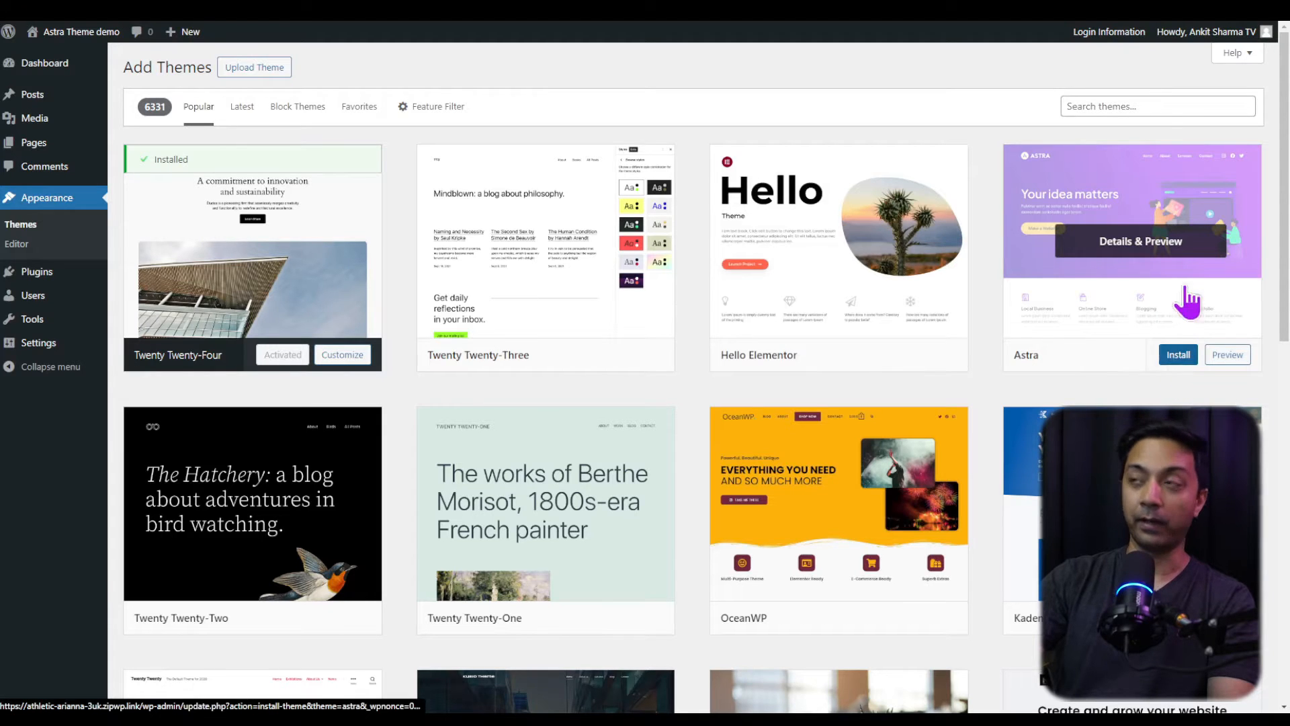
{"action": "left_click", "coordinate": [1150, 106]}
{"action": "type", "text": "astra"}
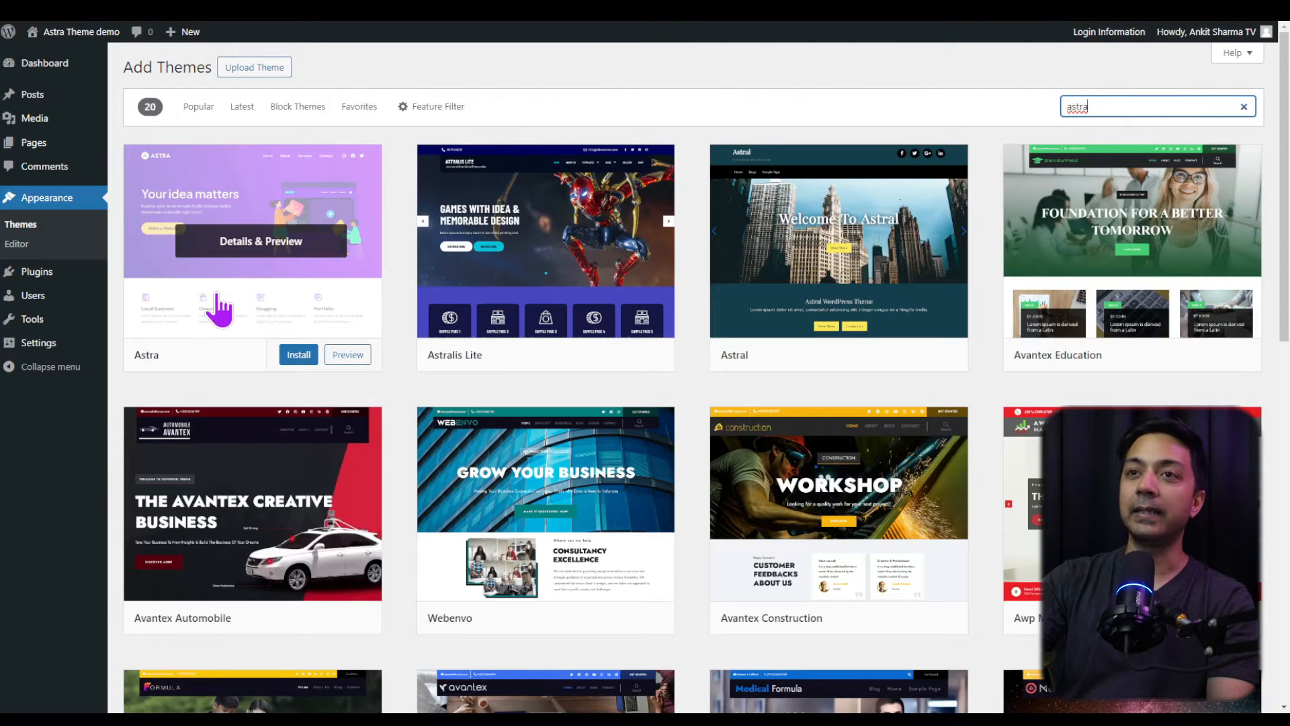
{"action": "left_click", "coordinate": [297, 355]}
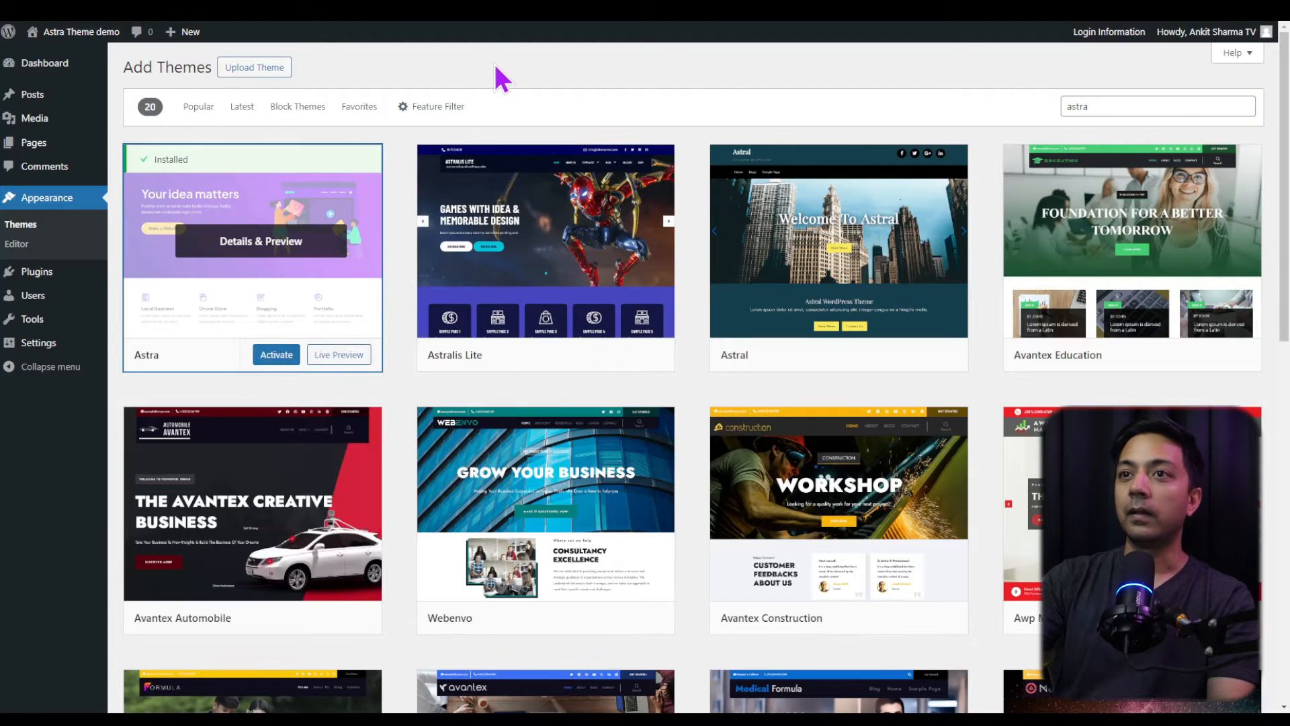
{"action": "left_click", "coordinate": [276, 356]}
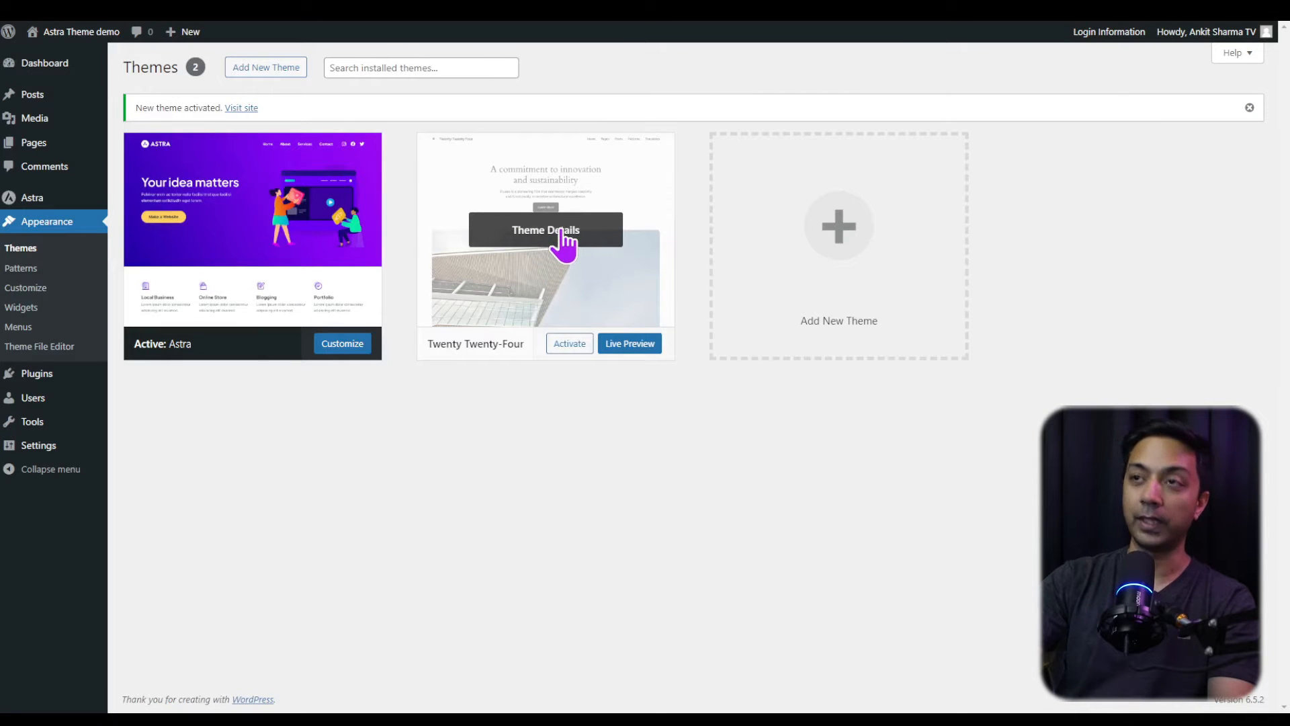
Step: Delete the inactive Twenty Twenty-Four theme from the installed themes
{"action": "left_click", "coordinate": [545, 235]}
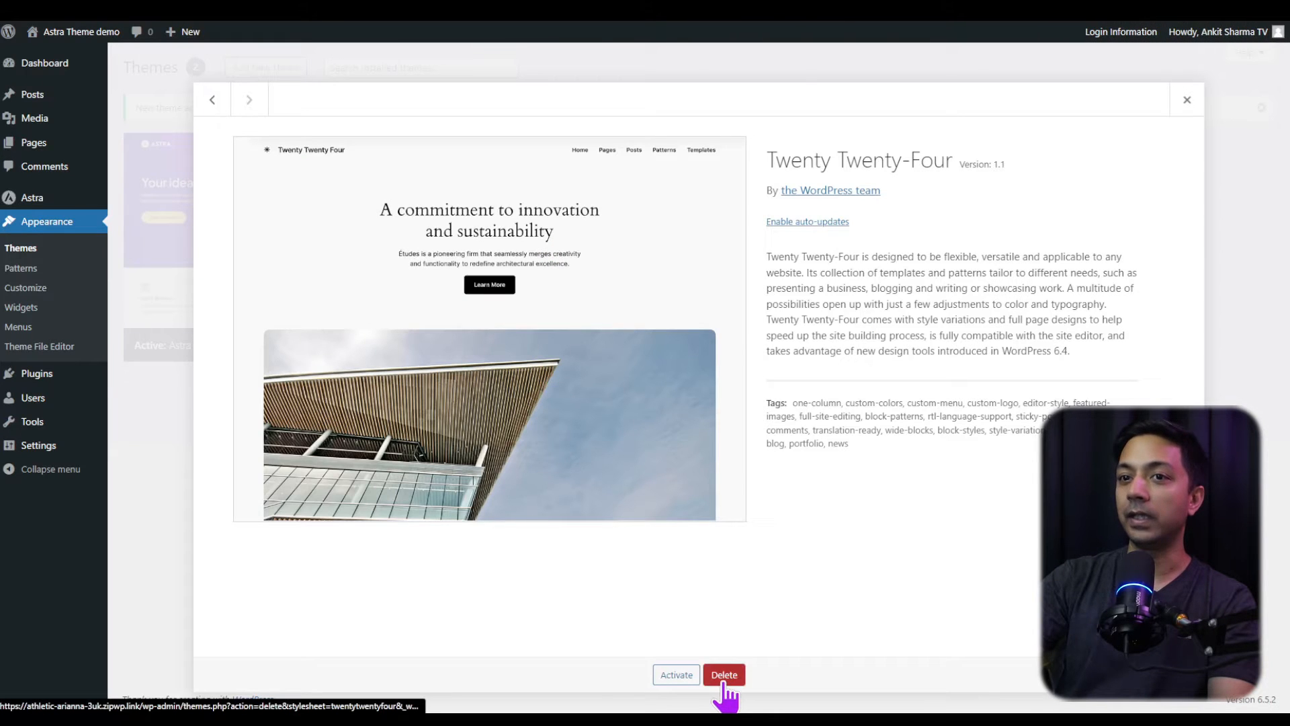
{"action": "left_click", "coordinate": [723, 676]}
{"action": "left_click", "coordinate": [705, 121]}
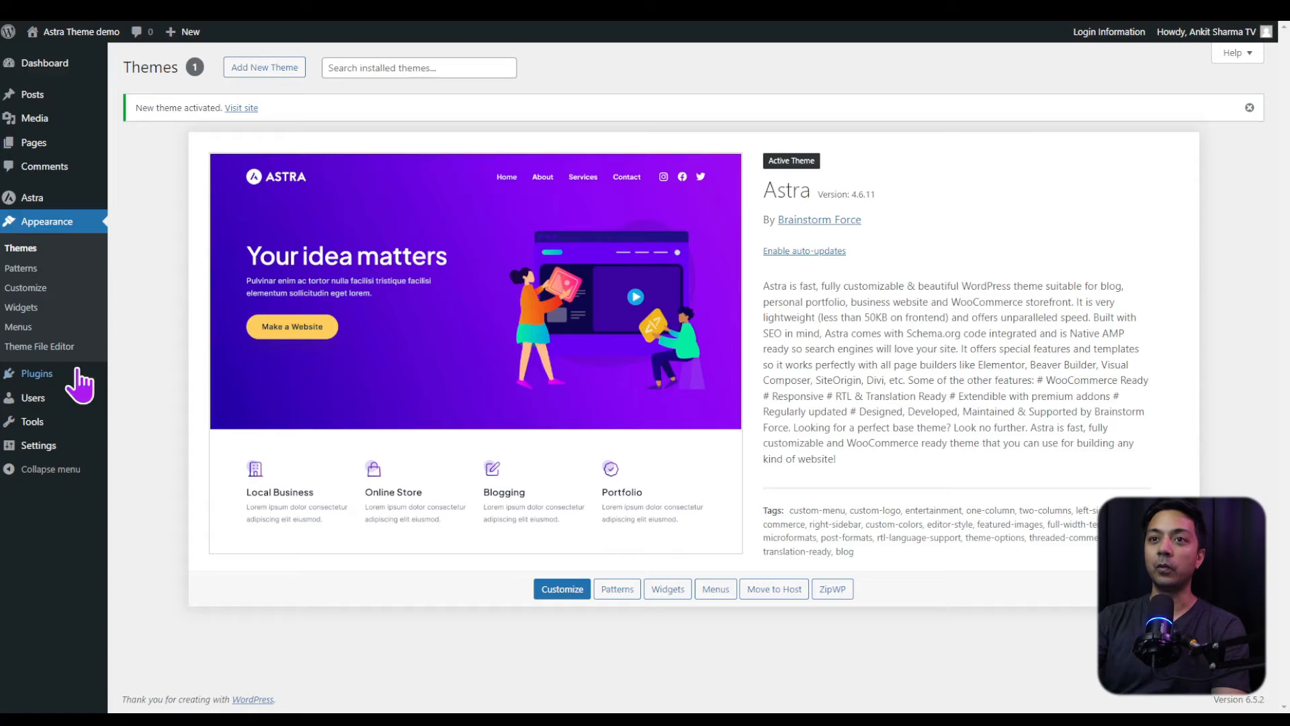
Step: Find the Starter Templates plugin by Brainstorm Force with the search "starter template", then install and activate it
{"action": "mouse_move", "coordinate": [48, 376]}
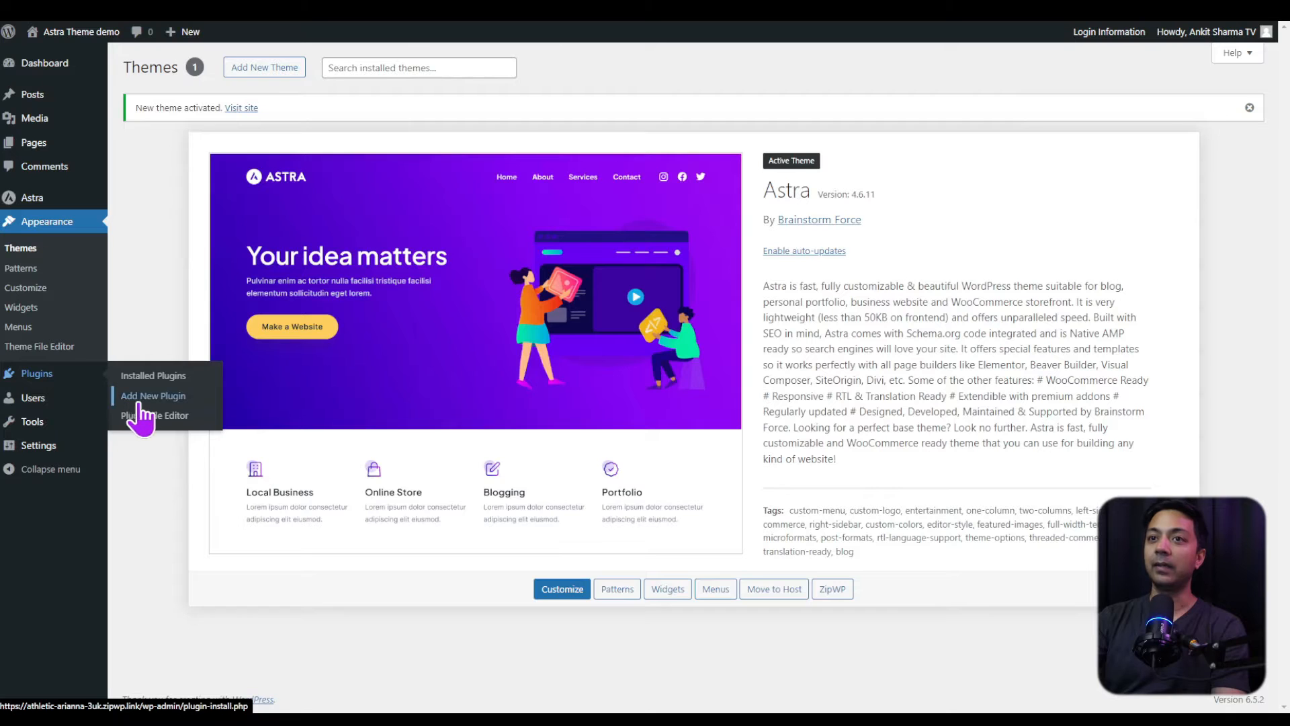
{"action": "left_click", "coordinate": [222, 401]}
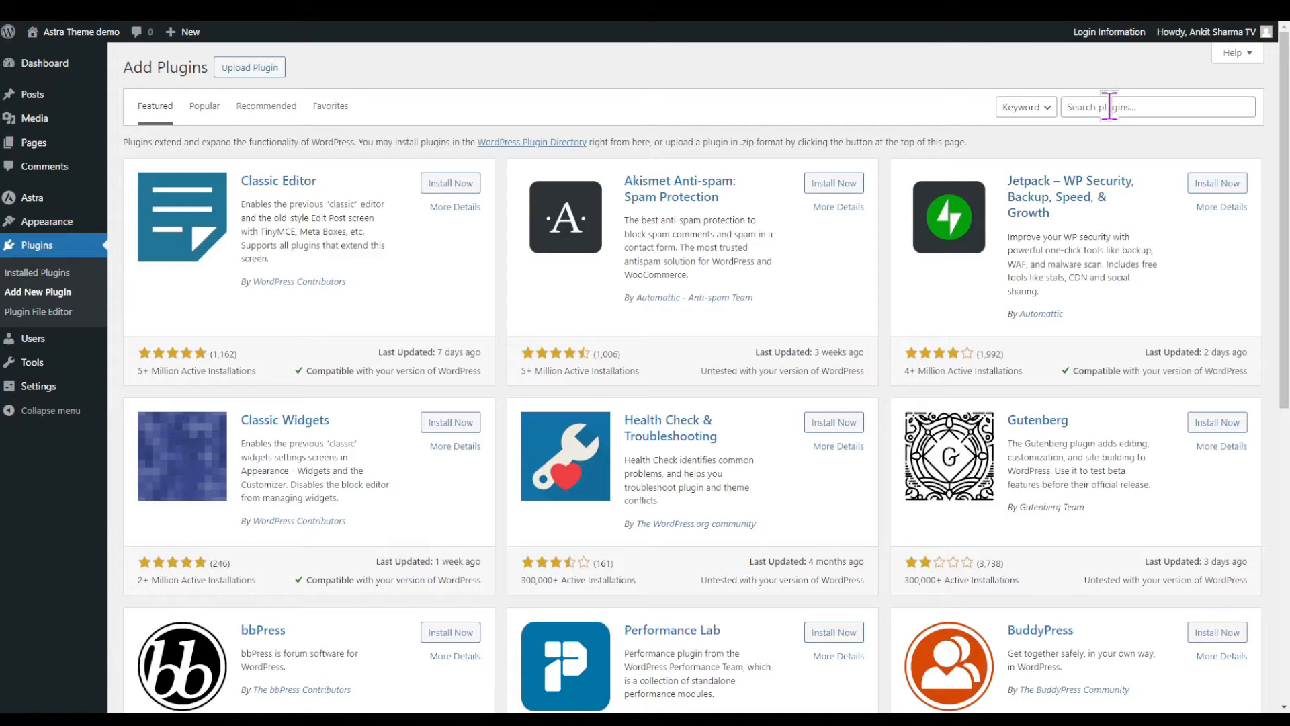
{"action": "left_click", "coordinate": [1109, 106]}
{"action": "left_click", "coordinate": [1173, 159]}
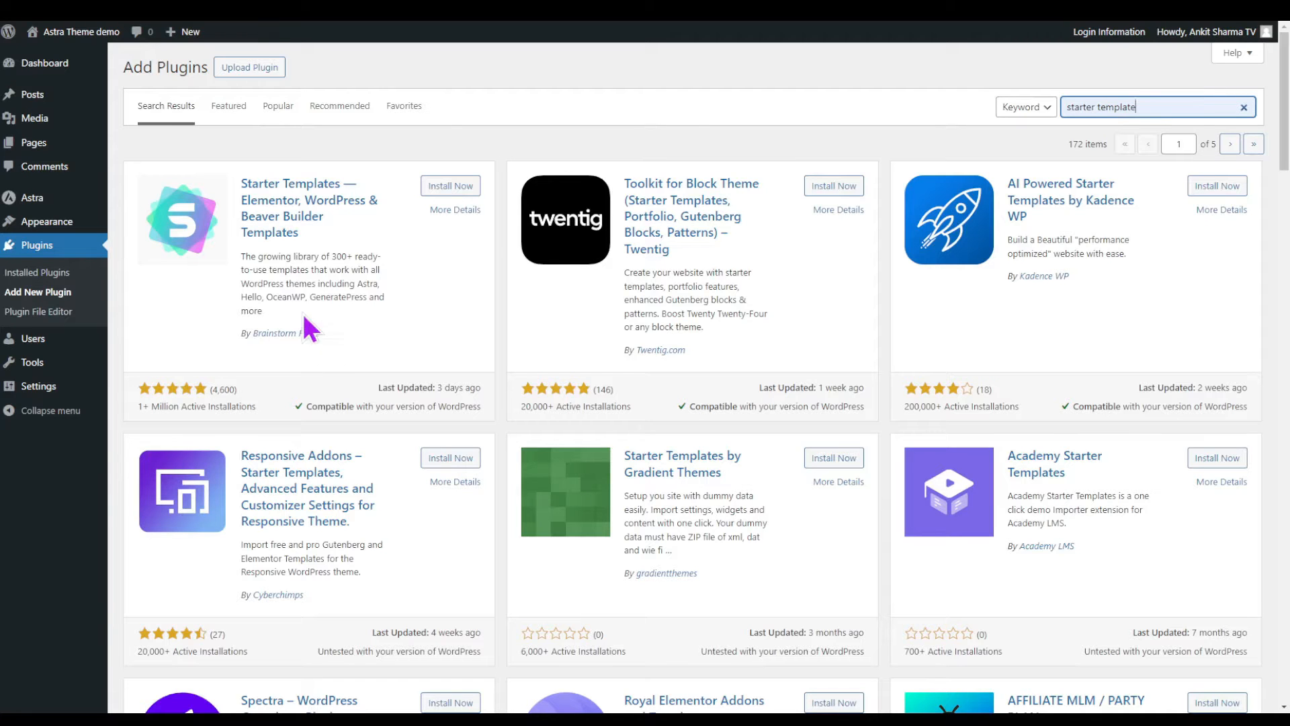
{"action": "left_click", "coordinate": [445, 189]}
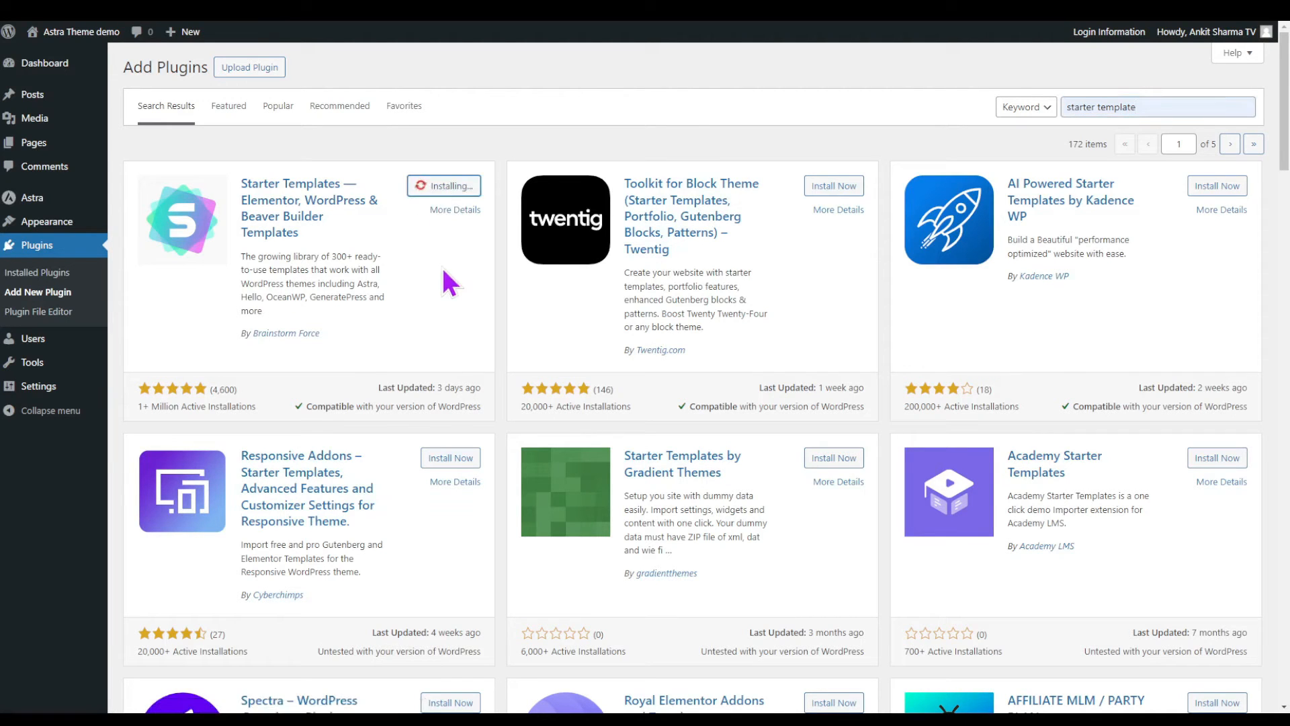
{"action": "left_click", "coordinate": [457, 188]}
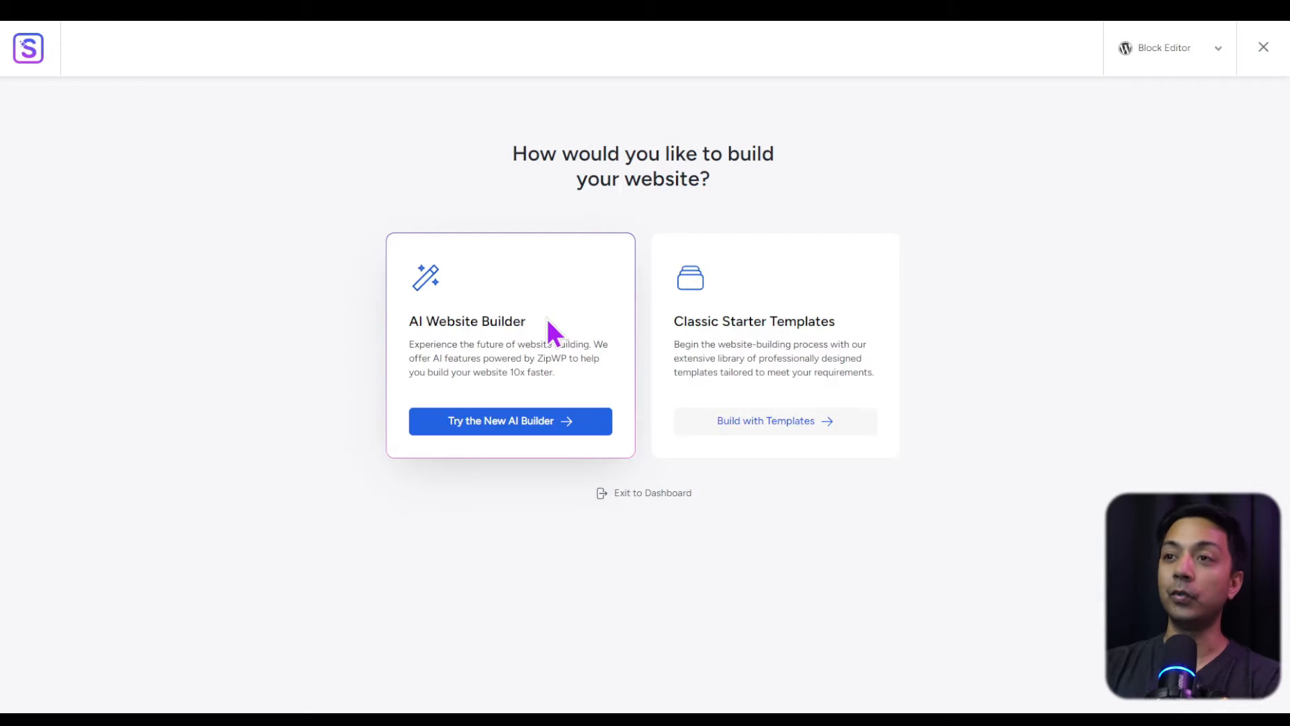
Step: Choose to build the website with Classic Starter Templates, using the Block Editor as page builder
{"action": "double_click", "coordinate": [547, 358]}
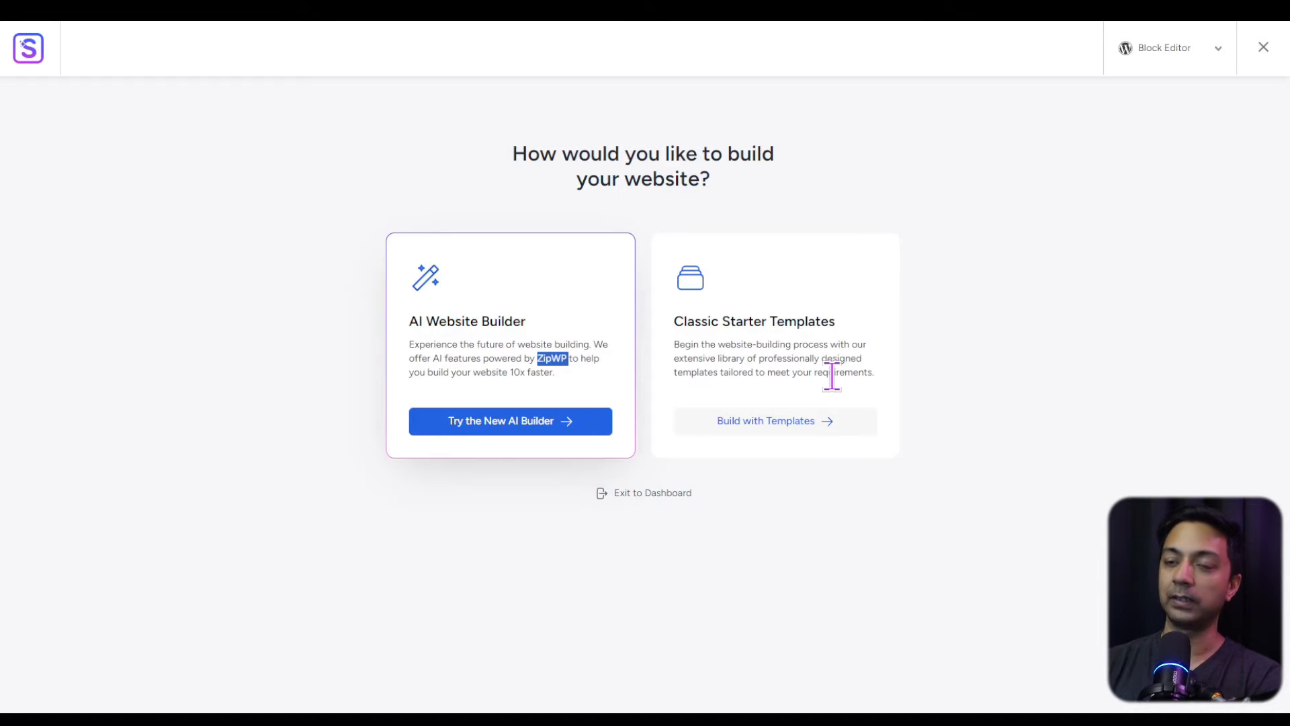
{"action": "left_click", "coordinate": [762, 423]}
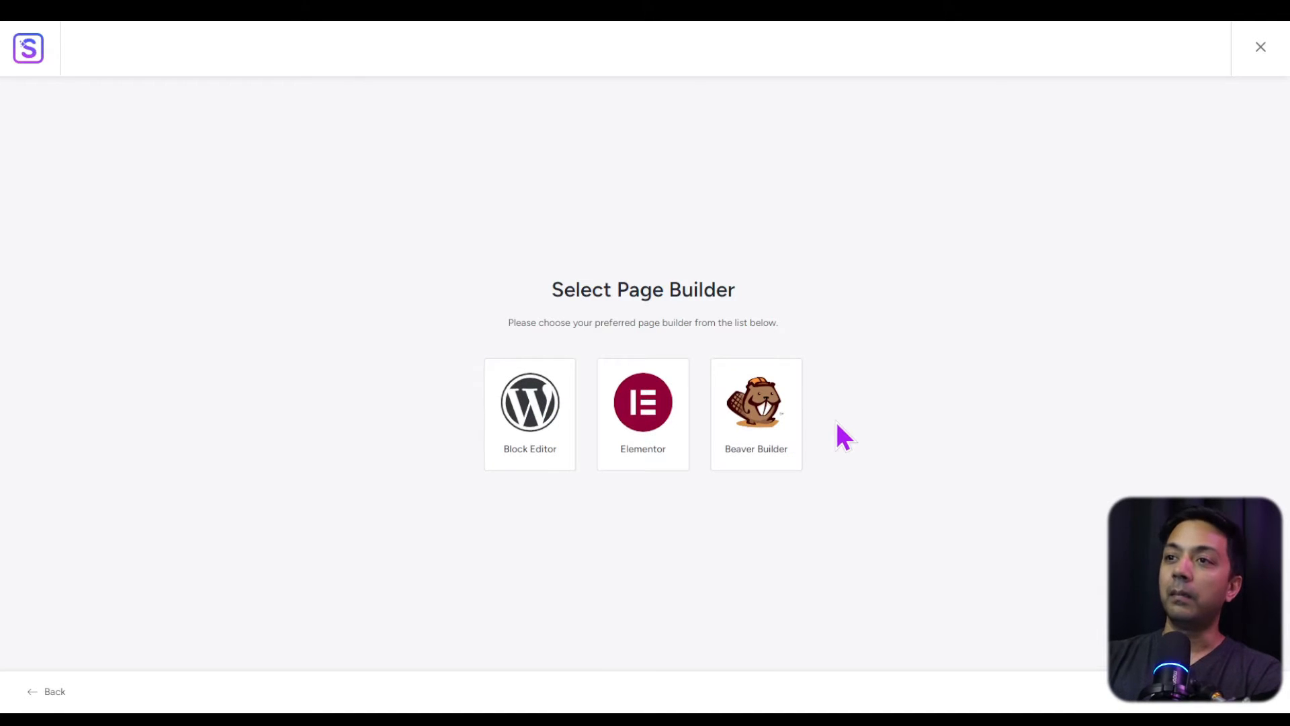
{"action": "left_click", "coordinate": [548, 420]}
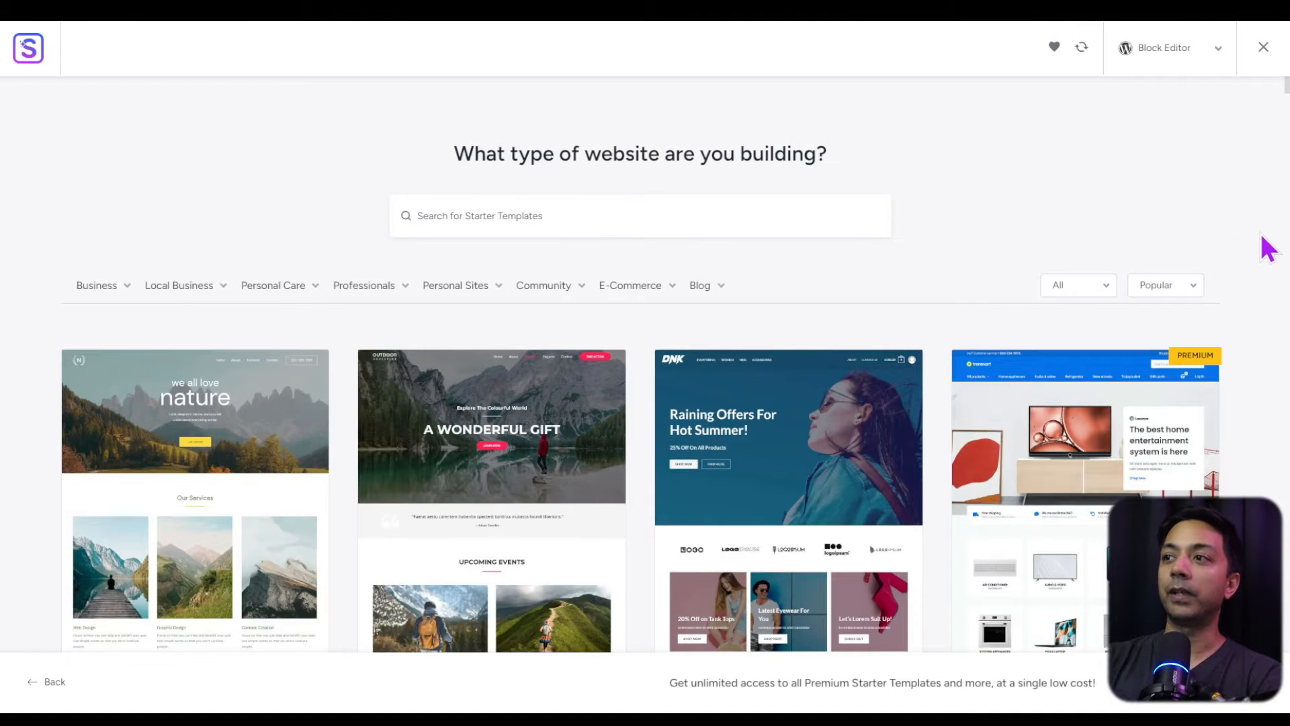
Step: Select the free Planet Earth template from the starter template library
{"action": "scroll", "coordinate": [1267, 252], "scroll_direction": "down", "scroll_amount": 3}
{"action": "scroll", "coordinate": [1269, 255], "scroll_direction": "down", "scroll_amount": 4}
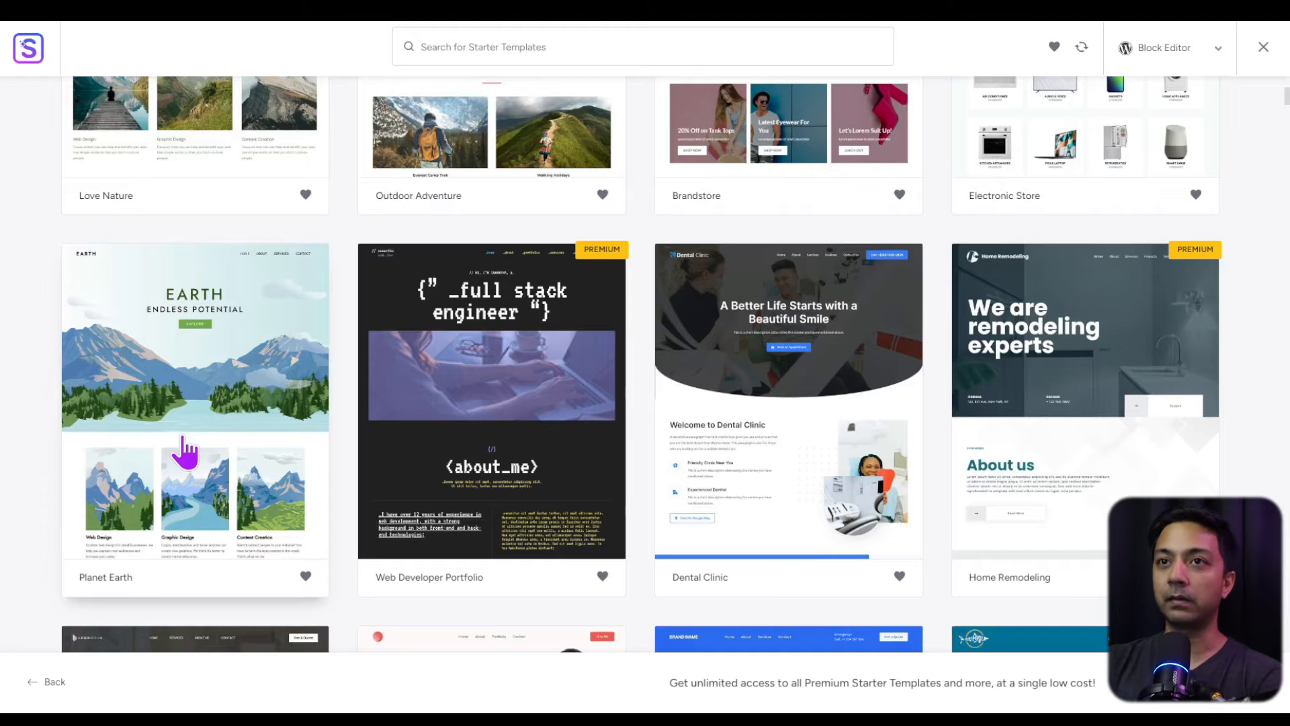
{"action": "left_click", "coordinate": [191, 399]}
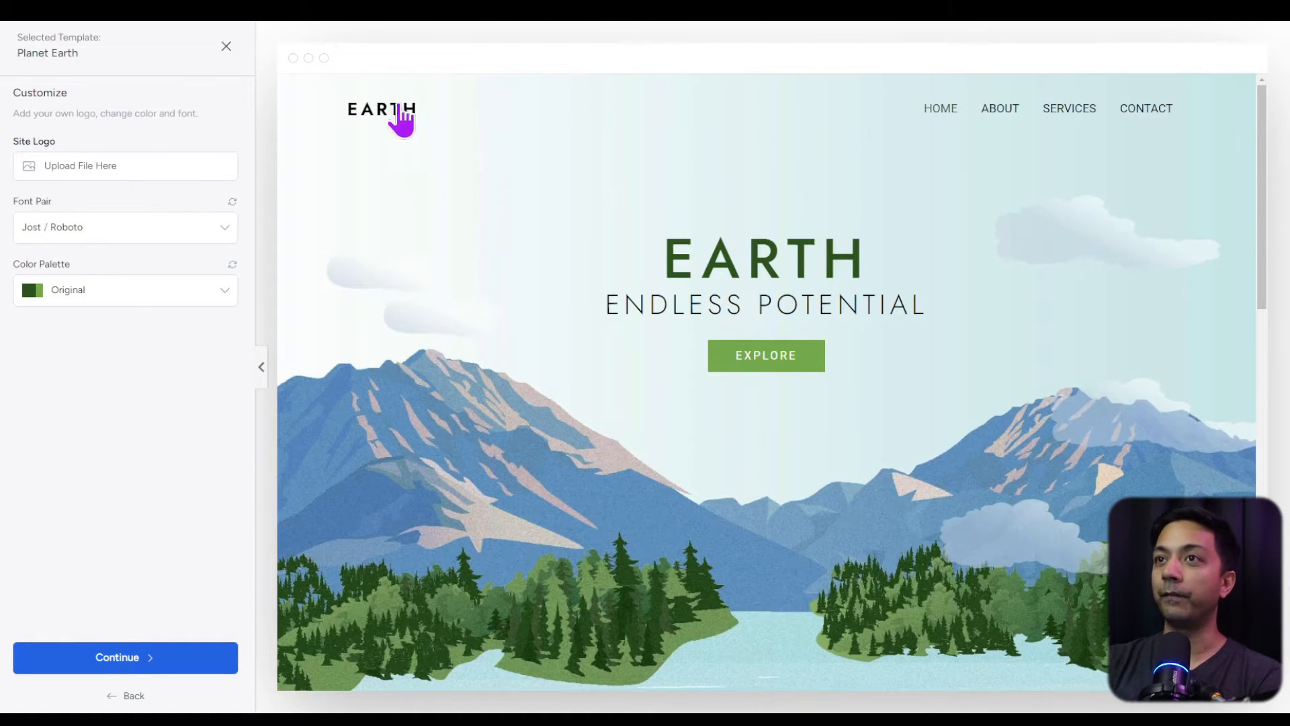
Step: Look at the font pairs and try the Style 1, Style 3 and Style 4 color palettes, then restore the Original palette
{"action": "left_click", "coordinate": [84, 229]}
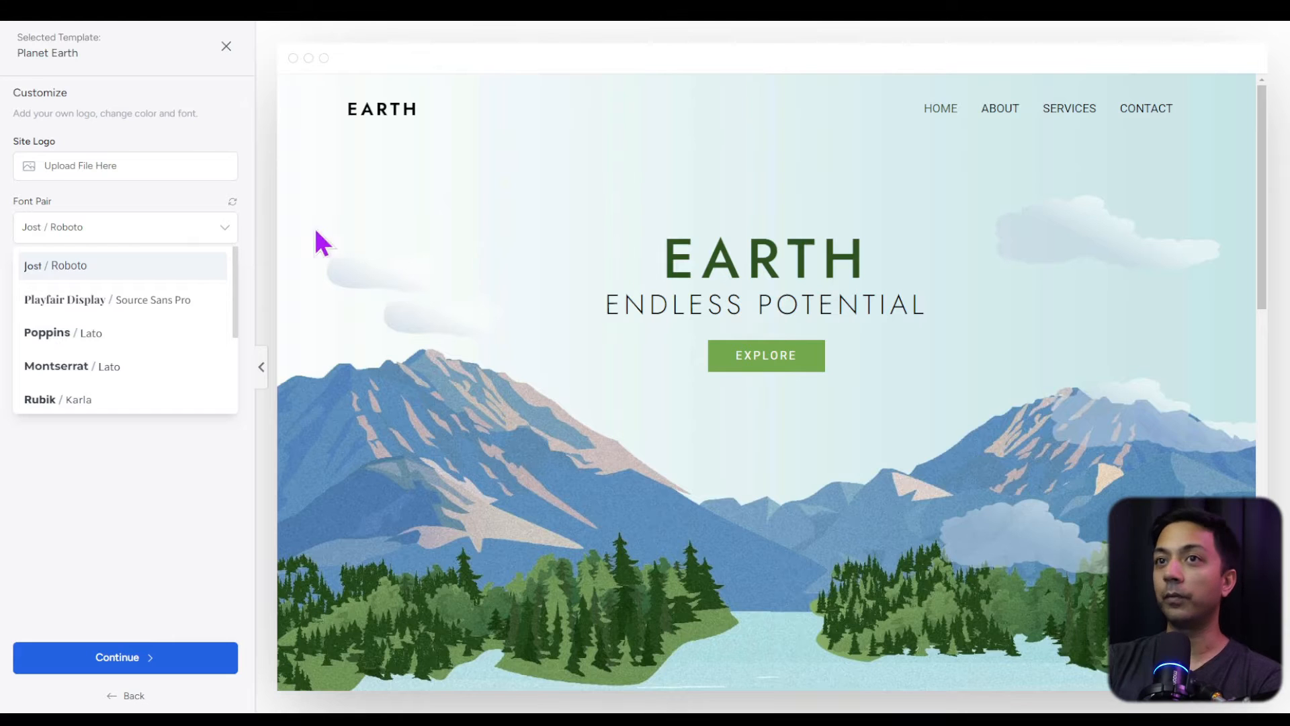
{"action": "left_click", "coordinate": [128, 209]}
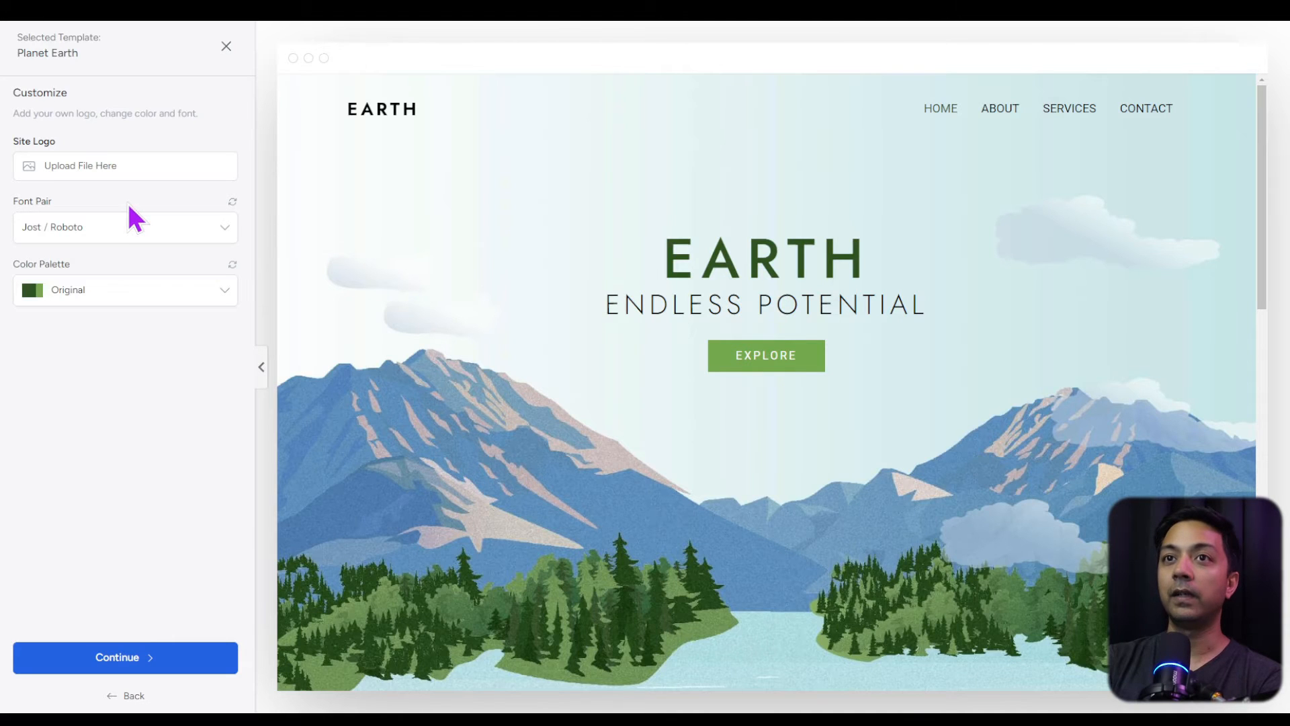
{"action": "left_click", "coordinate": [154, 304]}
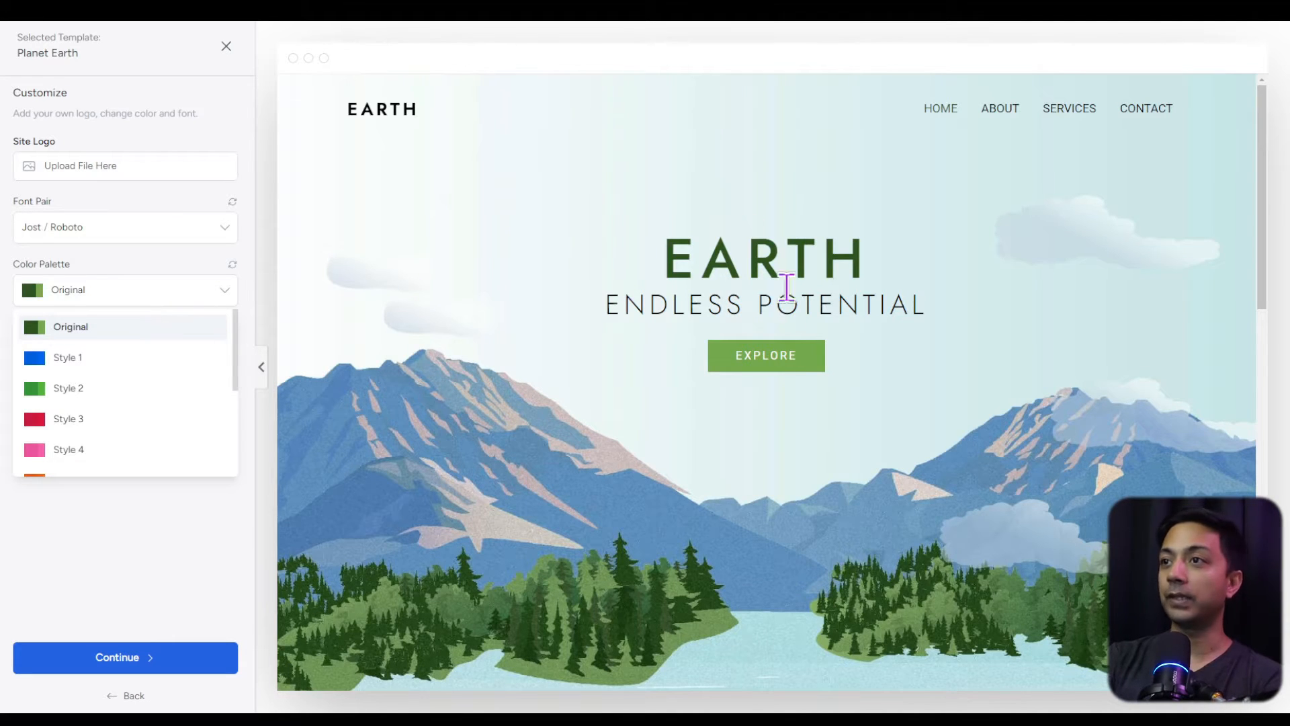
{"action": "left_click", "coordinate": [124, 360]}
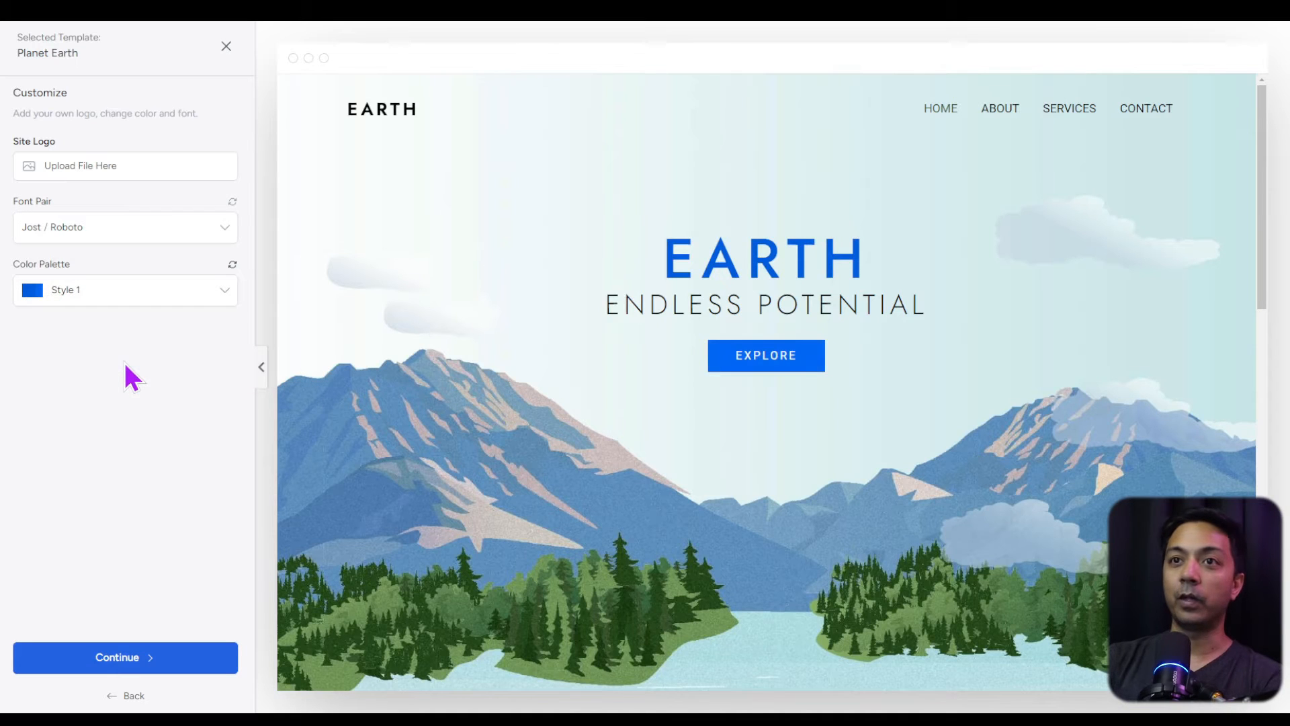
{"action": "left_click", "coordinate": [131, 304]}
{"action": "left_click", "coordinate": [96, 427]}
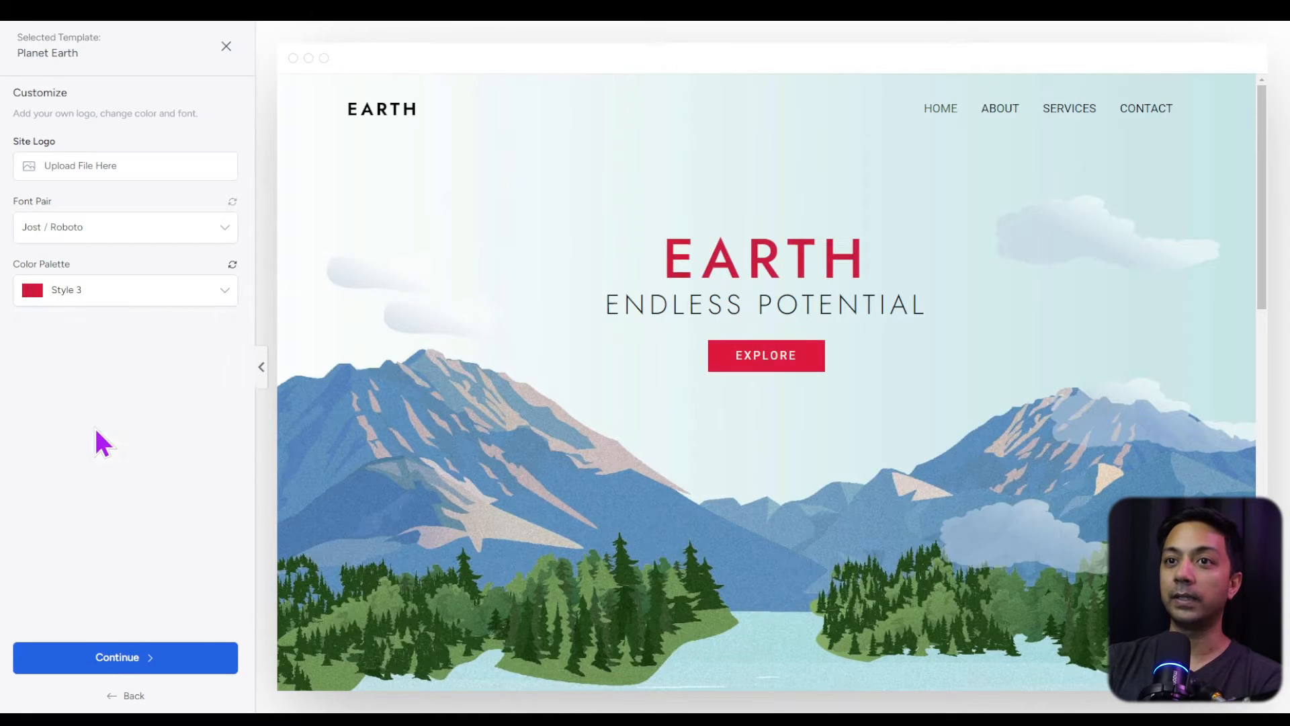
{"action": "left_click", "coordinate": [147, 294]}
{"action": "left_click", "coordinate": [113, 451]}
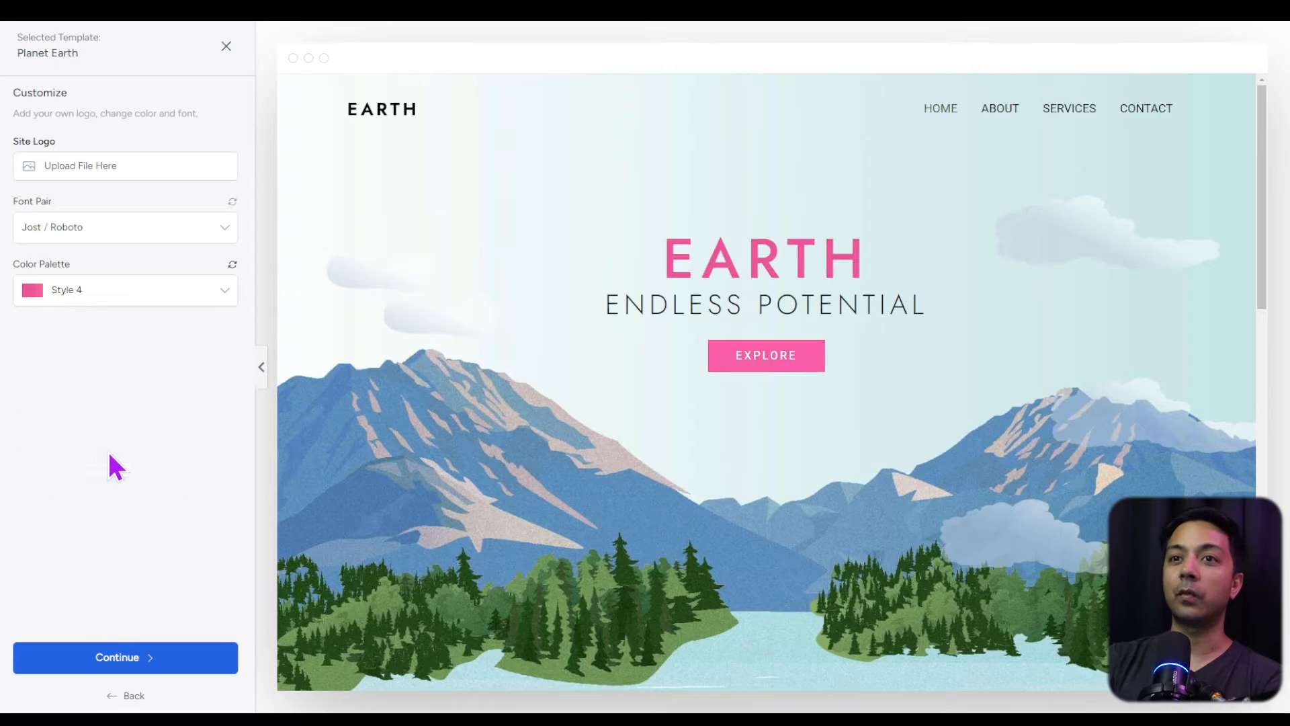
{"action": "left_click", "coordinate": [121, 289]}
{"action": "left_click", "coordinate": [99, 336]}
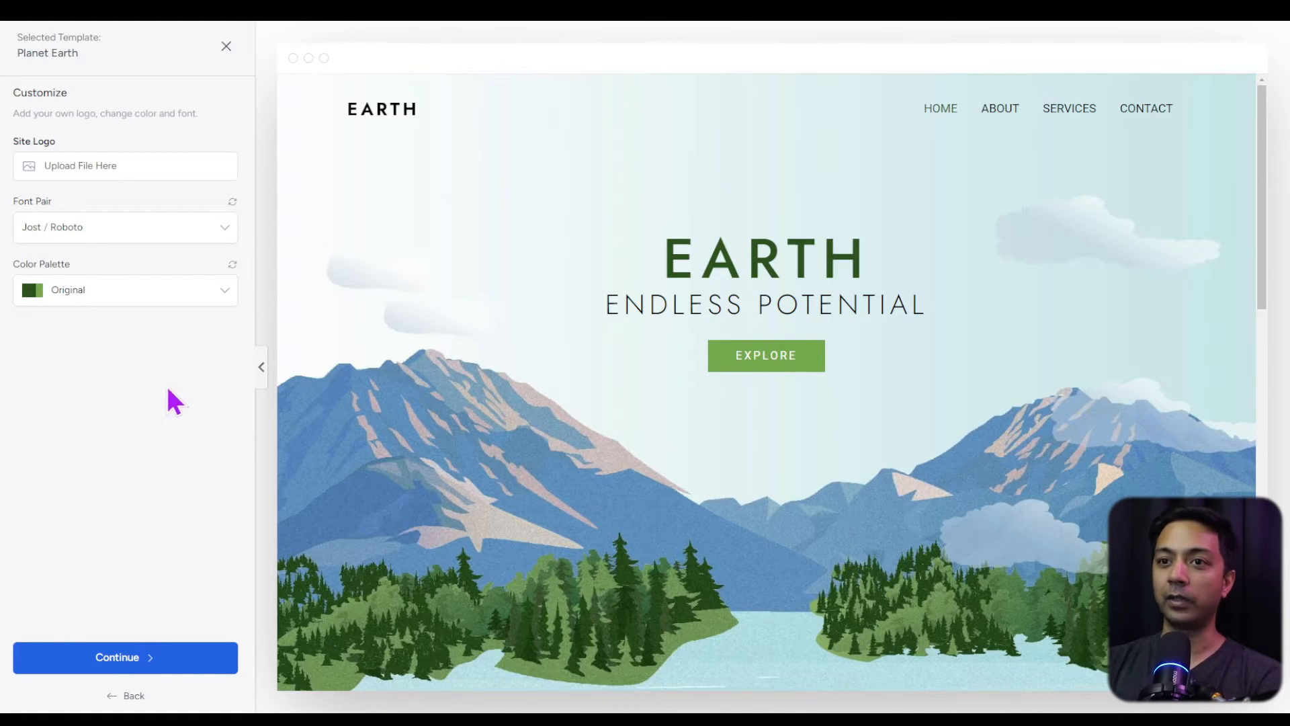
Step: Continue with the template, turn off Share Non-Sensitive Data, and submit the form to build the website
{"action": "left_click", "coordinate": [138, 655]}
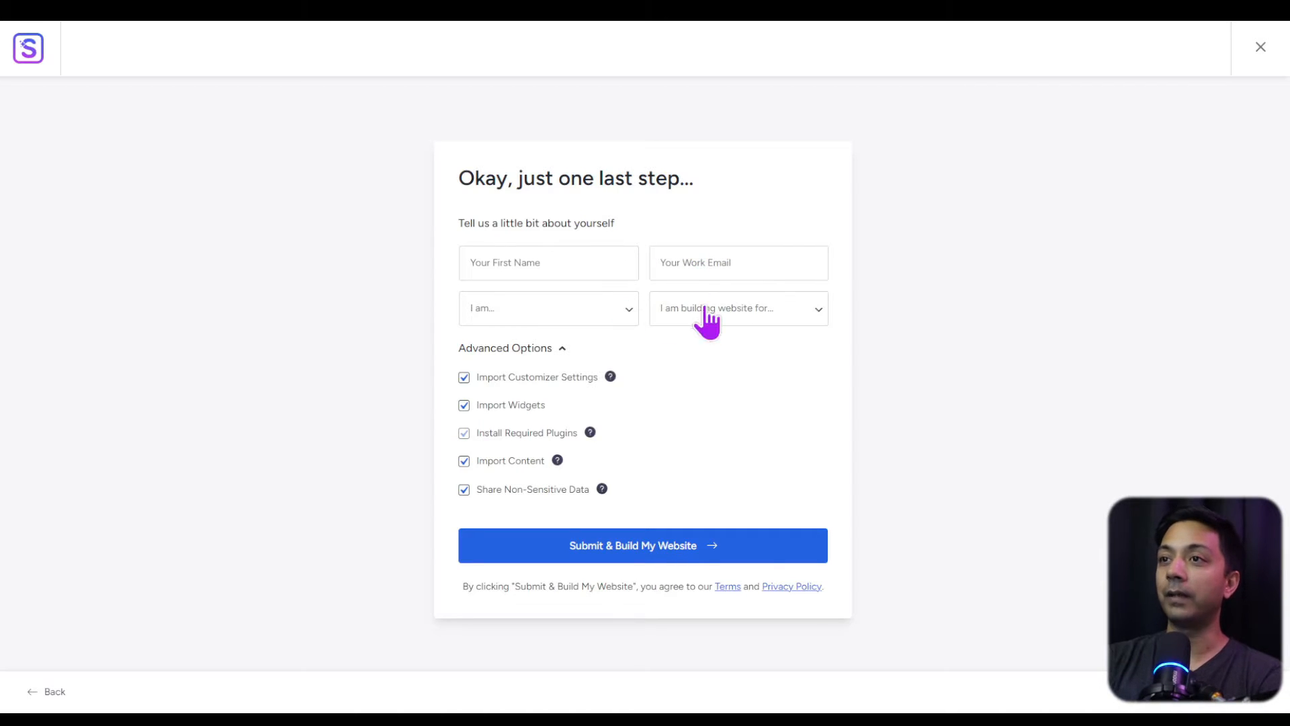
{"action": "left_click", "coordinate": [464, 490]}
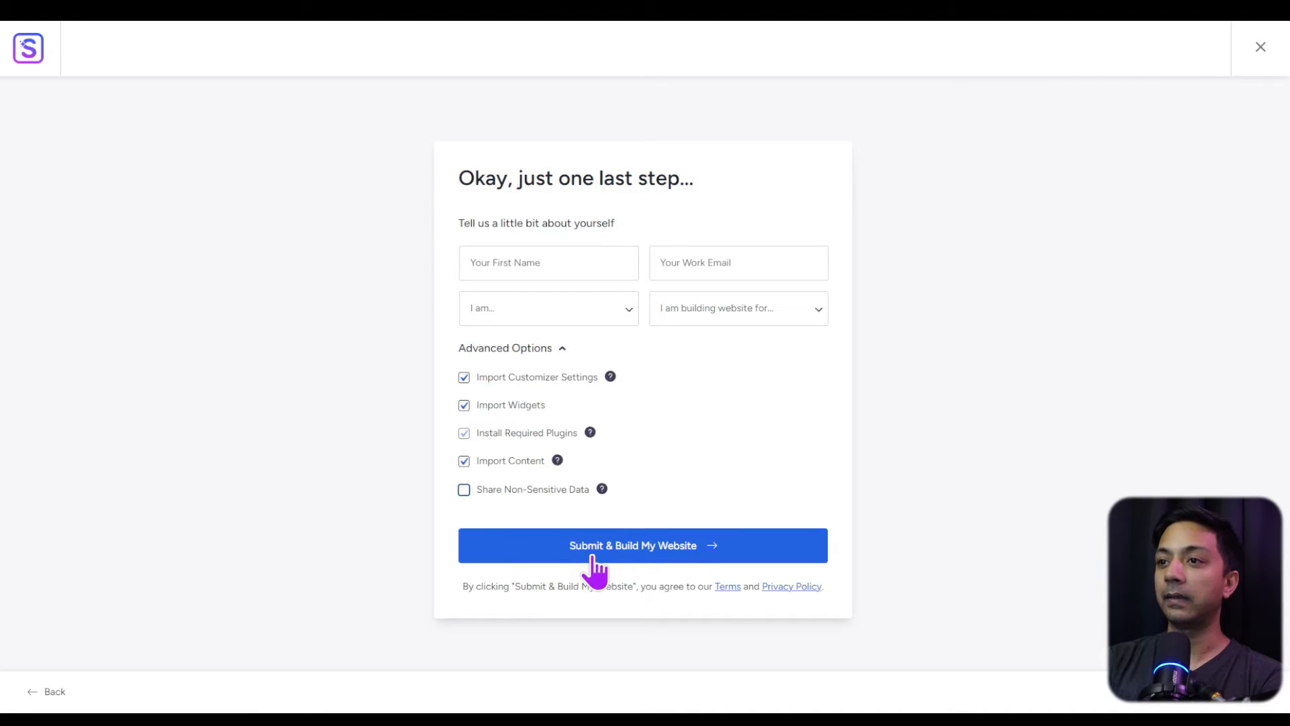
{"action": "left_click", "coordinate": [731, 546]}
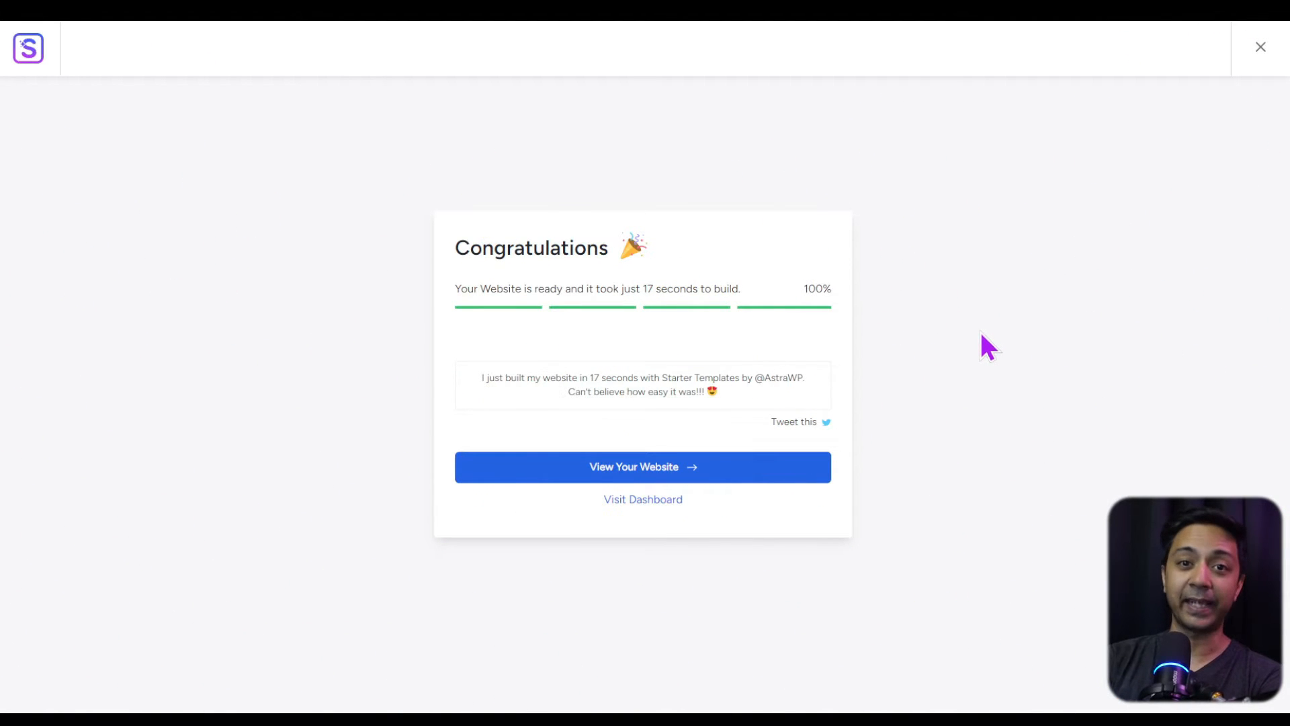
Step: Open the WordPress dashboard in a separate browser tab and view the imported website's home page
{"action": "right_click", "coordinate": [646, 501]}
{"action": "left_click", "coordinate": [709, 320]}
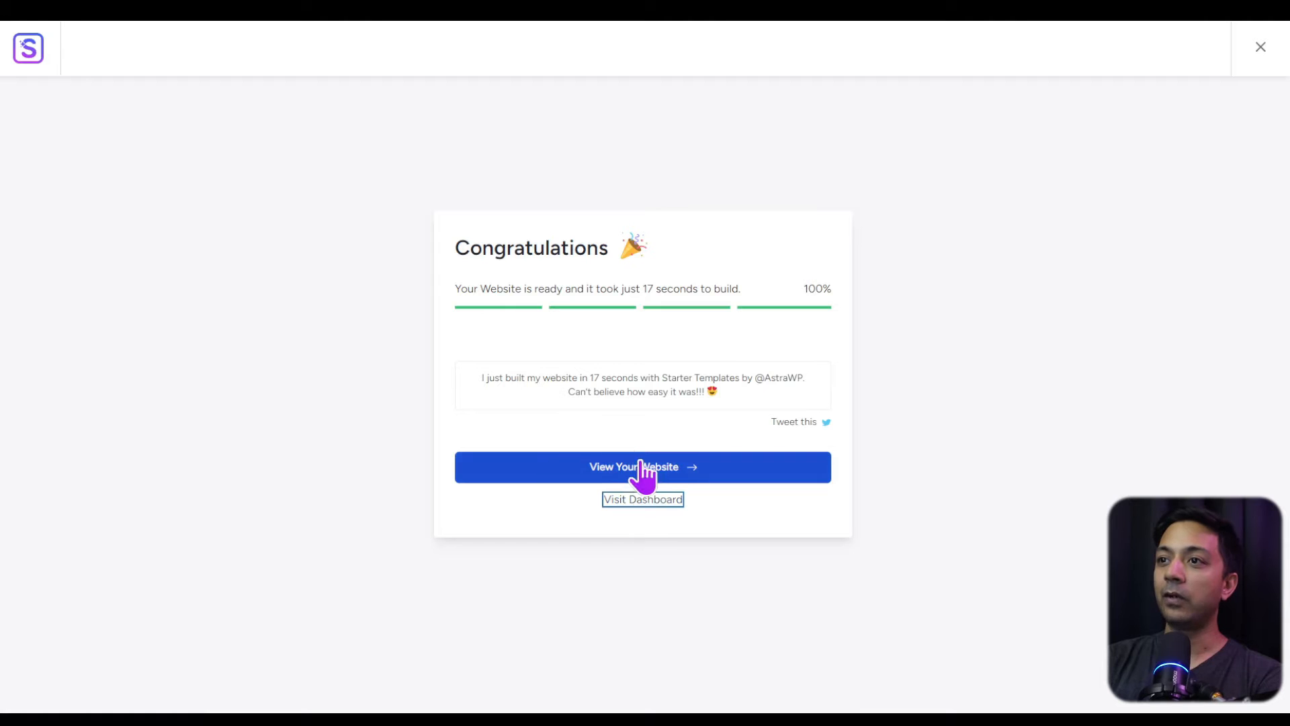
{"action": "left_click", "coordinate": [606, 470]}
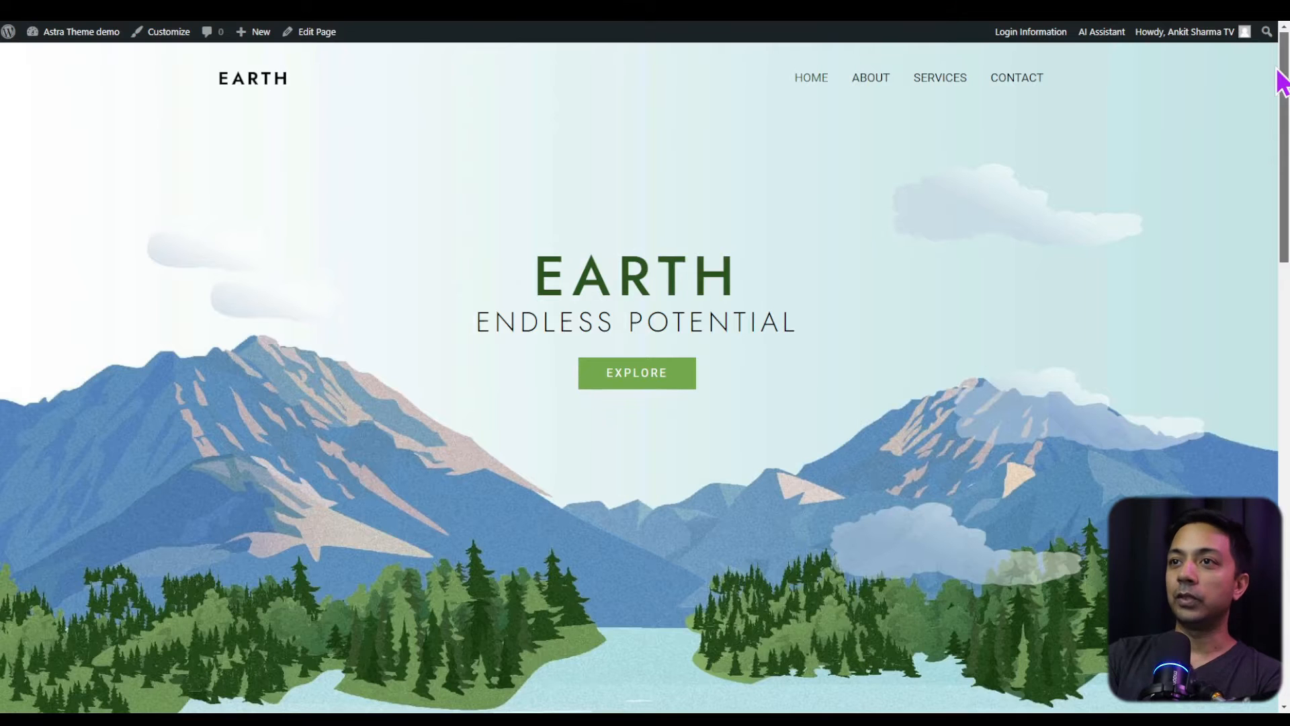
{"action": "left_click_drag", "start_coordinate": [1285, 87], "coordinate": [1287, 399]}
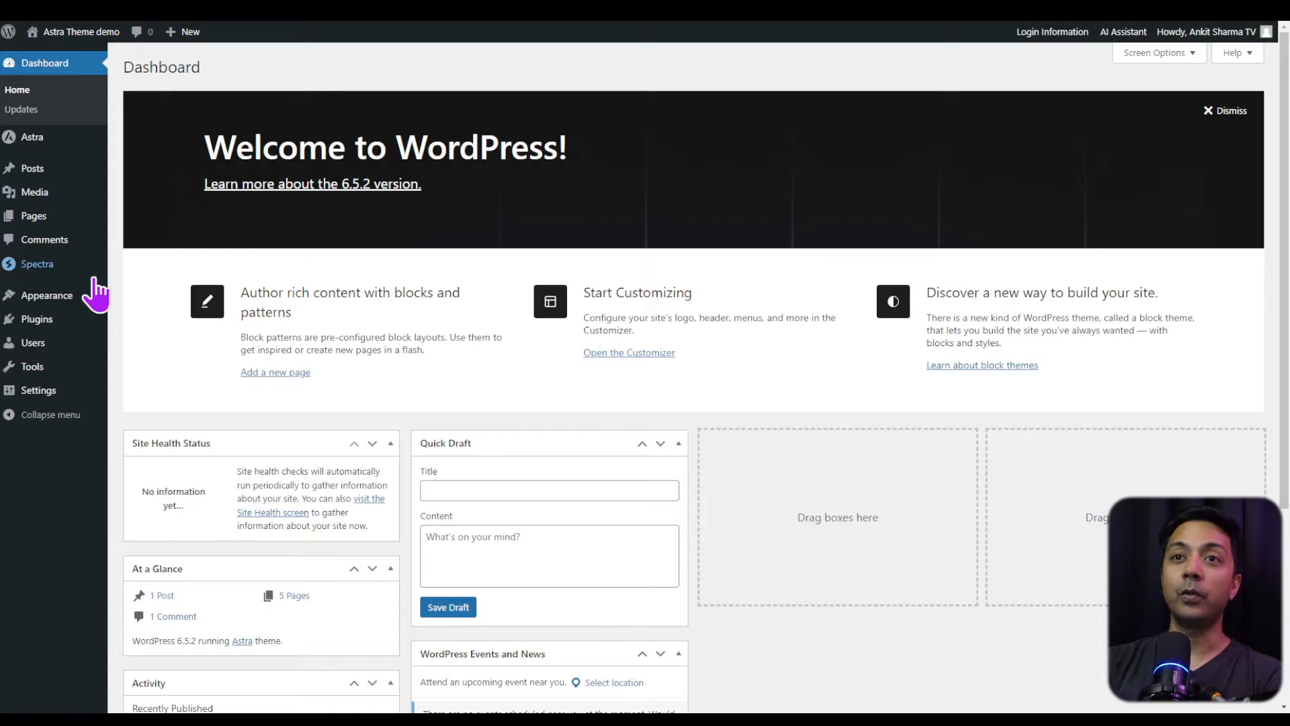
Step: Open the theme Customizer and remove the existing logo in the Header Builder's Site Title & Logo settings
{"action": "mouse_move", "coordinate": [74, 297]}
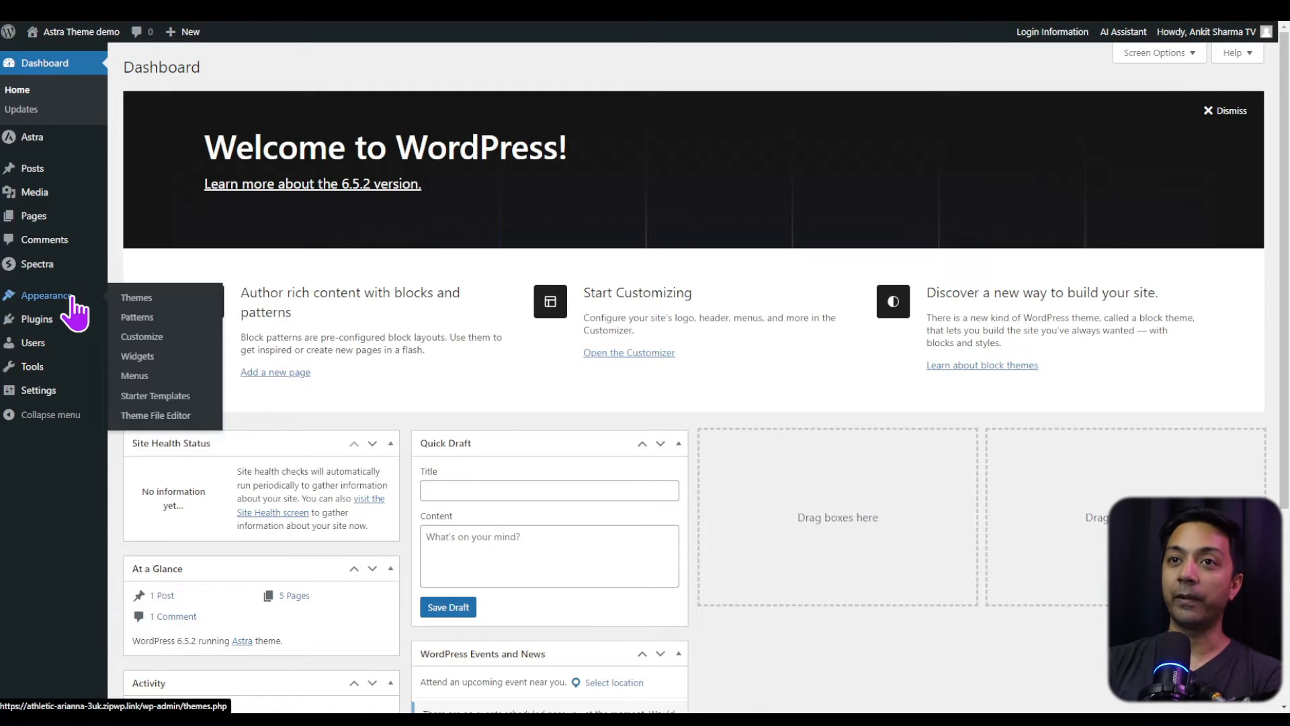
{"action": "left_click", "coordinate": [160, 341]}
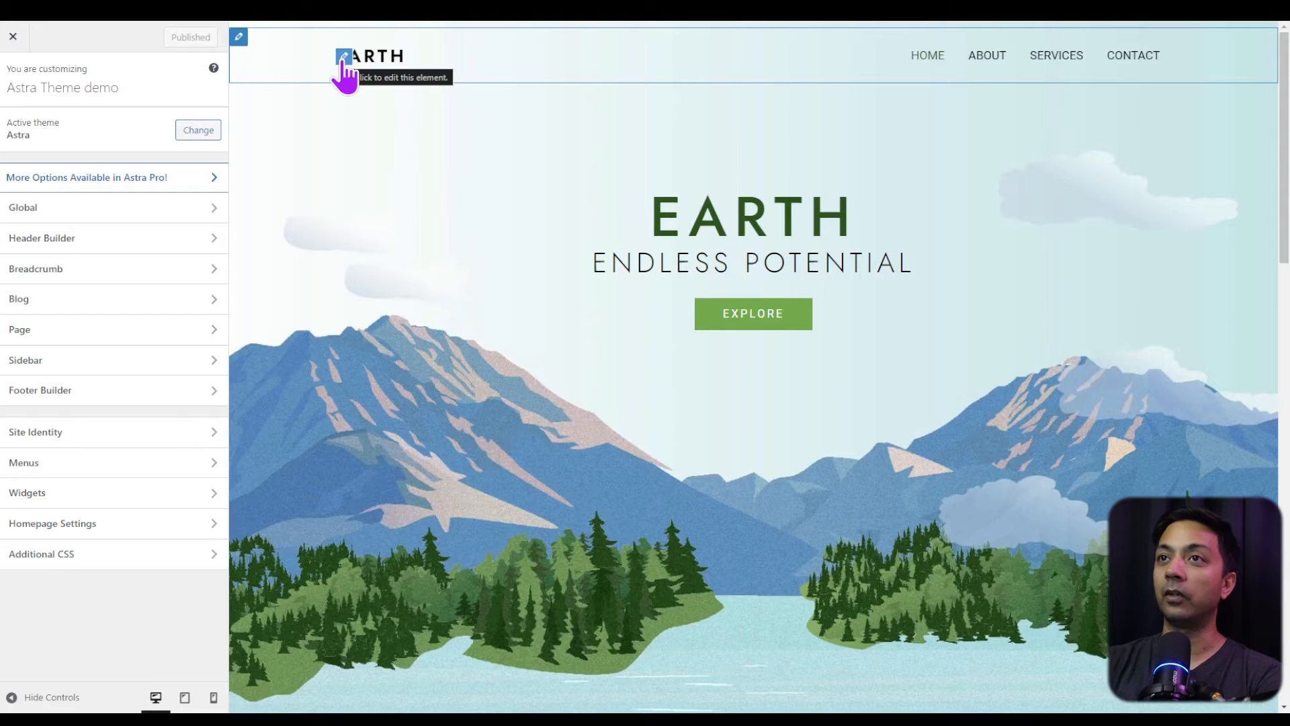
{"action": "left_click", "coordinate": [343, 58]}
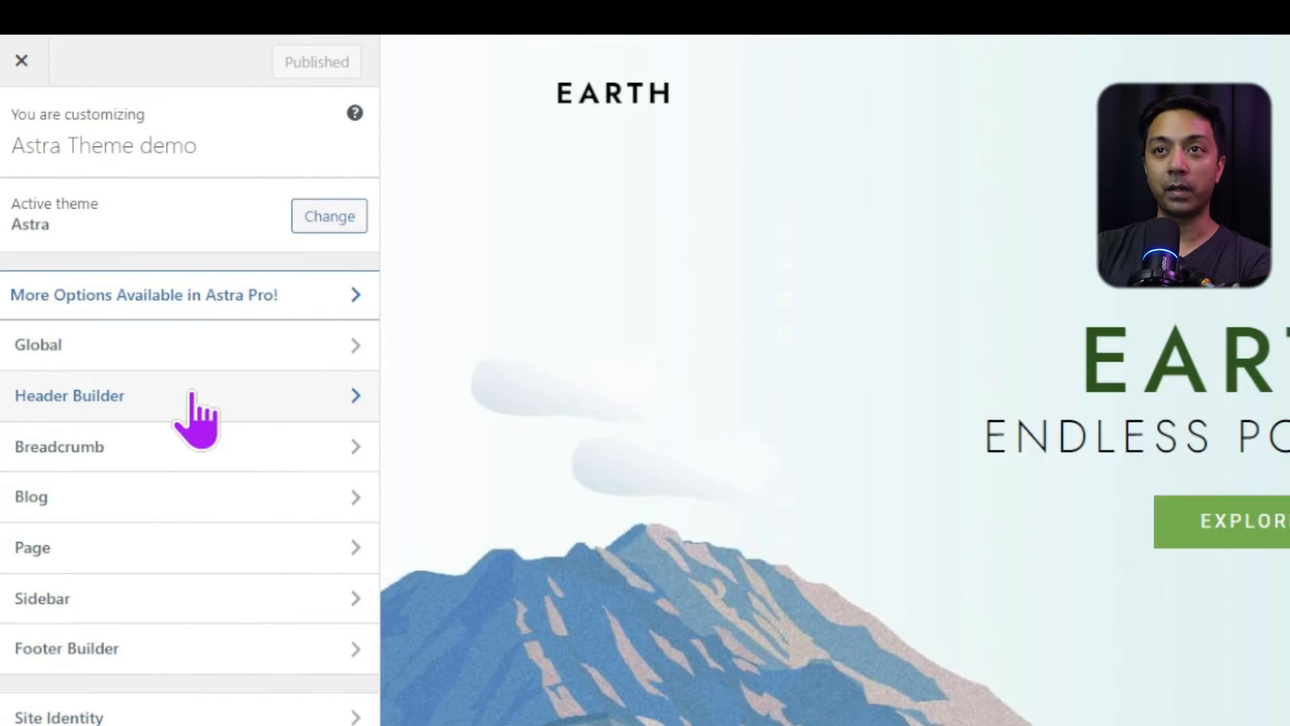
{"action": "left_click", "coordinate": [296, 413]}
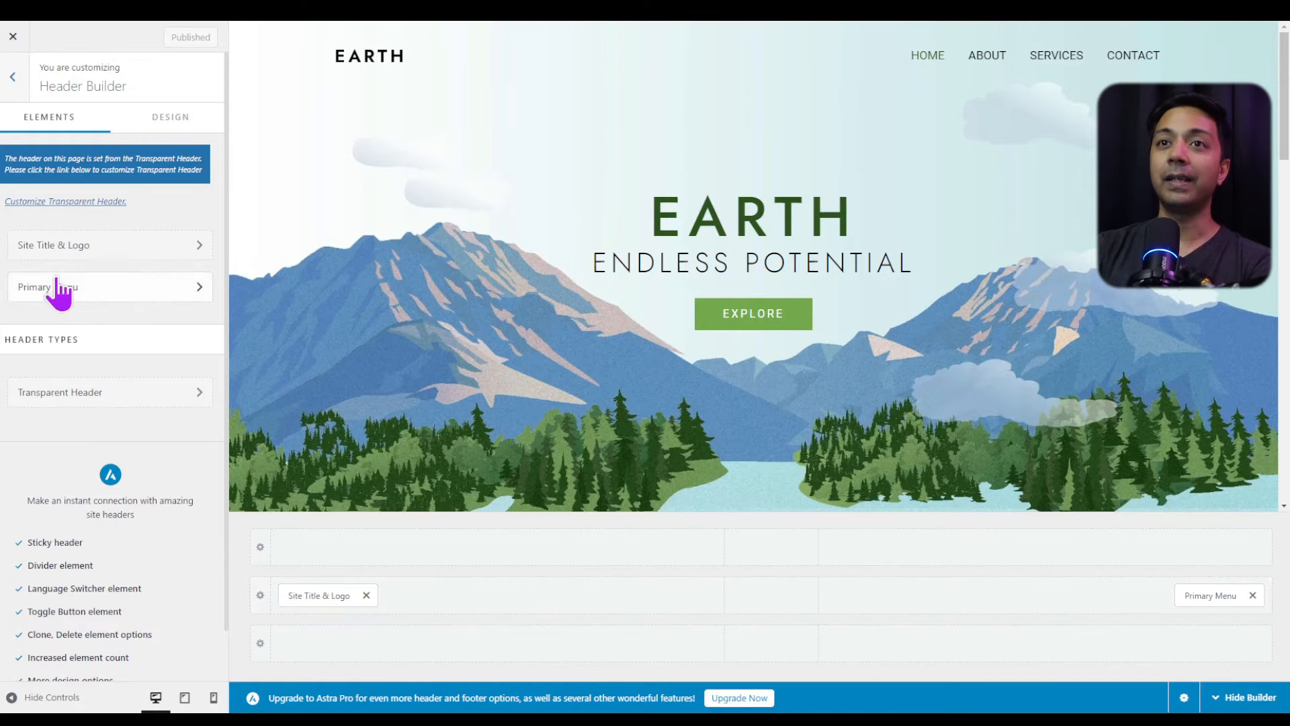
{"action": "left_click", "coordinate": [158, 255]}
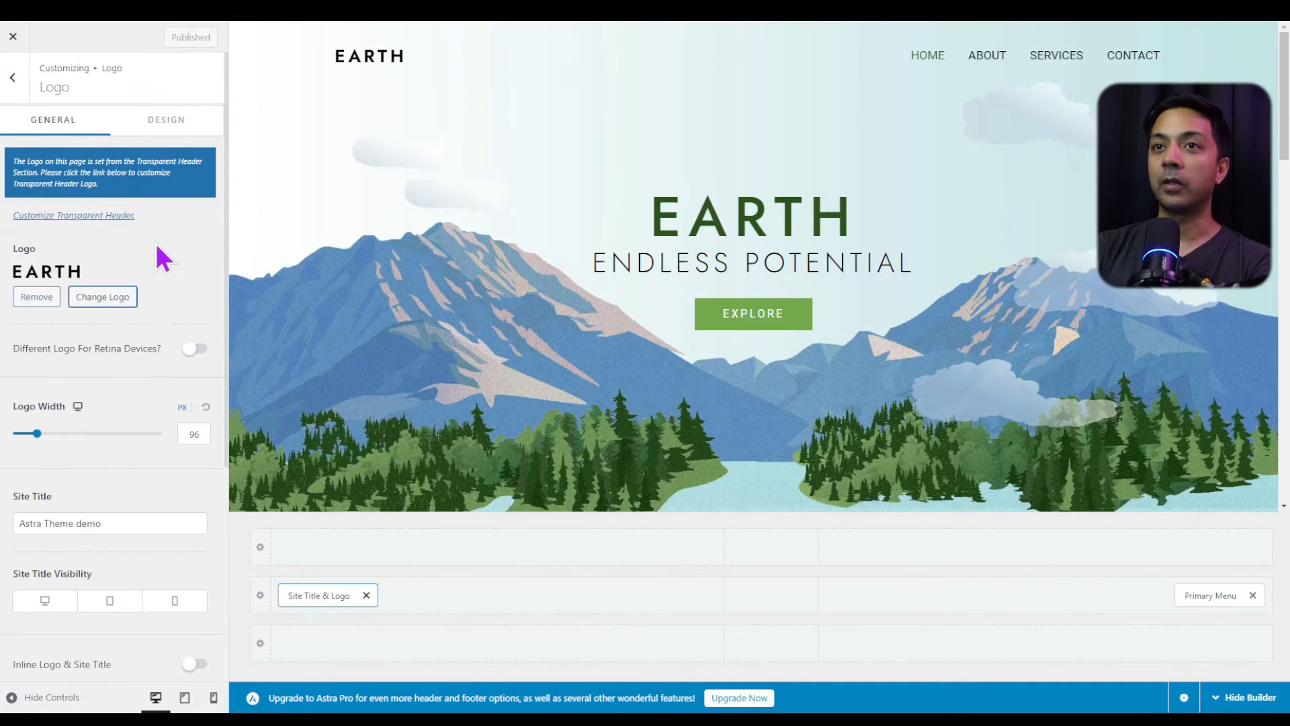
{"action": "left_click", "coordinate": [34, 298]}
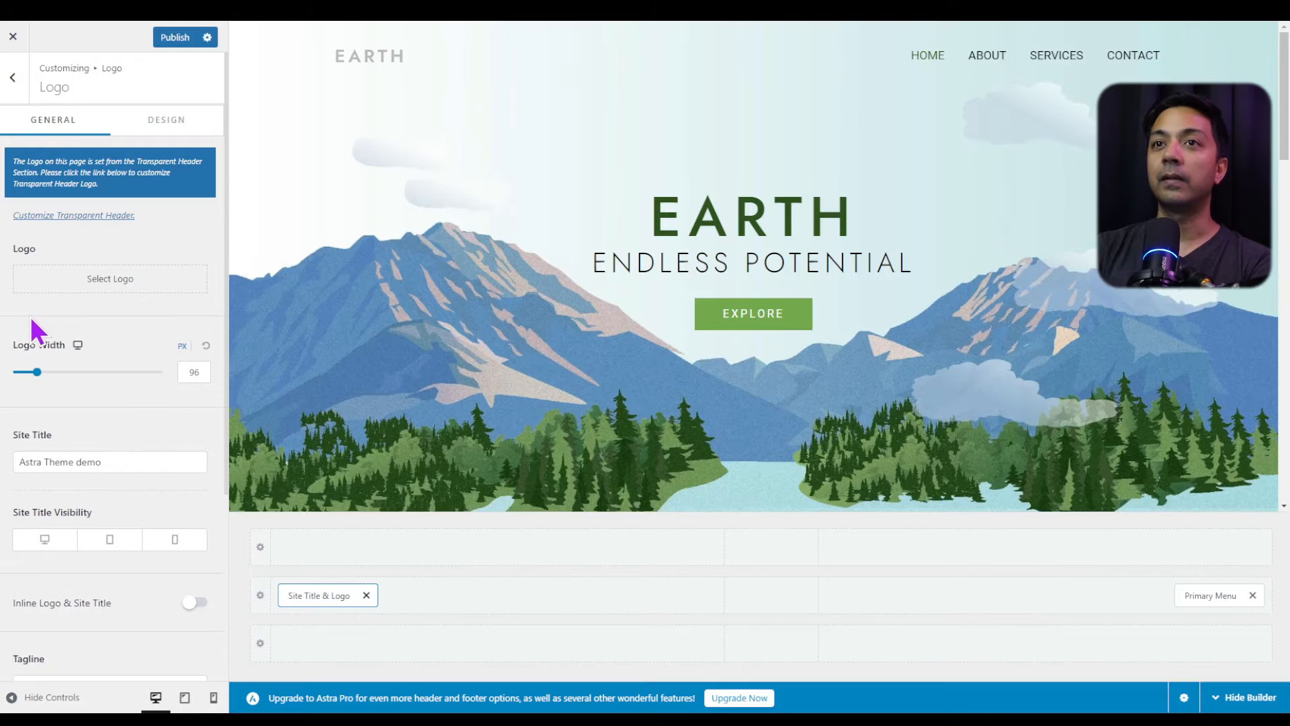
Step: Use the a-thunder-sm image from the media library as the logo without cropping, and set the logo width to 151 px
{"action": "left_click", "coordinate": [80, 284]}
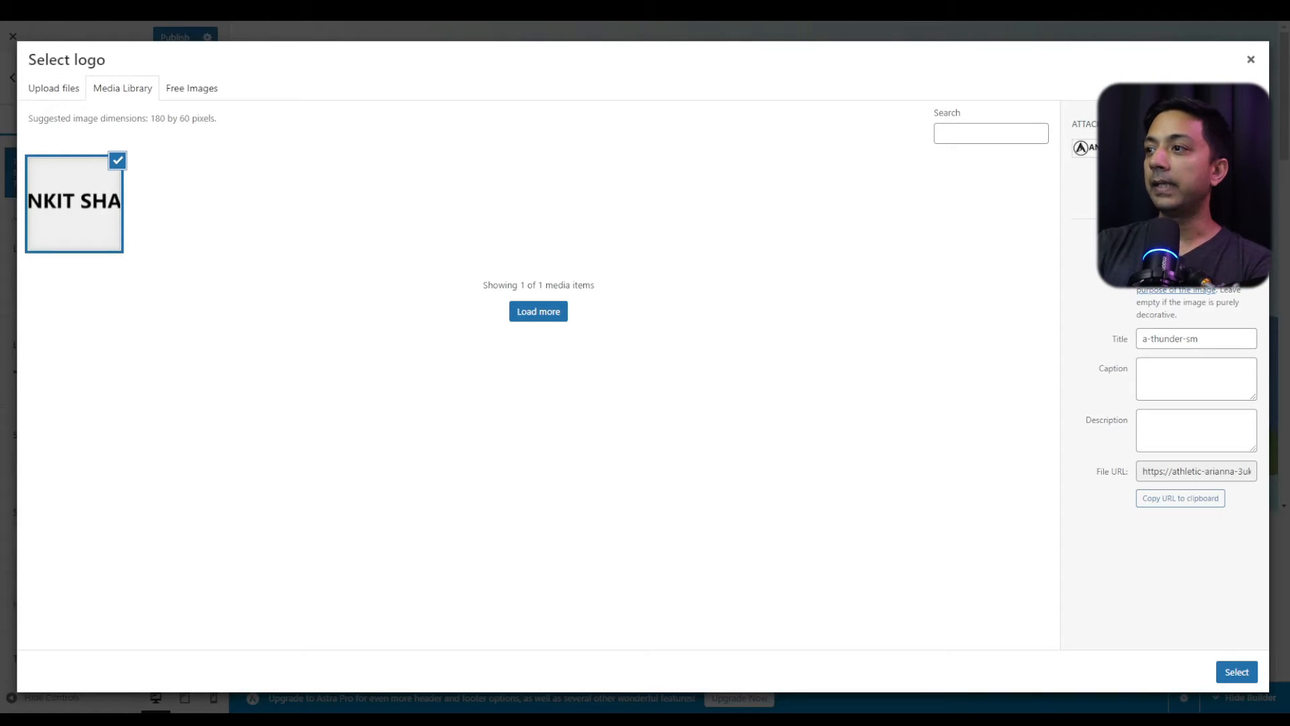
{"action": "left_click", "coordinate": [1236, 672]}
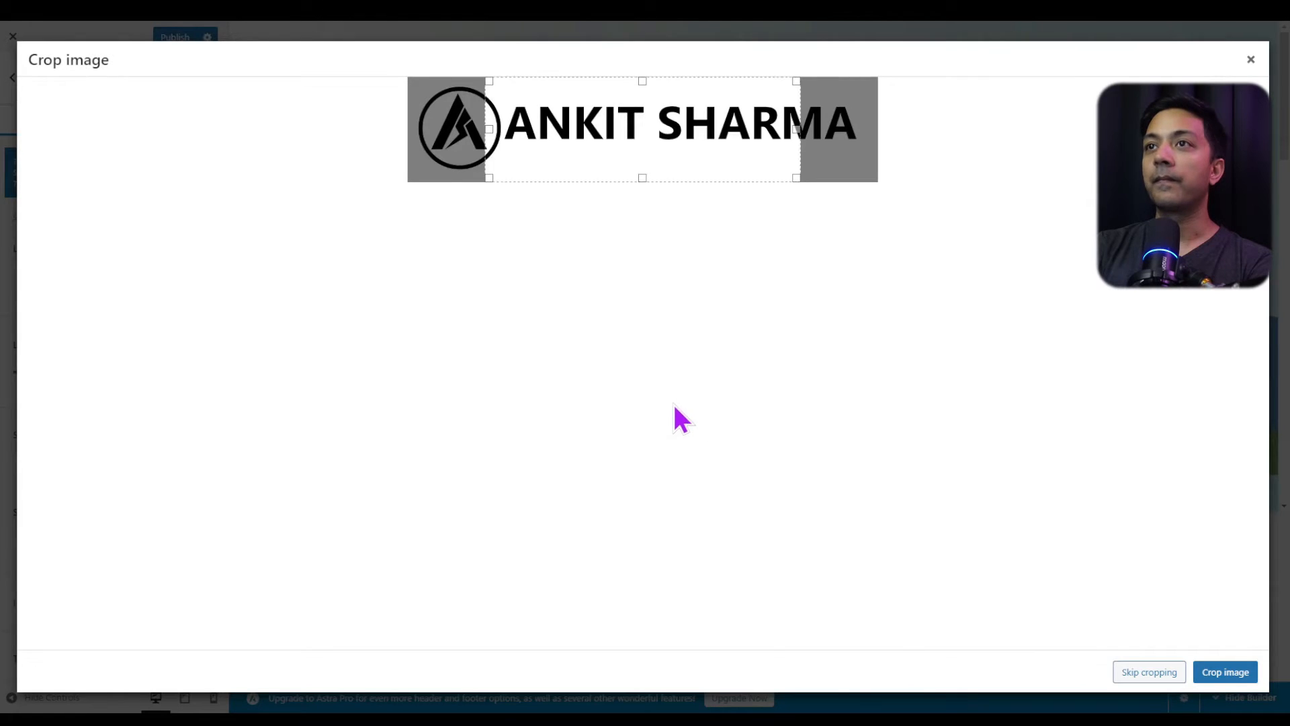
{"action": "left_click", "coordinate": [1142, 672]}
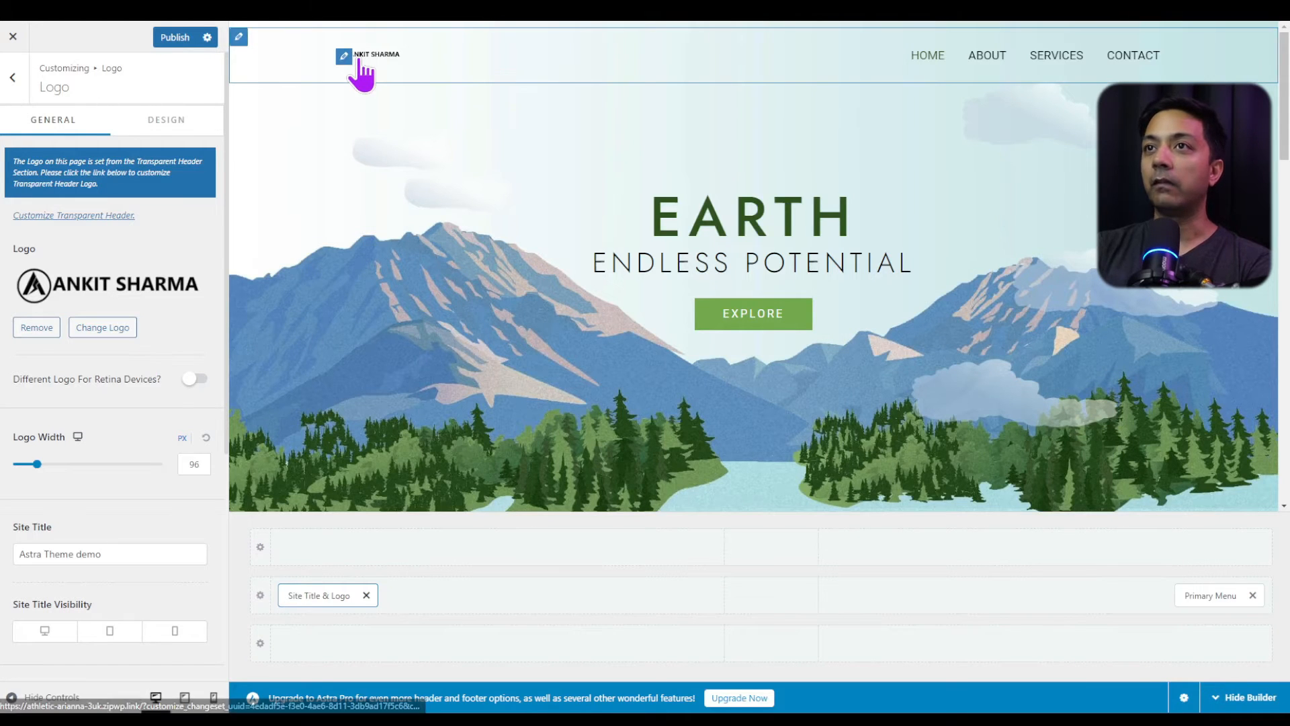
{"action": "mouse_move", "coordinate": [40, 473]}
{"action": "left_mouse_down"}
{"action": "mouse_move", "coordinate": [60, 474]}
{"action": "mouse_move", "coordinate": [49, 474]}
{"action": "left_mouse_up"}
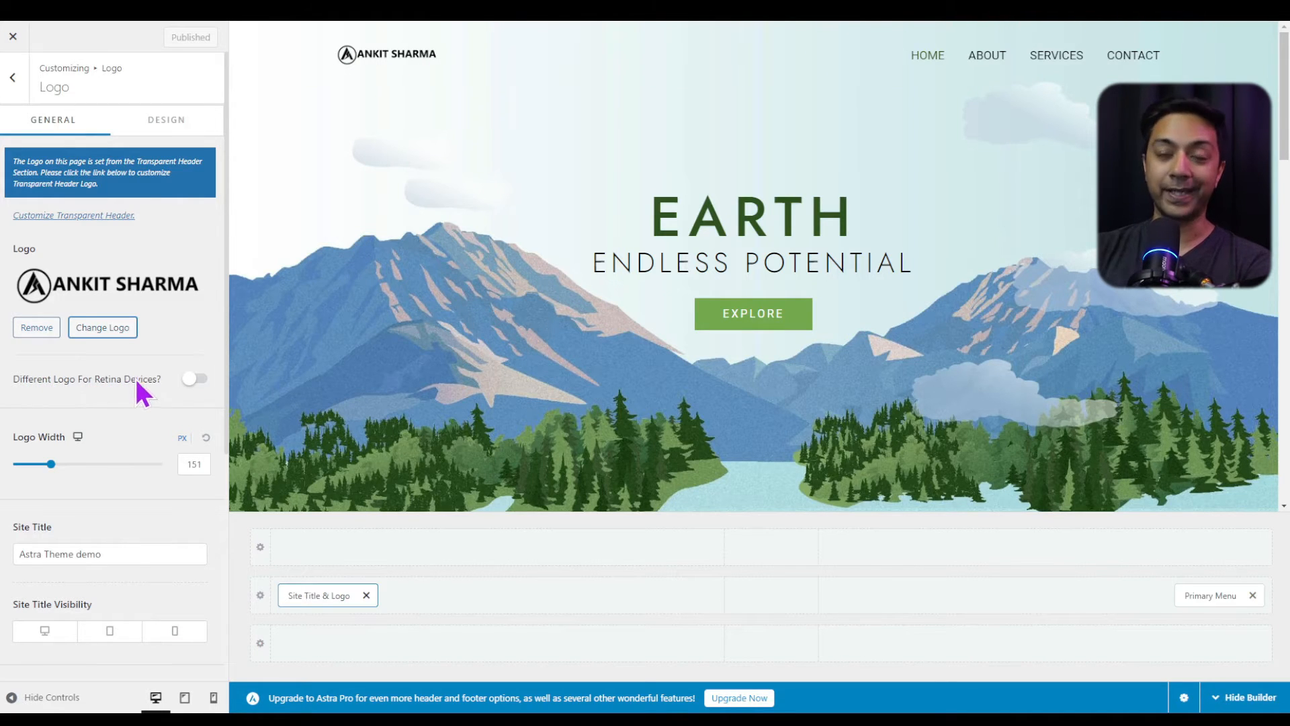
Step: Try a different logo for retina devices and look through the site title, tagline and visibility settings
{"action": "left_click", "coordinate": [195, 379]}
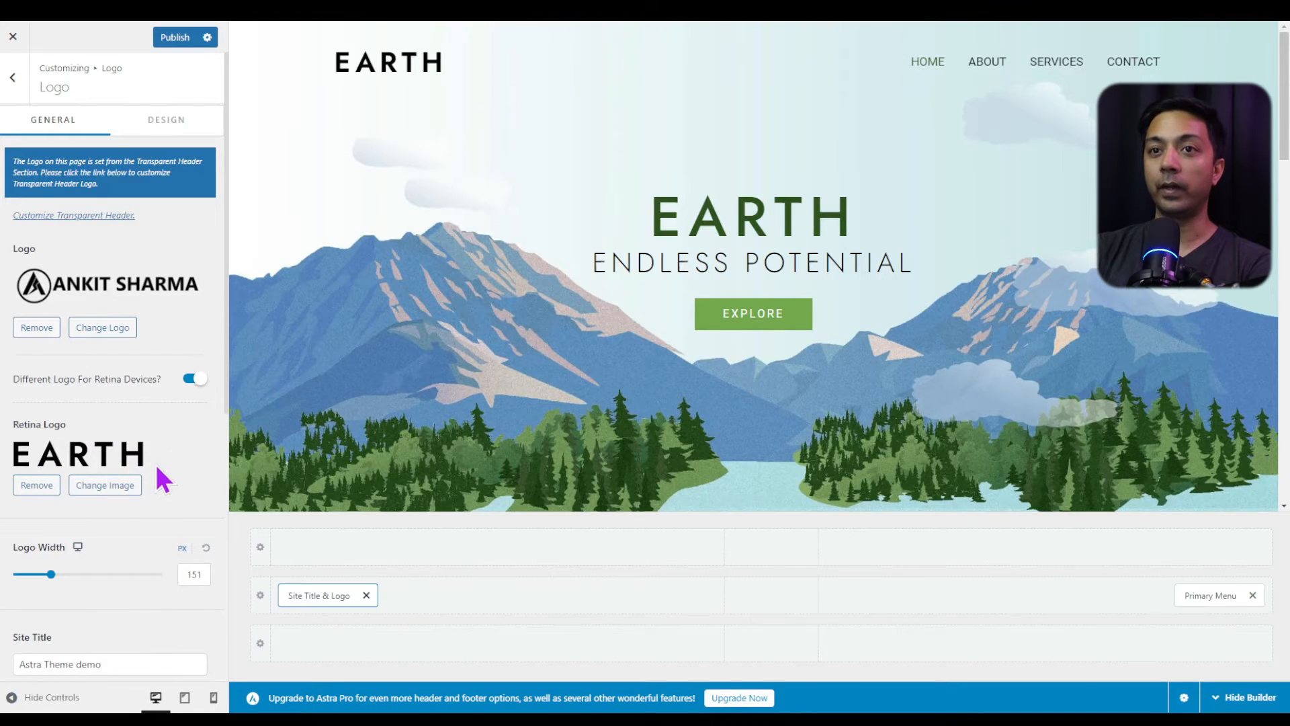
{"action": "scroll", "coordinate": [176, 457], "scroll_direction": "down", "scroll_amount": 4}
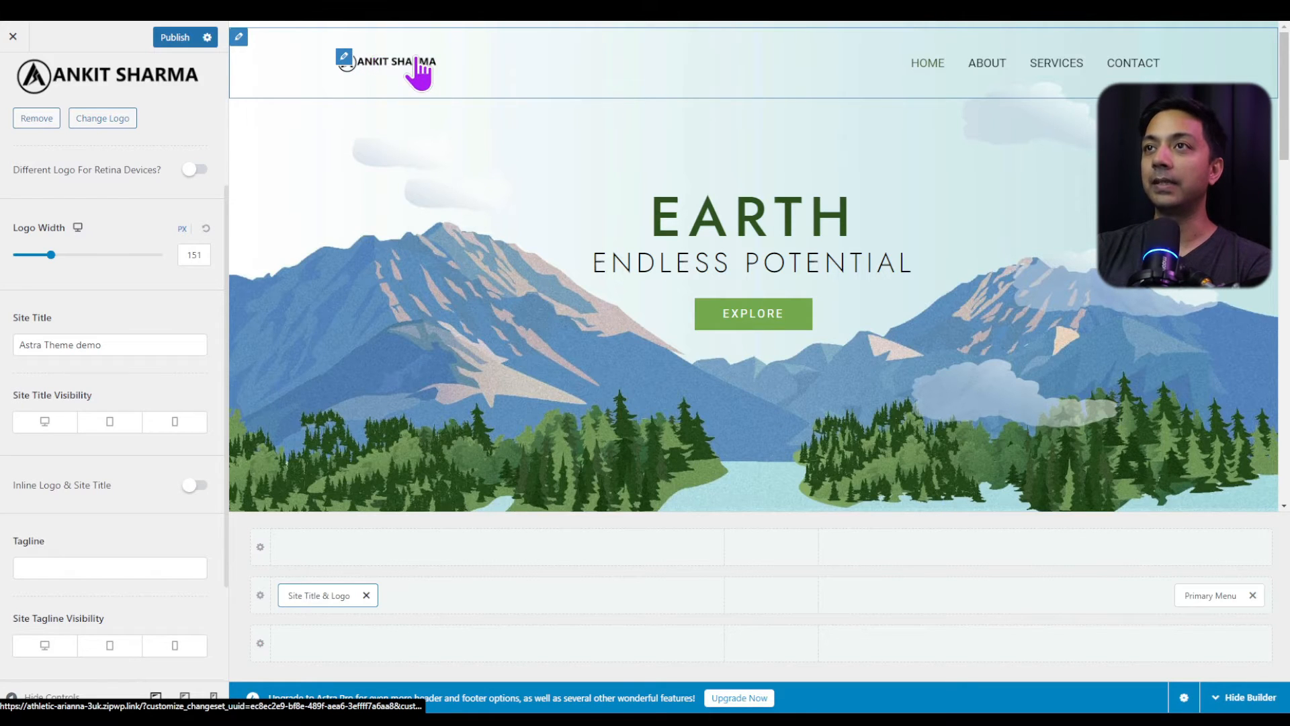
{"action": "scroll", "coordinate": [161, 437], "scroll_direction": "down", "scroll_amount": 2}
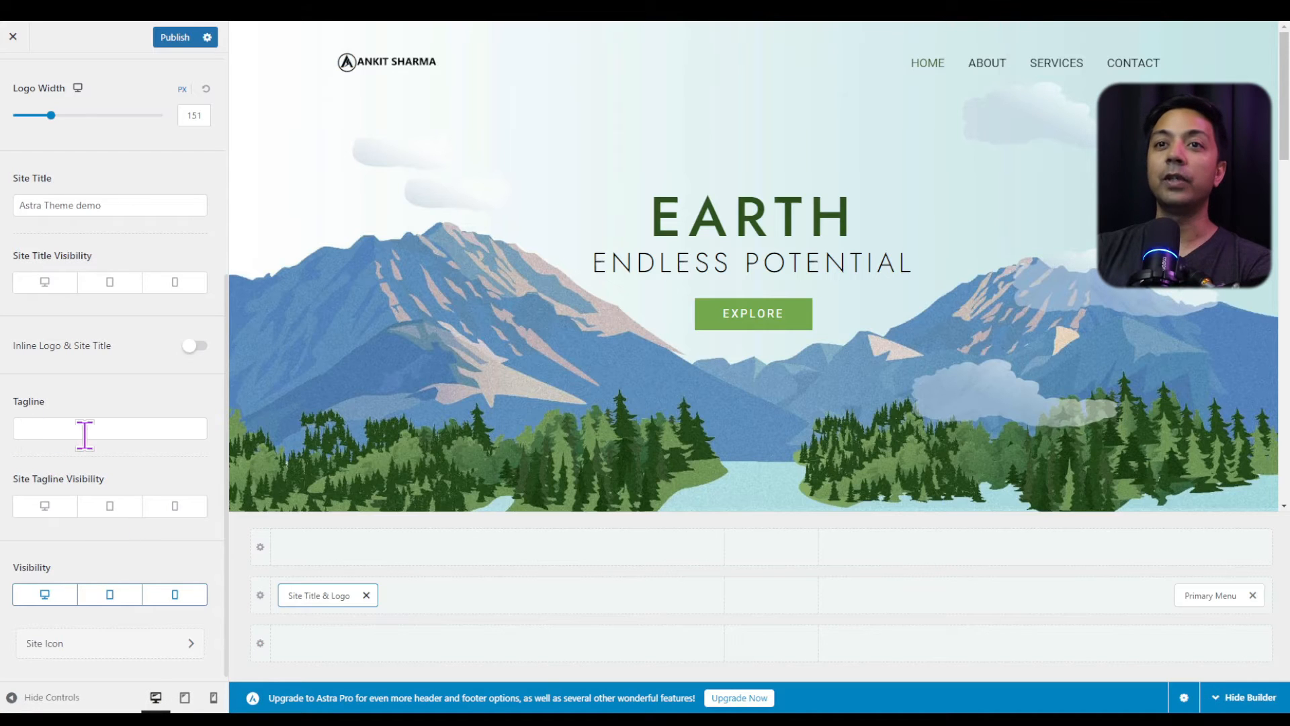
{"action": "scroll", "coordinate": [92, 438], "scroll_direction": "down", "scroll_amount": 1}
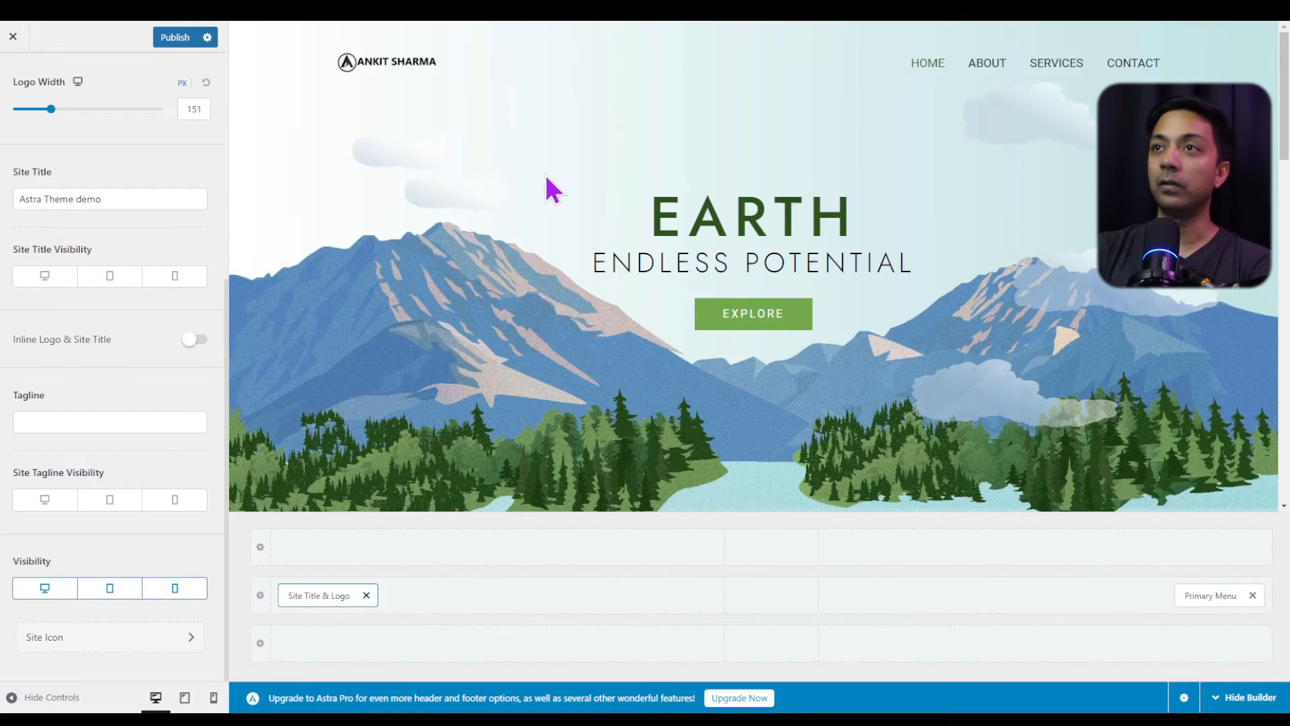
Step: Set the site icon to the white round-a-thunder-final image from the media library, cropped to its full area
{"action": "left_click", "coordinate": [70, 639]}
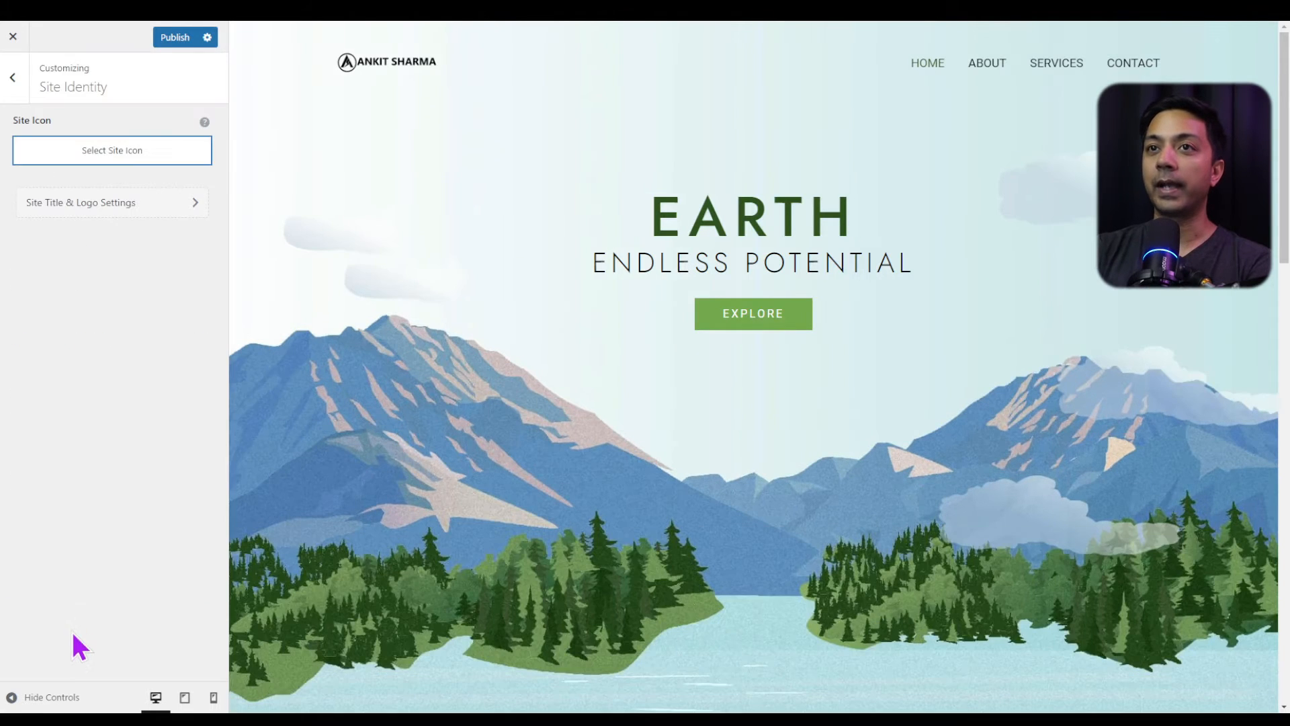
{"action": "left_click", "coordinate": [138, 159]}
{"action": "left_click", "coordinate": [69, 207]}
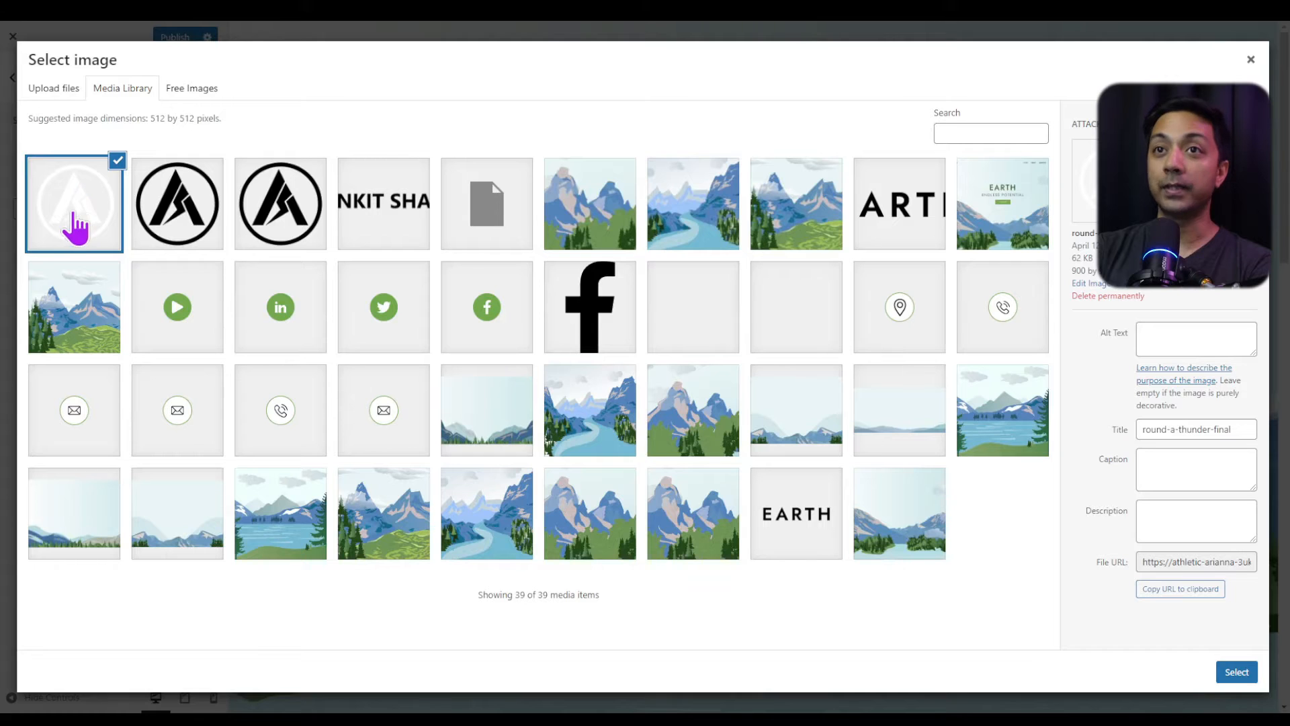
{"action": "left_click", "coordinate": [1240, 674]}
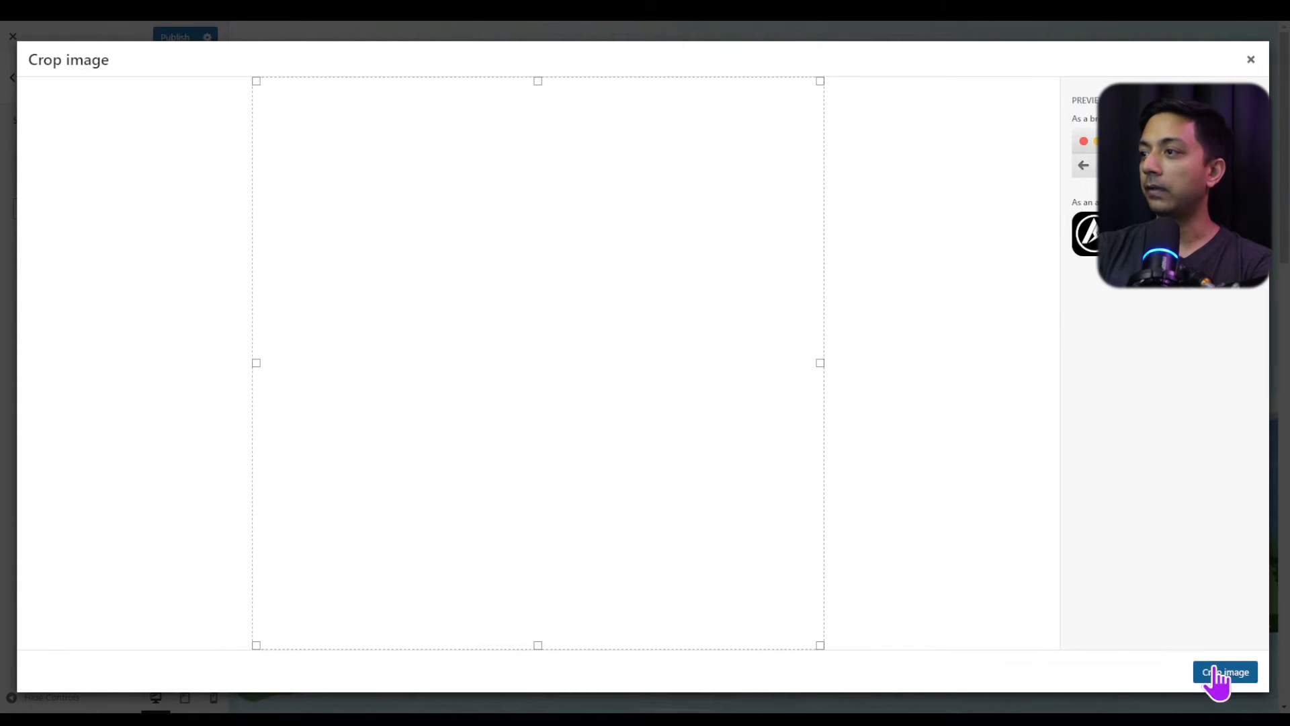
{"action": "left_click", "coordinate": [1216, 674]}
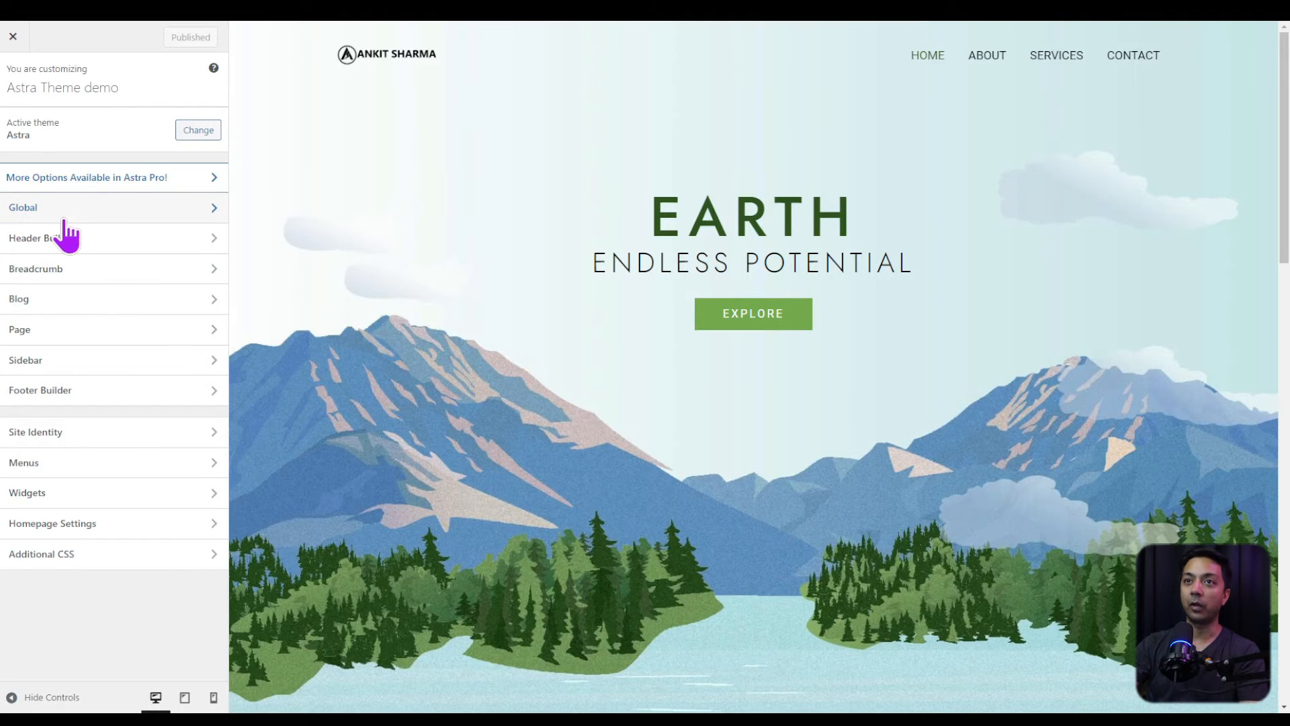
Step: In the global Typography settings, try the second font preset on the page's text sections and apply the third preset
{"action": "left_click", "coordinate": [100, 218]}
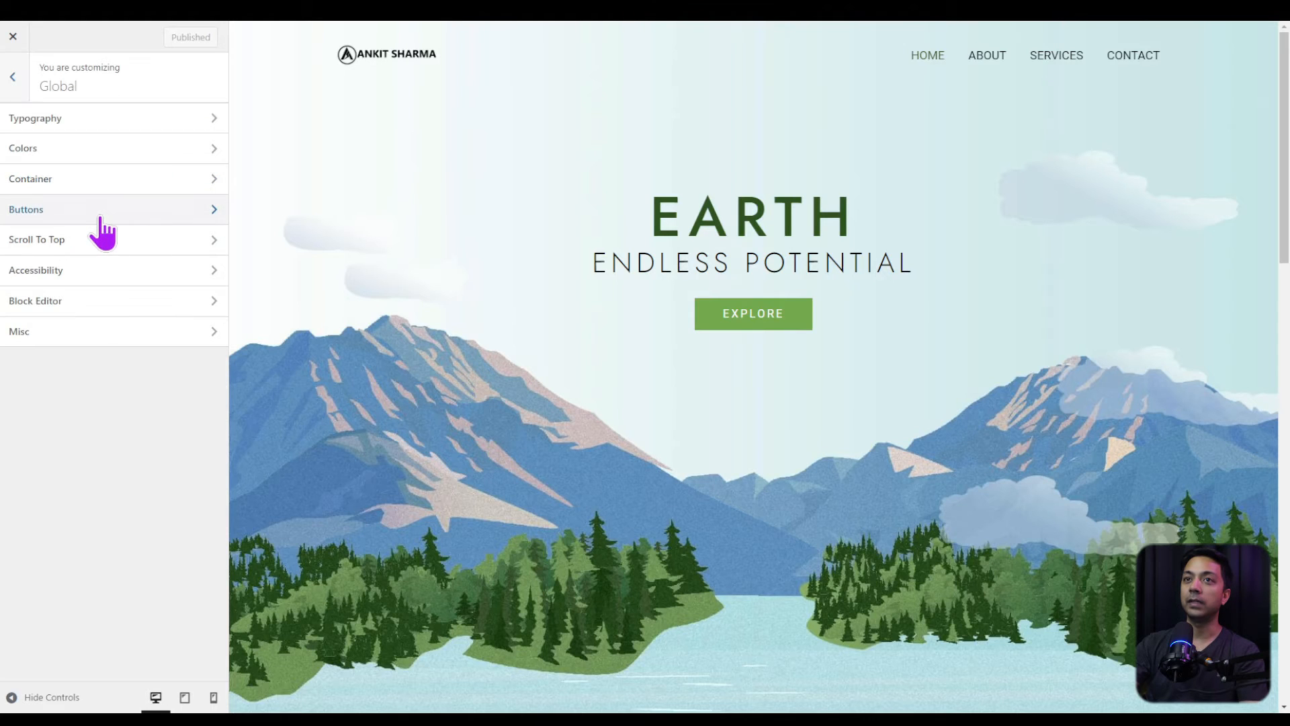
{"action": "left_click", "coordinate": [74, 131]}
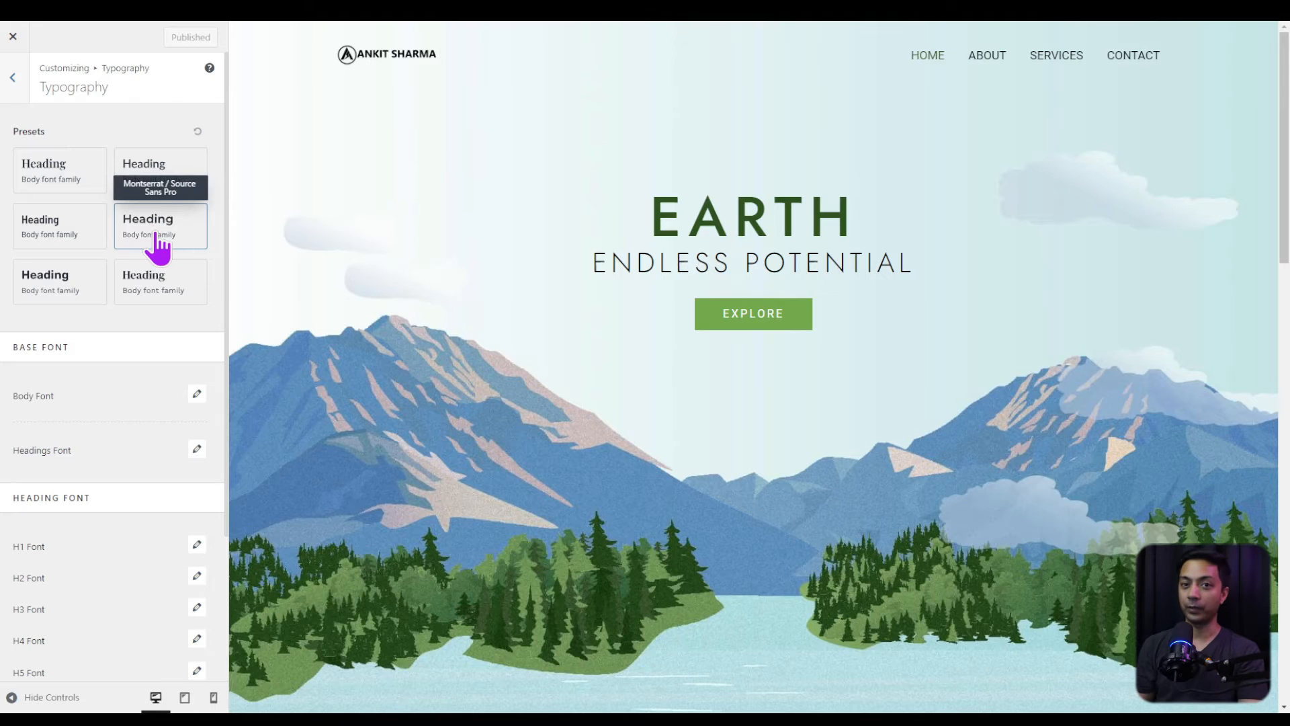
{"action": "scroll", "coordinate": [1286, 99], "scroll_direction": "down", "scroll_amount": 9}
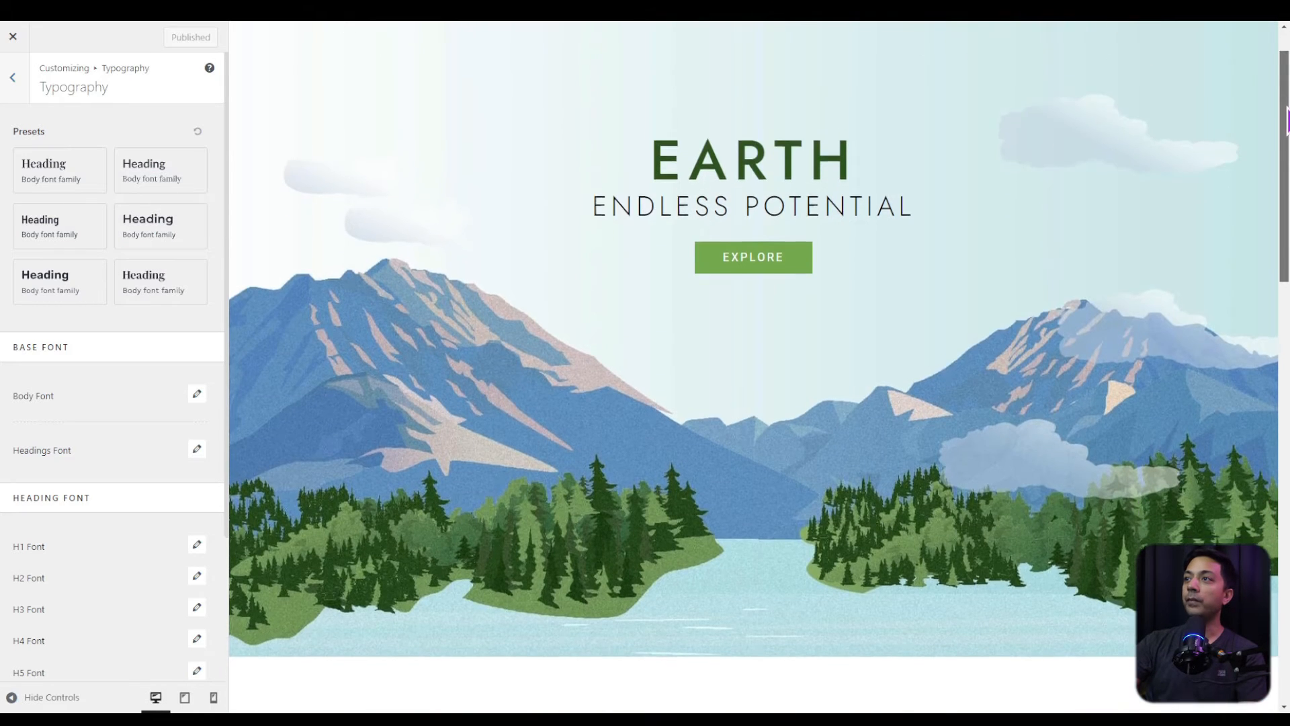
{"action": "scroll", "coordinate": [753, 367], "scroll_direction": "down", "scroll_amount": 4}
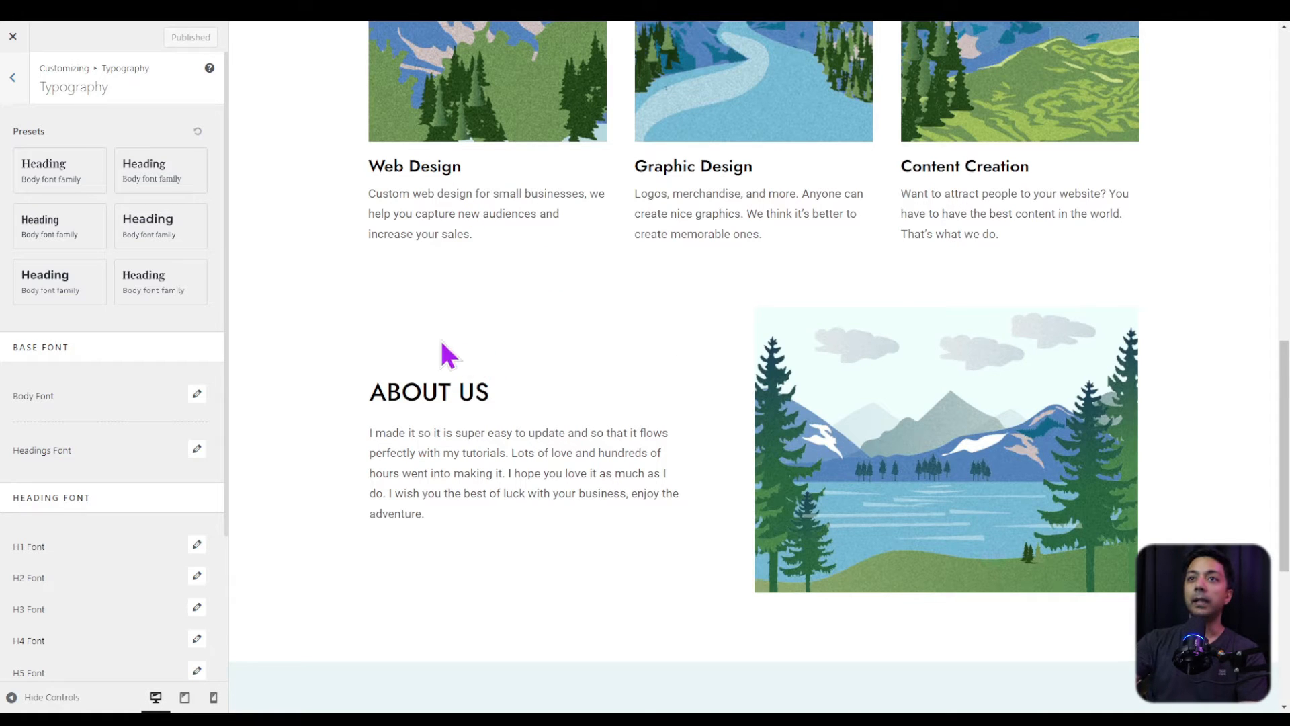
{"action": "left_click", "coordinate": [133, 176]}
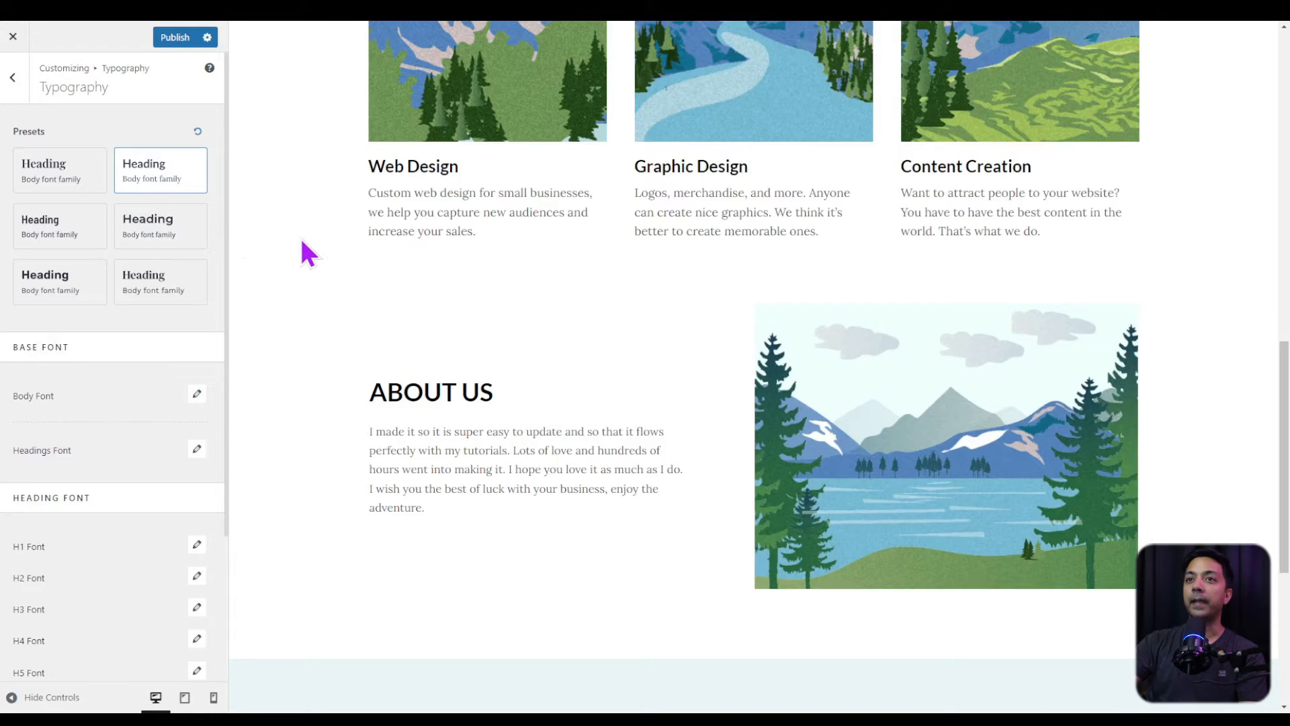
{"action": "left_click", "coordinate": [62, 233]}
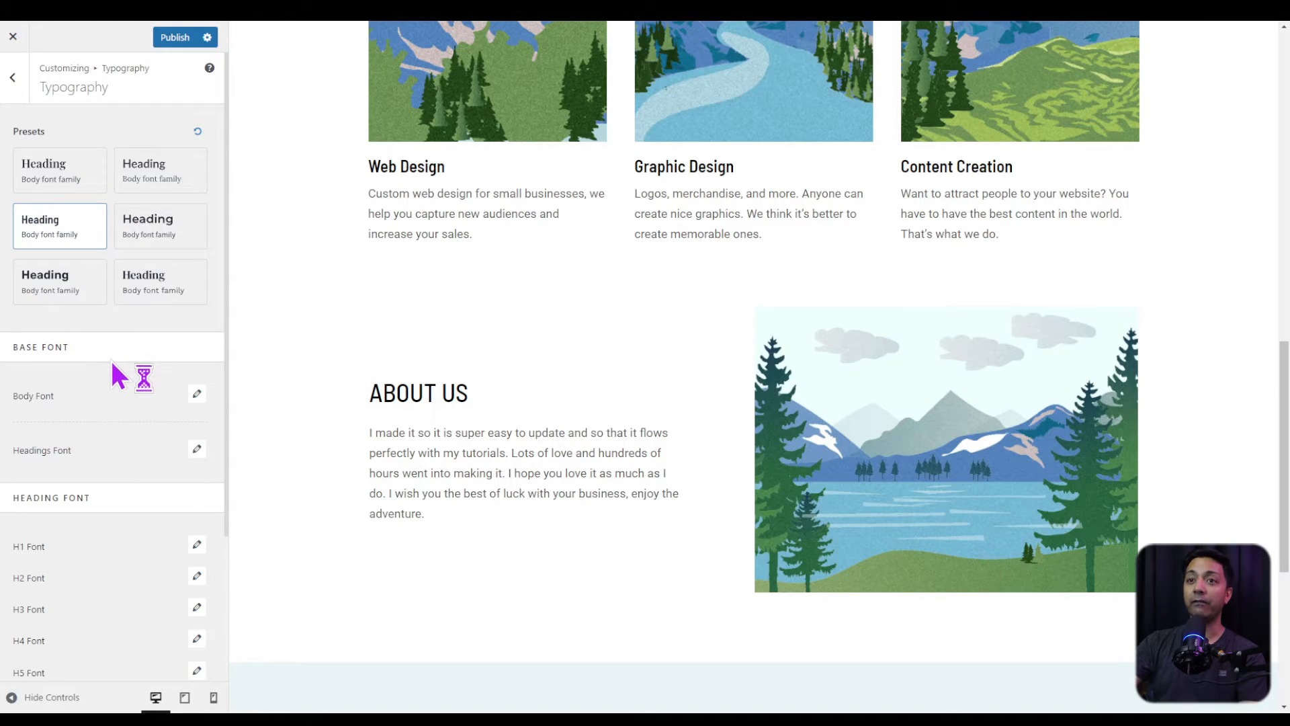
Step: Change the body font family to Poppins
{"action": "scroll", "coordinate": [111, 354], "scroll_direction": "down", "scroll_amount": 2}
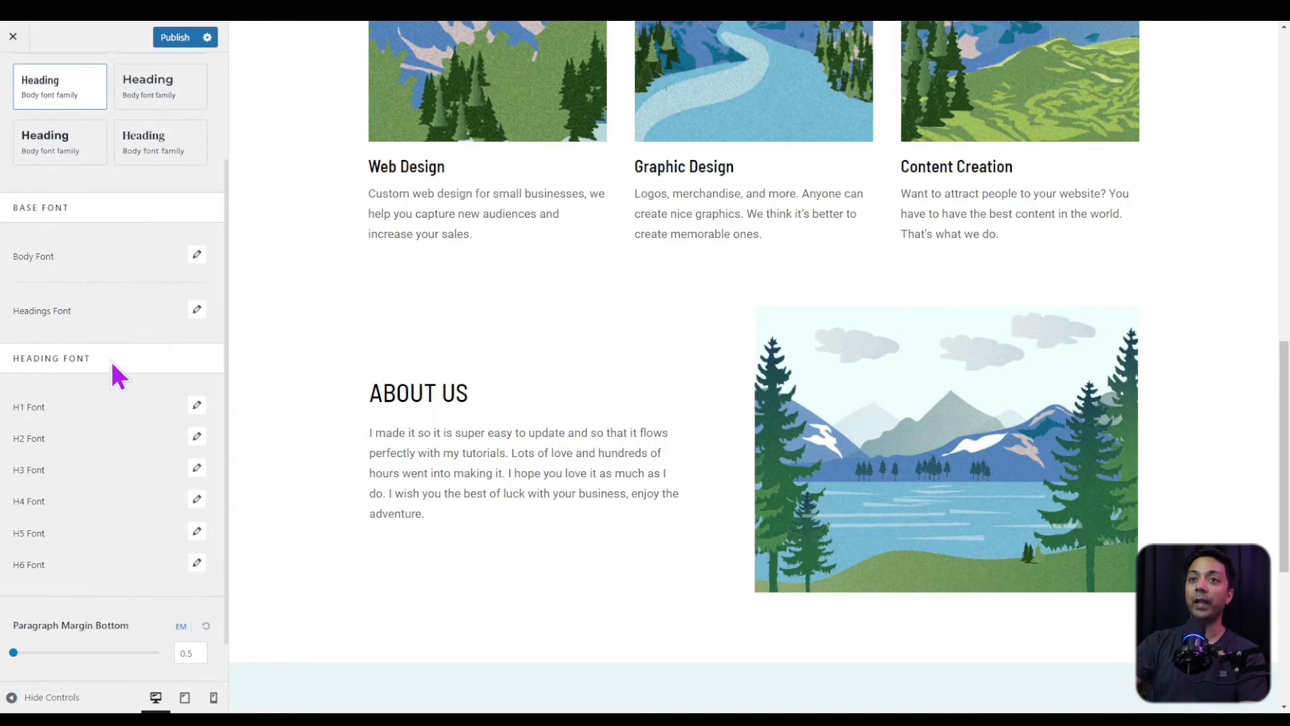
{"action": "left_click", "coordinate": [197, 256]}
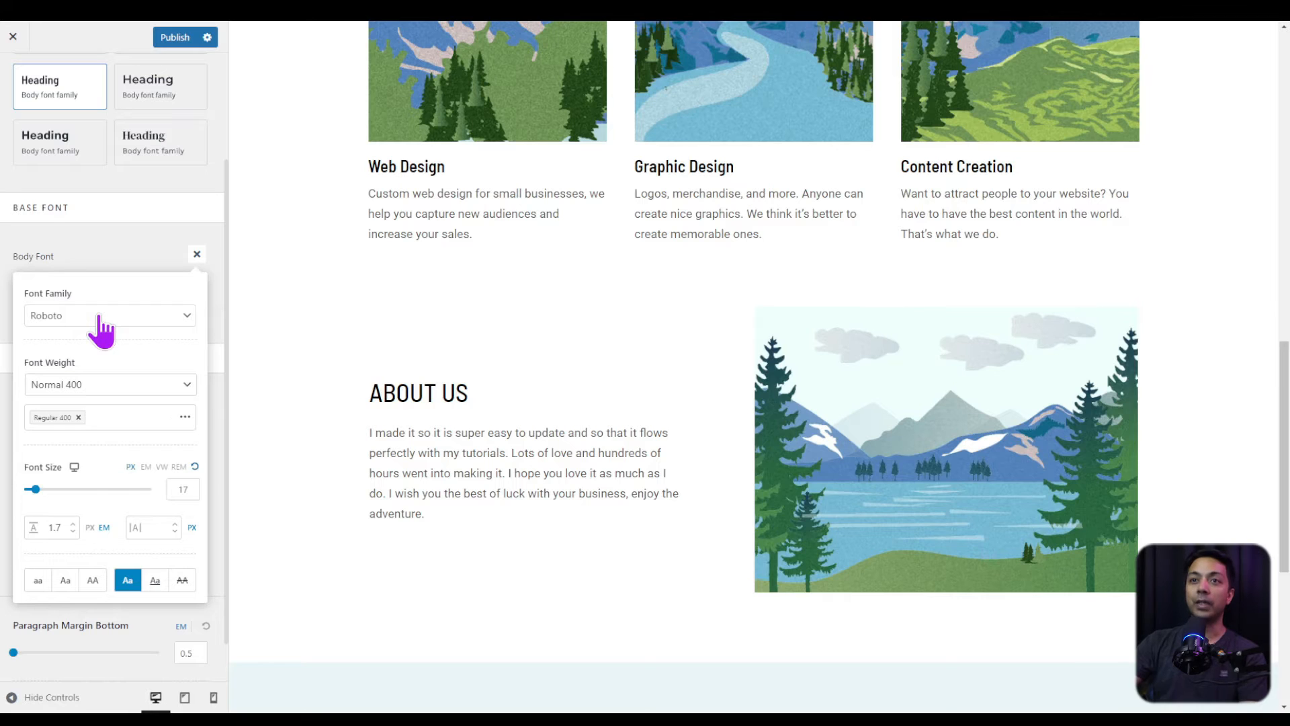
{"action": "left_click", "coordinate": [99, 316]}
{"action": "left_click", "coordinate": [108, 338]}
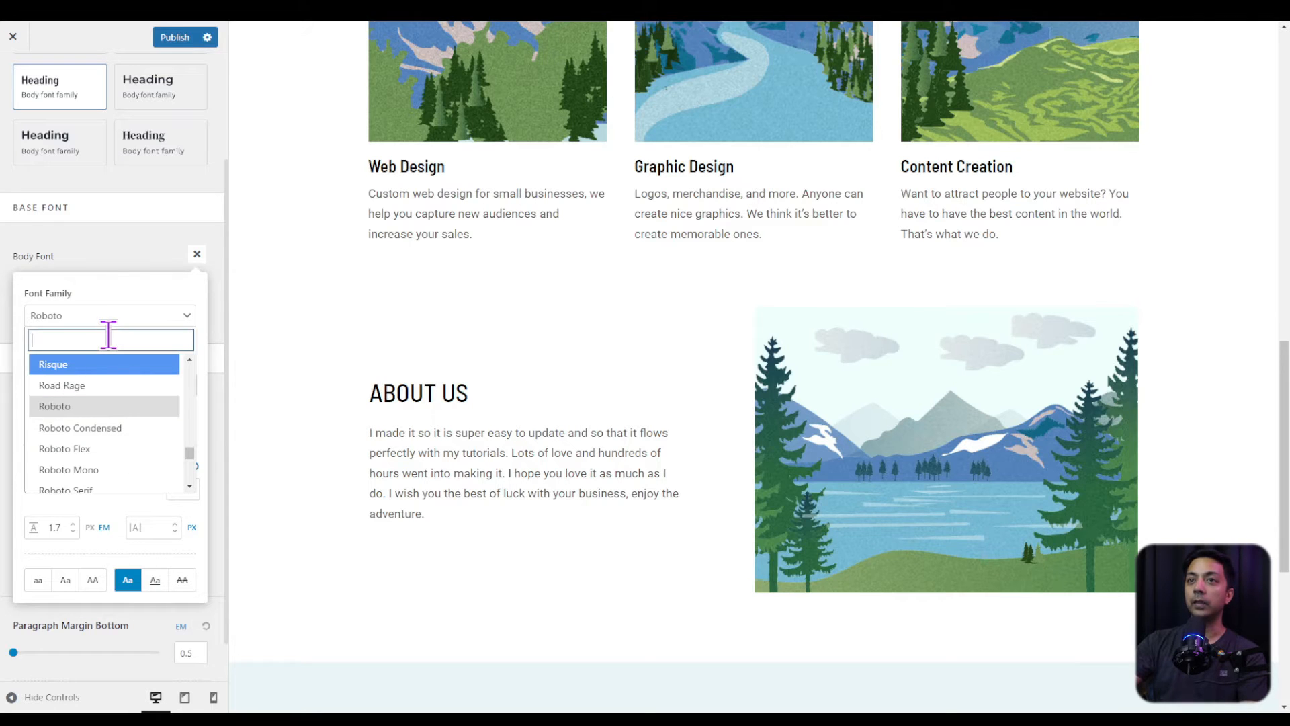
{"action": "type", "text": "pop"}
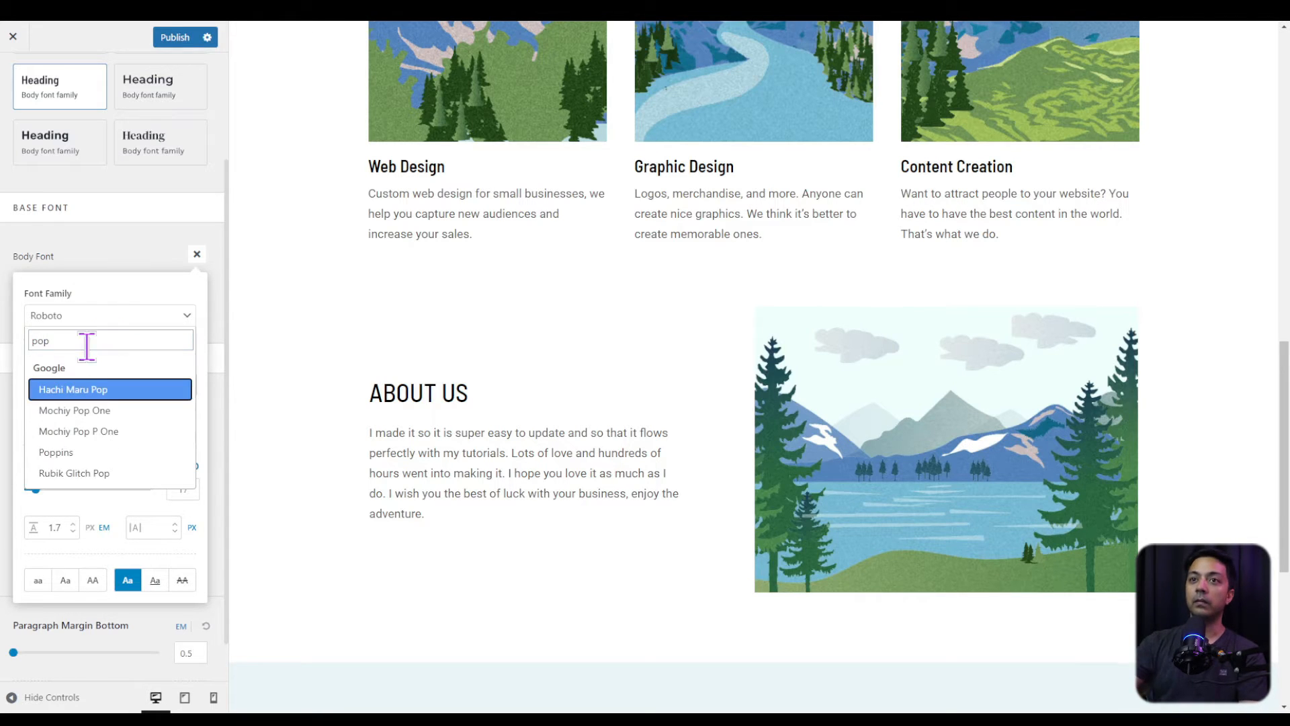
{"action": "left_click", "coordinate": [94, 452]}
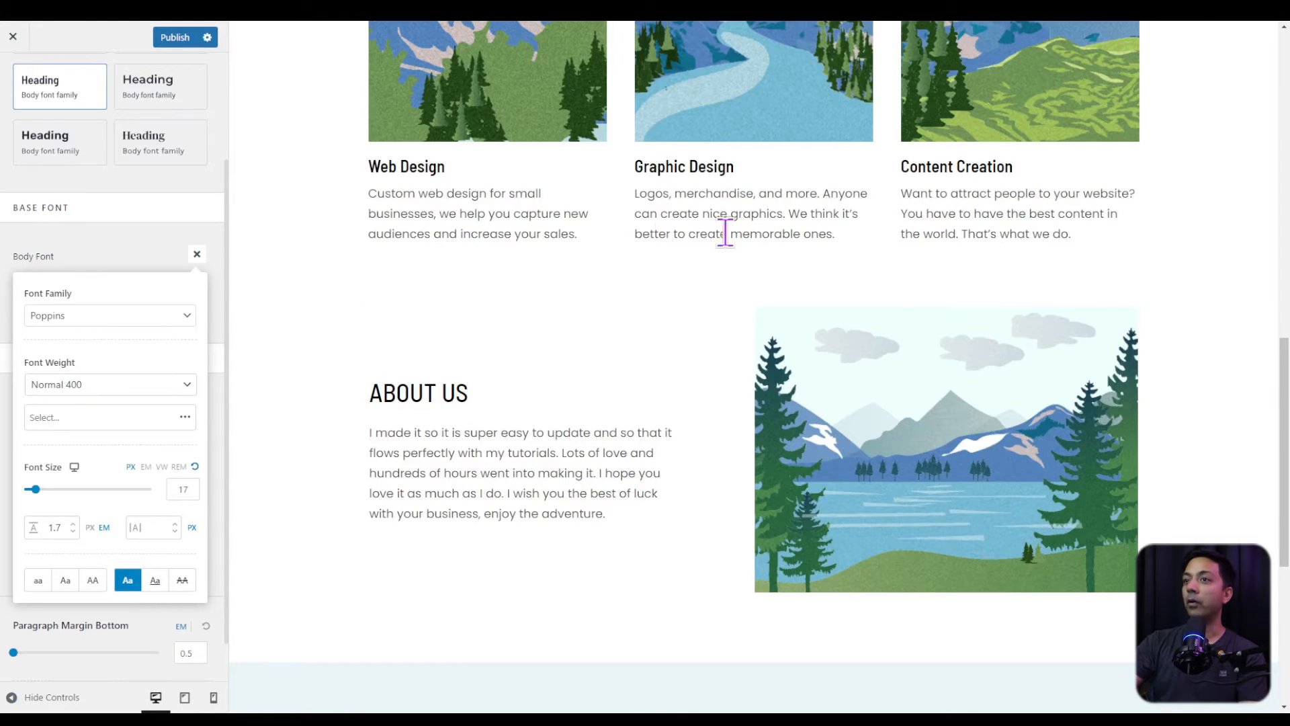
{"action": "left_click", "coordinate": [197, 254]}
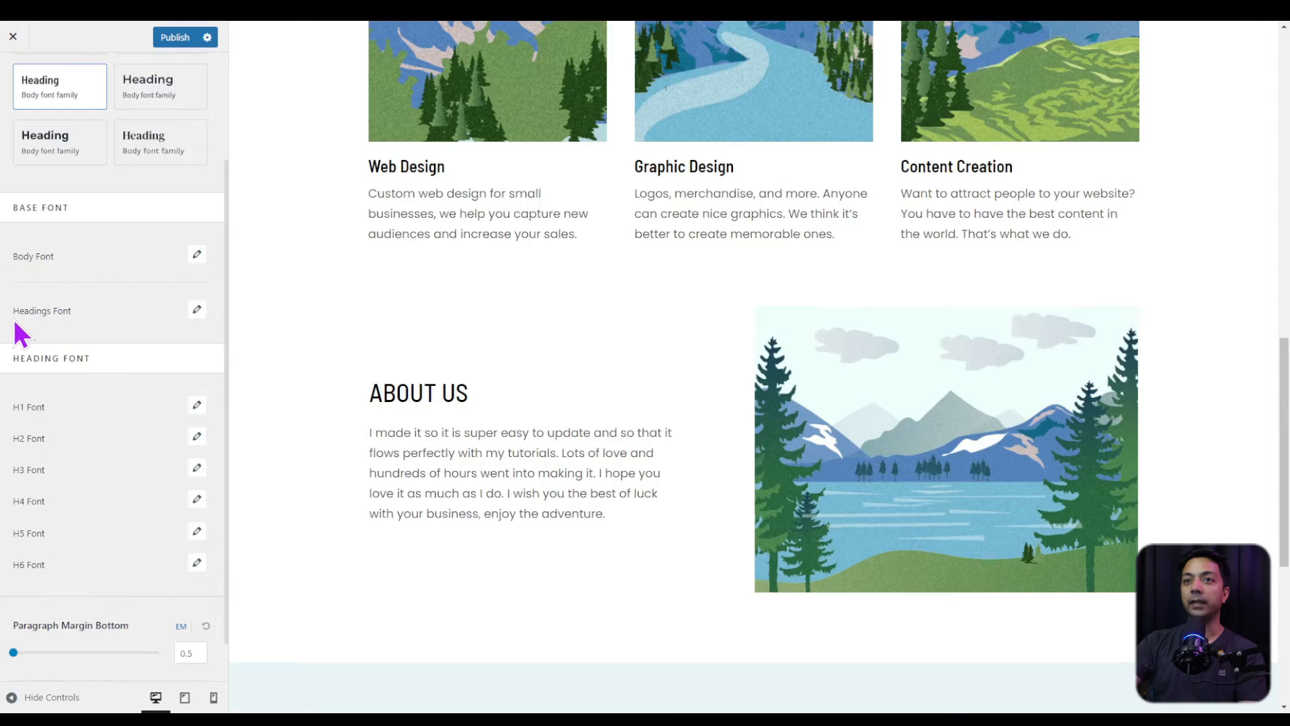
Step: Change the headings font family to Oswald
{"action": "left_click", "coordinate": [197, 311]}
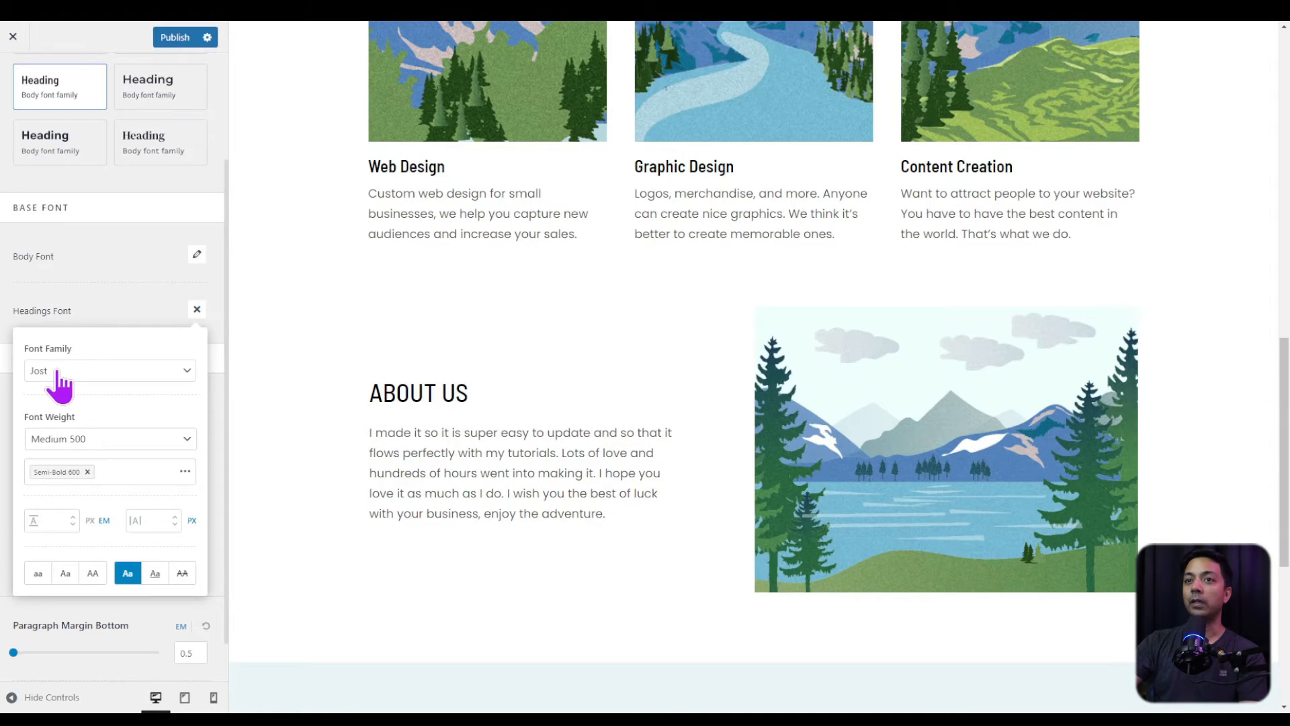
{"action": "left_click", "coordinate": [59, 376]}
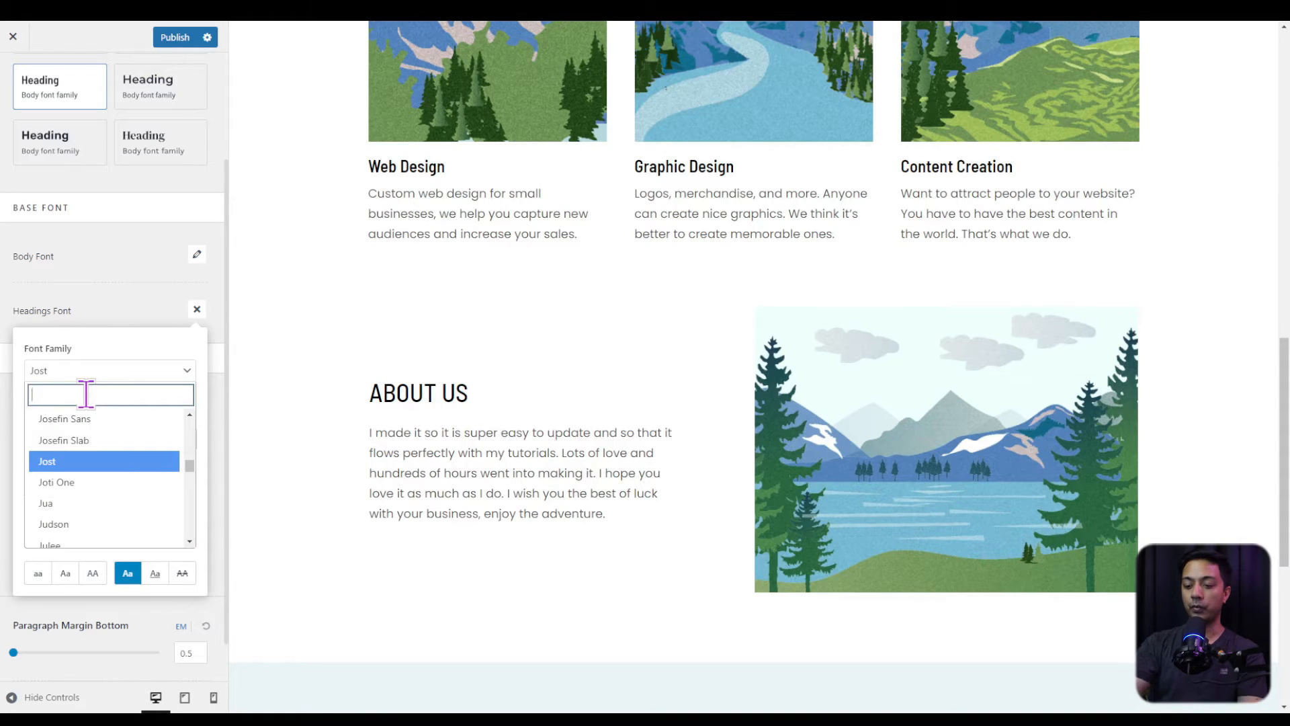
{"action": "type", "text": "oswald"}
{"action": "left_click", "coordinate": [88, 441]}
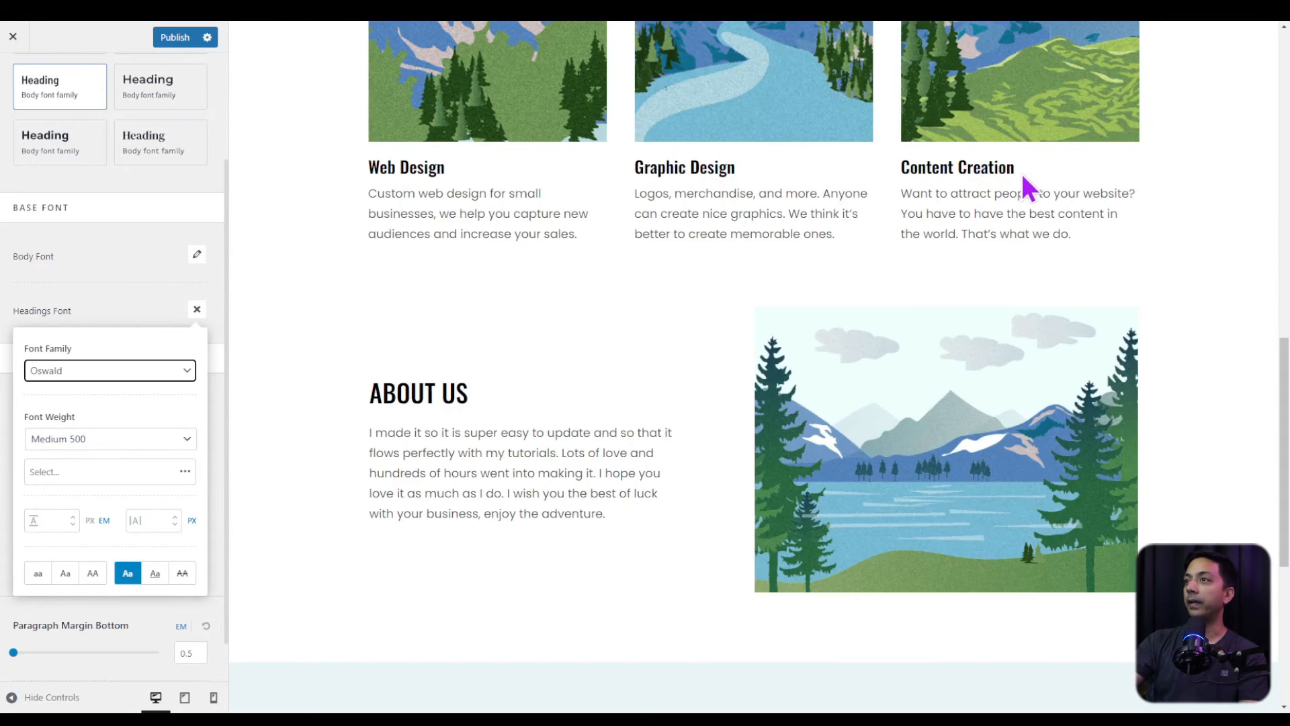
{"action": "left_click", "coordinate": [113, 303]}
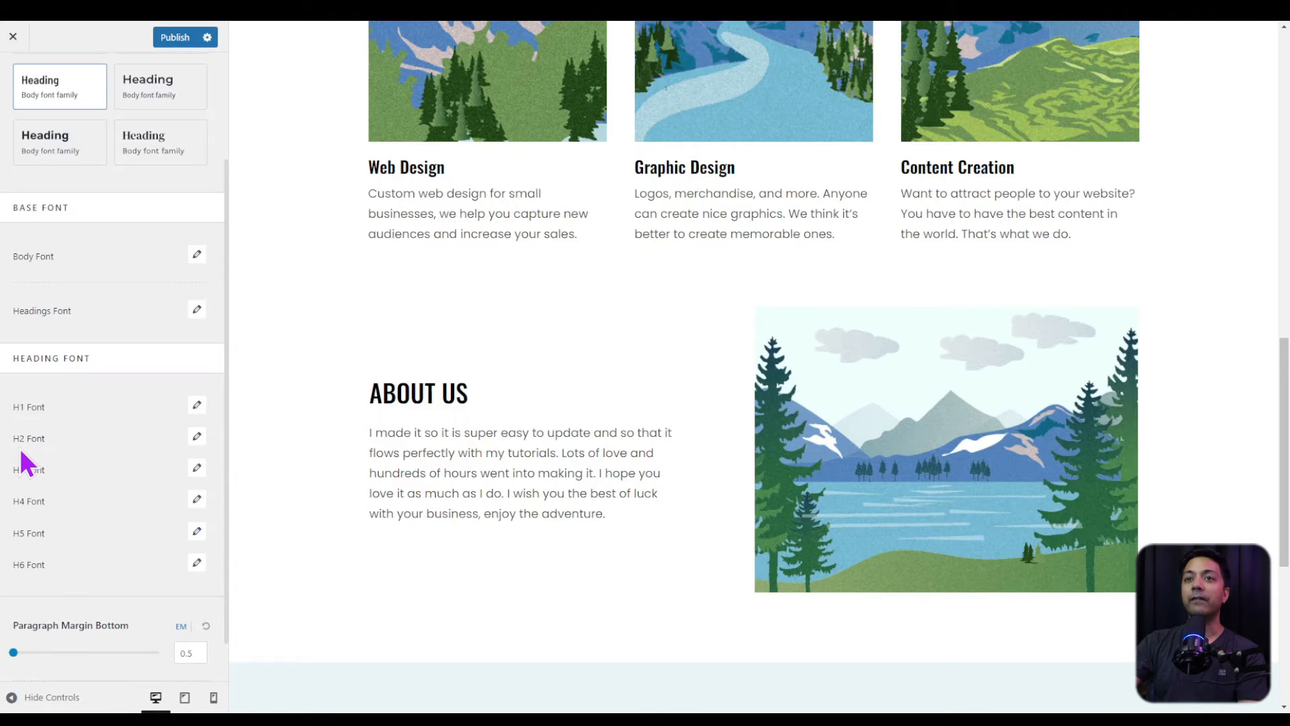
Step: Set the font family of the H2 headings to Verdana
{"action": "left_click", "coordinate": [197, 436]}
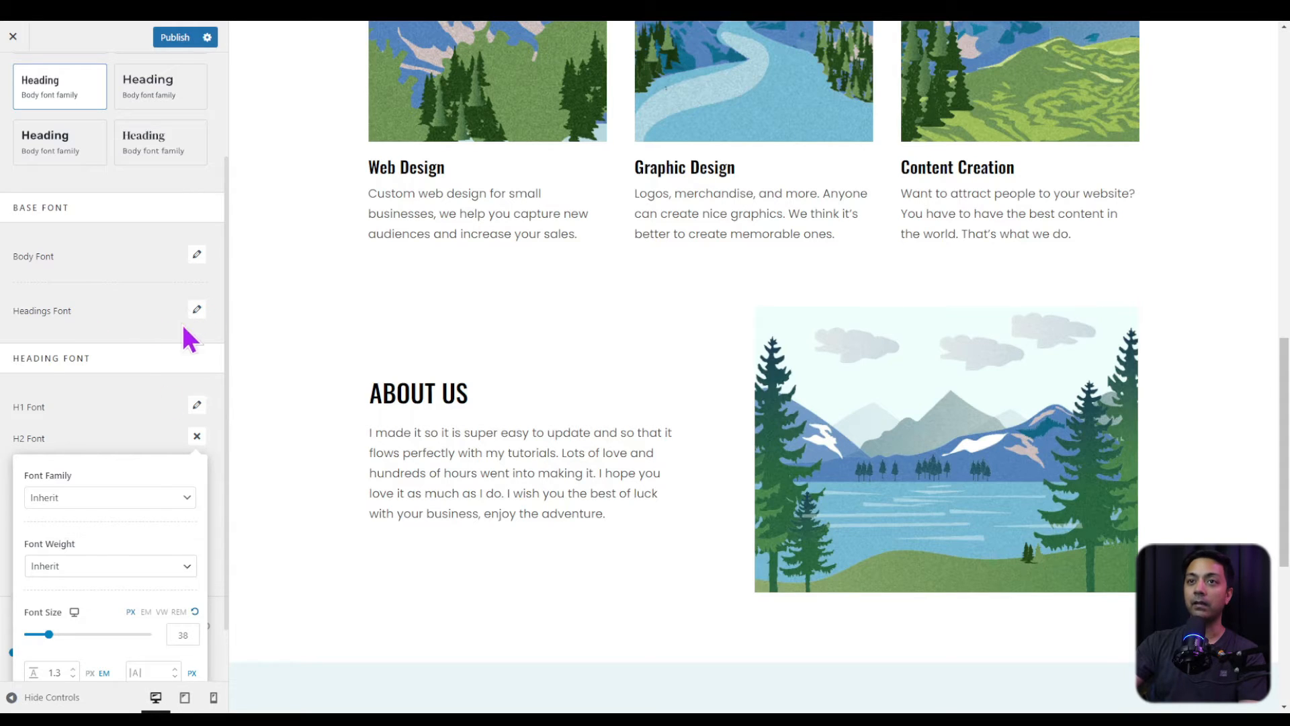
{"action": "left_click", "coordinate": [127, 510]}
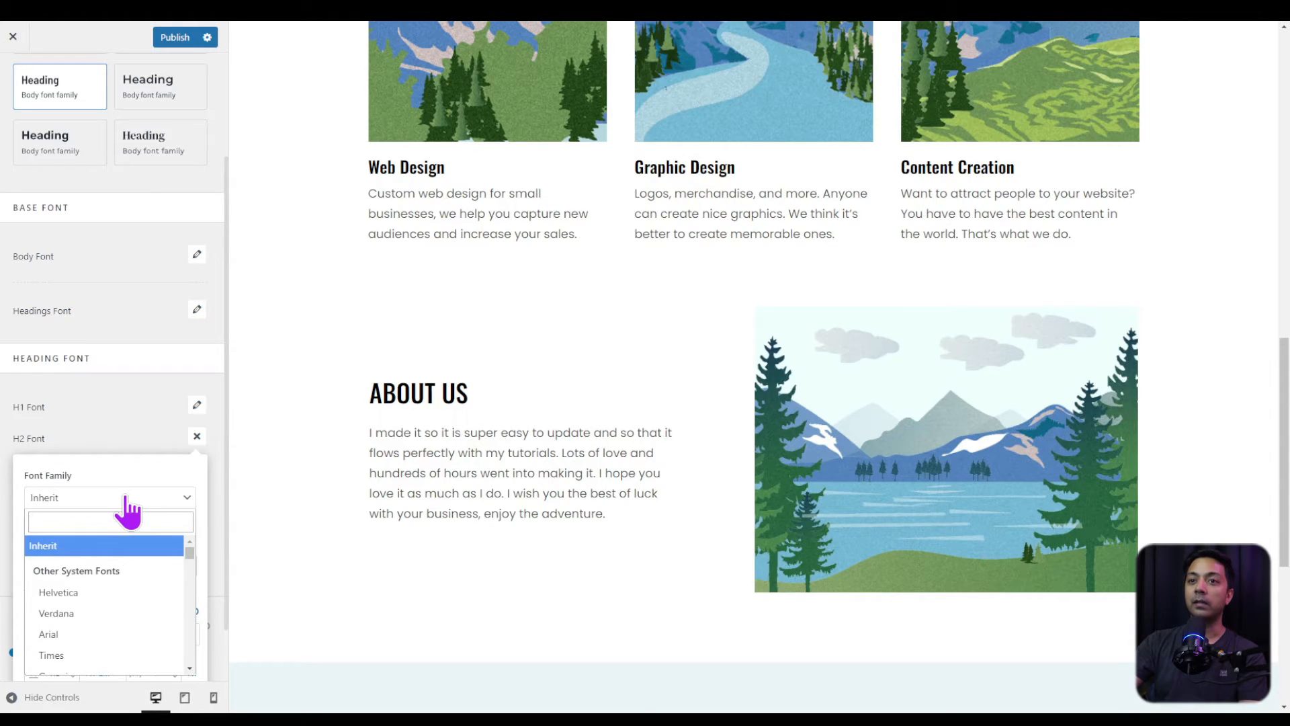
{"action": "left_click", "coordinate": [102, 613]}
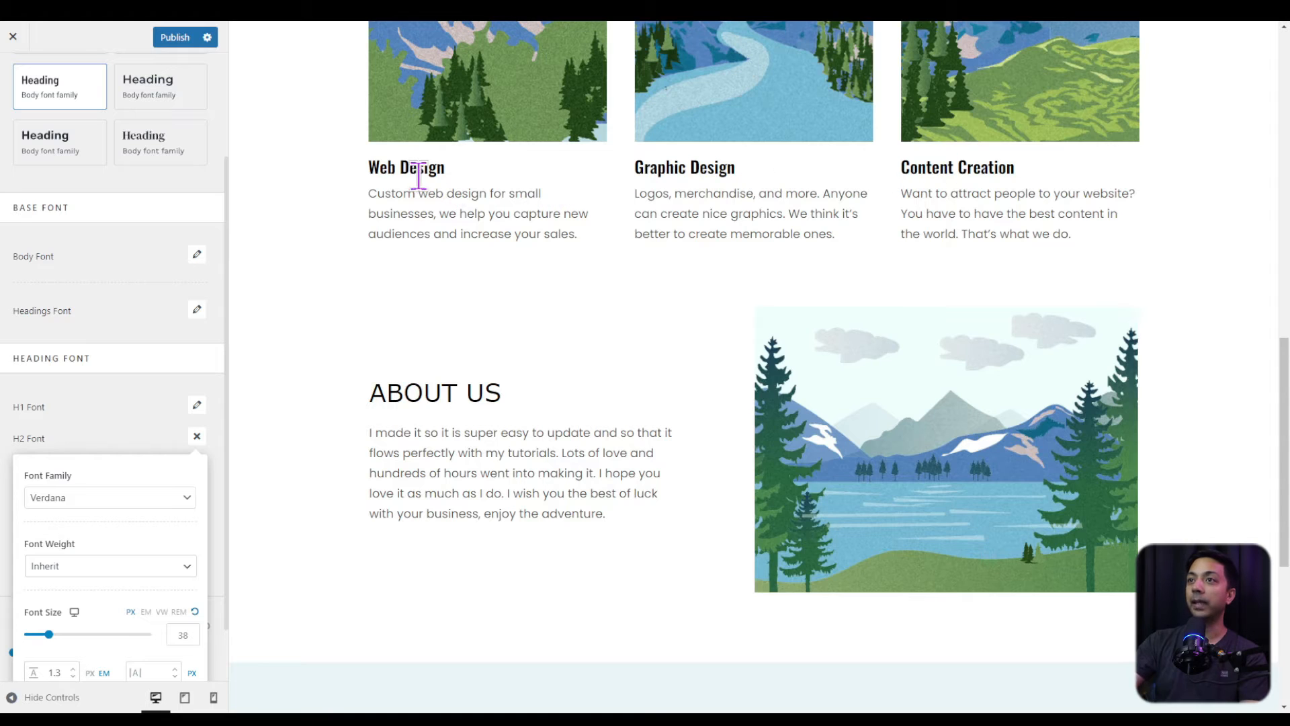
{"action": "left_click", "coordinate": [197, 436]}
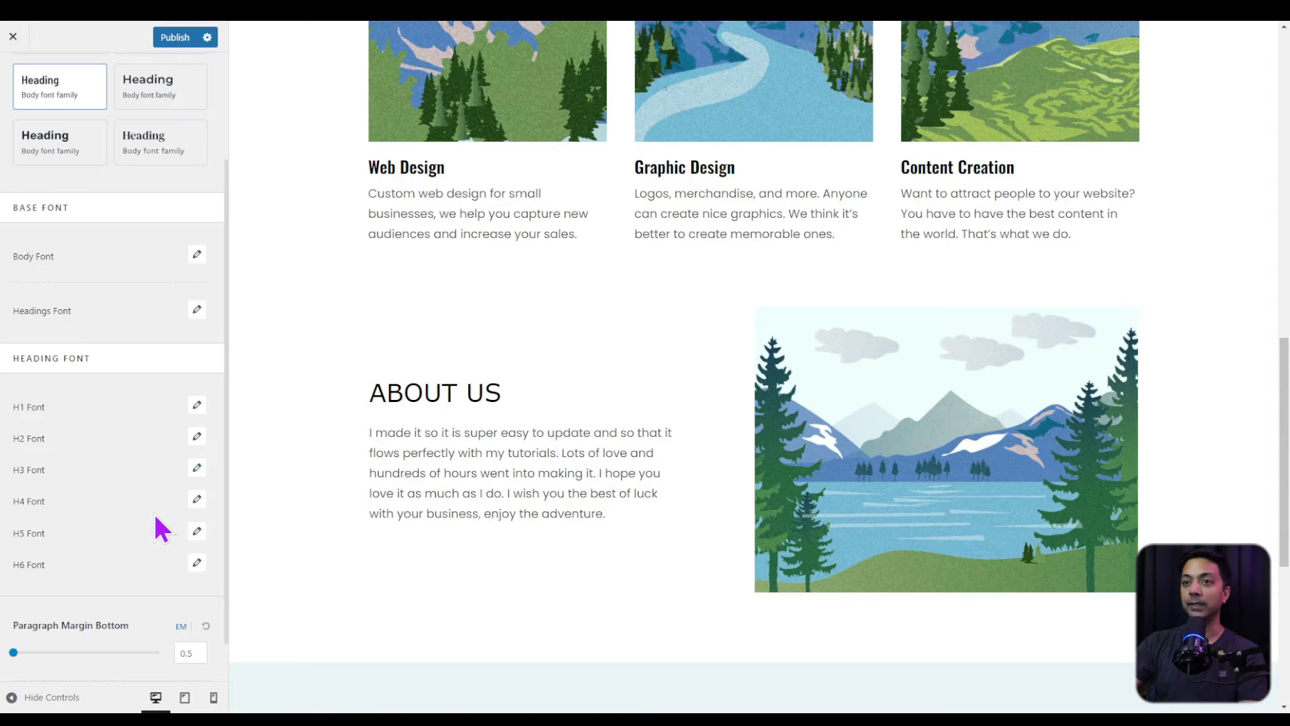
Step: Set the paragraph bottom margin to 0.5 em and turn on Underline Content Links
{"action": "scroll", "coordinate": [155, 527], "scroll_direction": "down", "scroll_amount": 1}
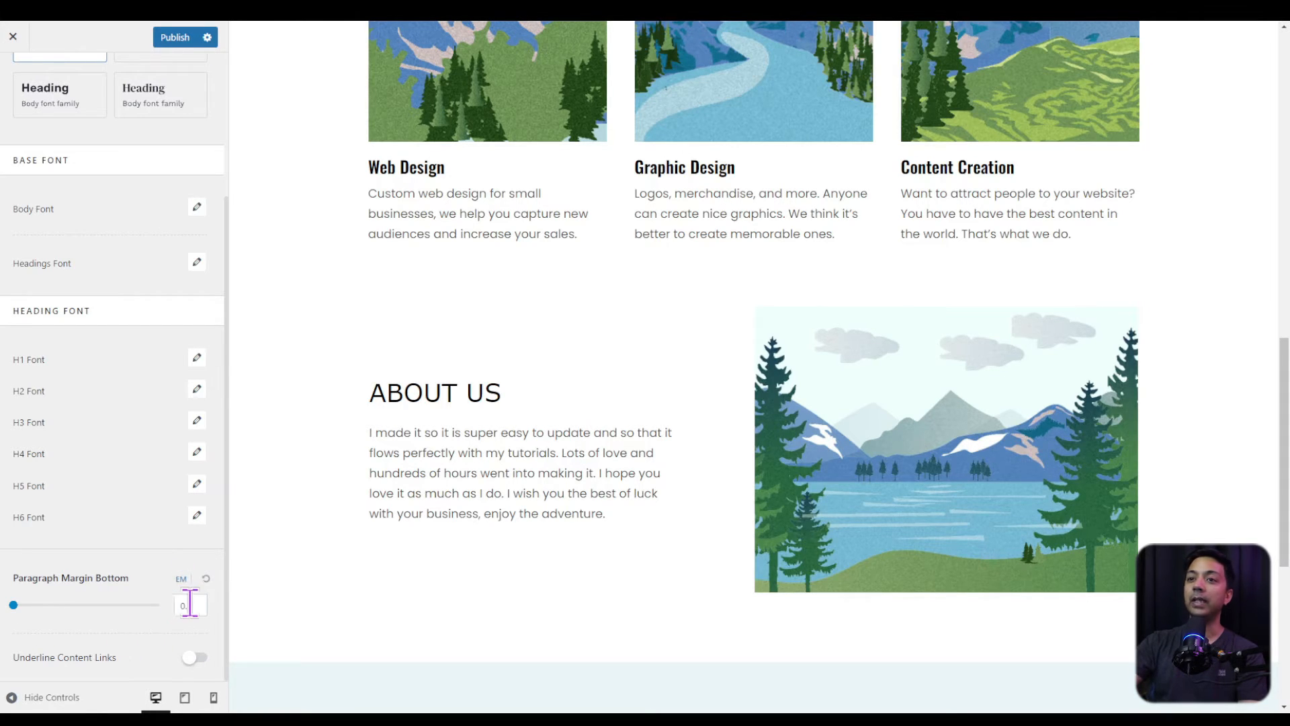
{"action": "left_click", "coordinate": [190, 607]}
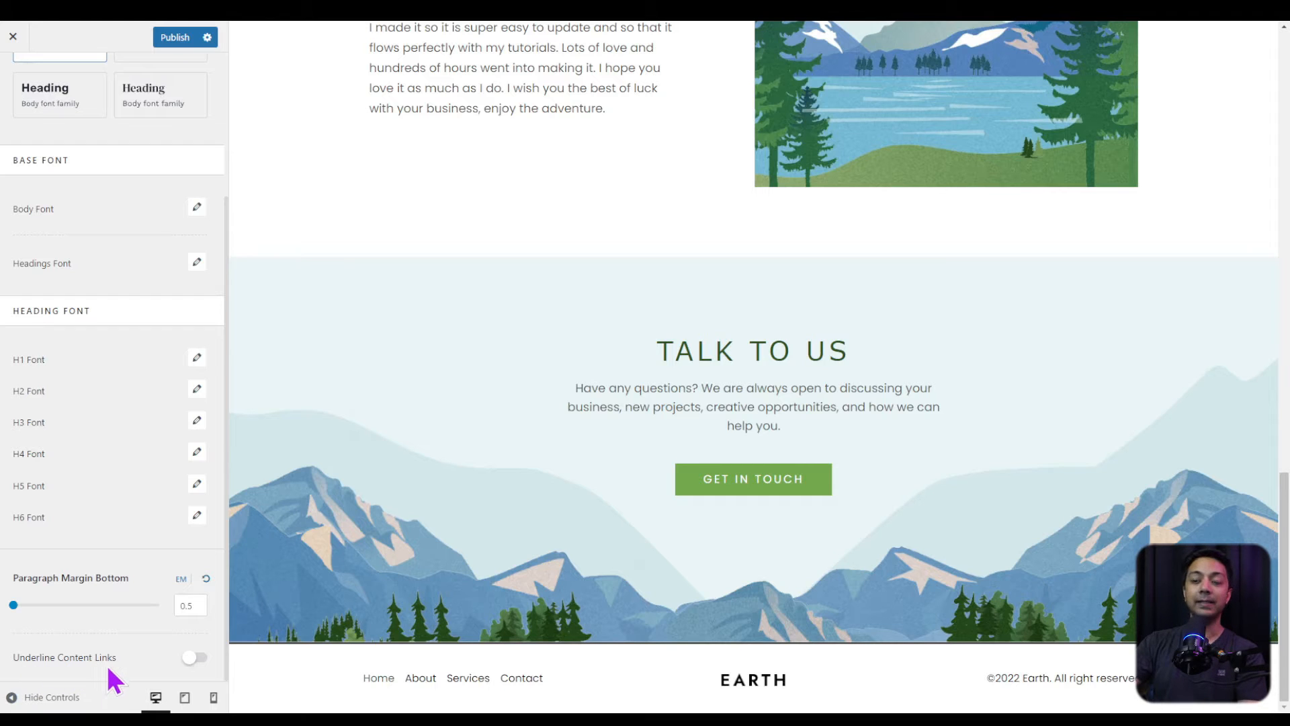
{"action": "left_click", "coordinate": [195, 658]}
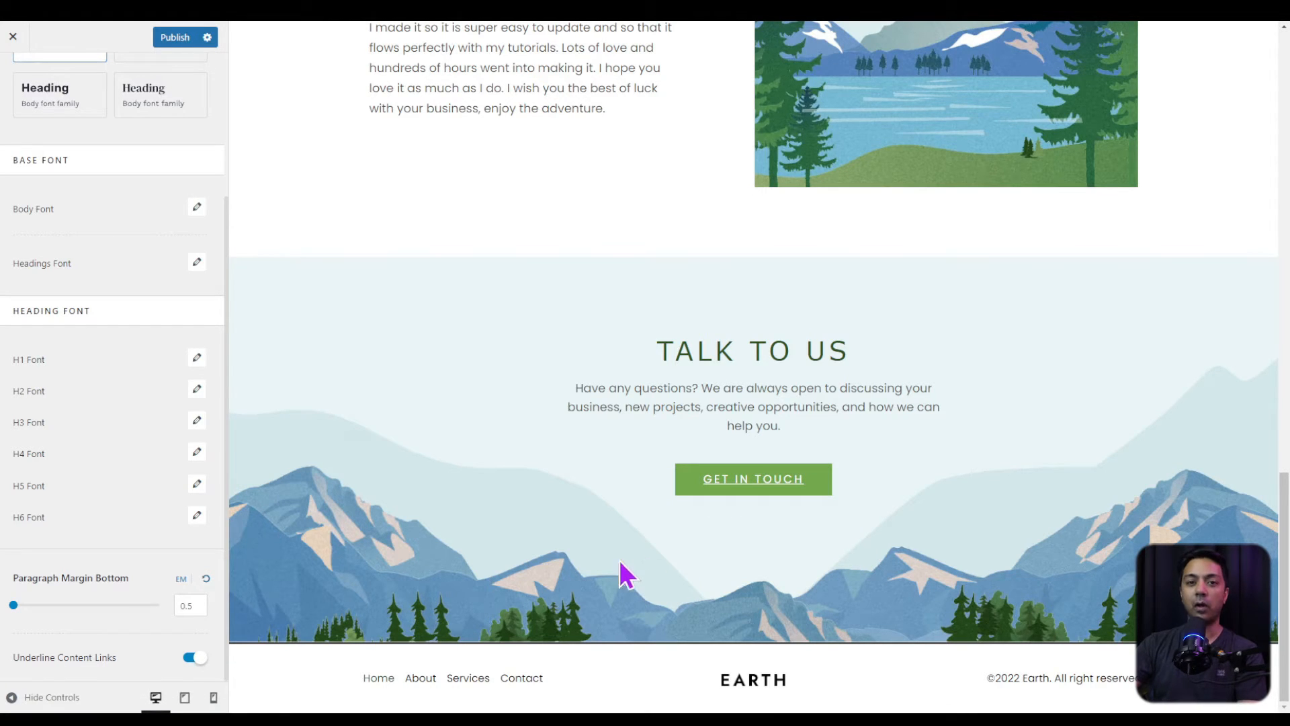
Step: Turn off Underline Content Links and switch the global color palette to Style 2
{"action": "left_click", "coordinate": [195, 659]}
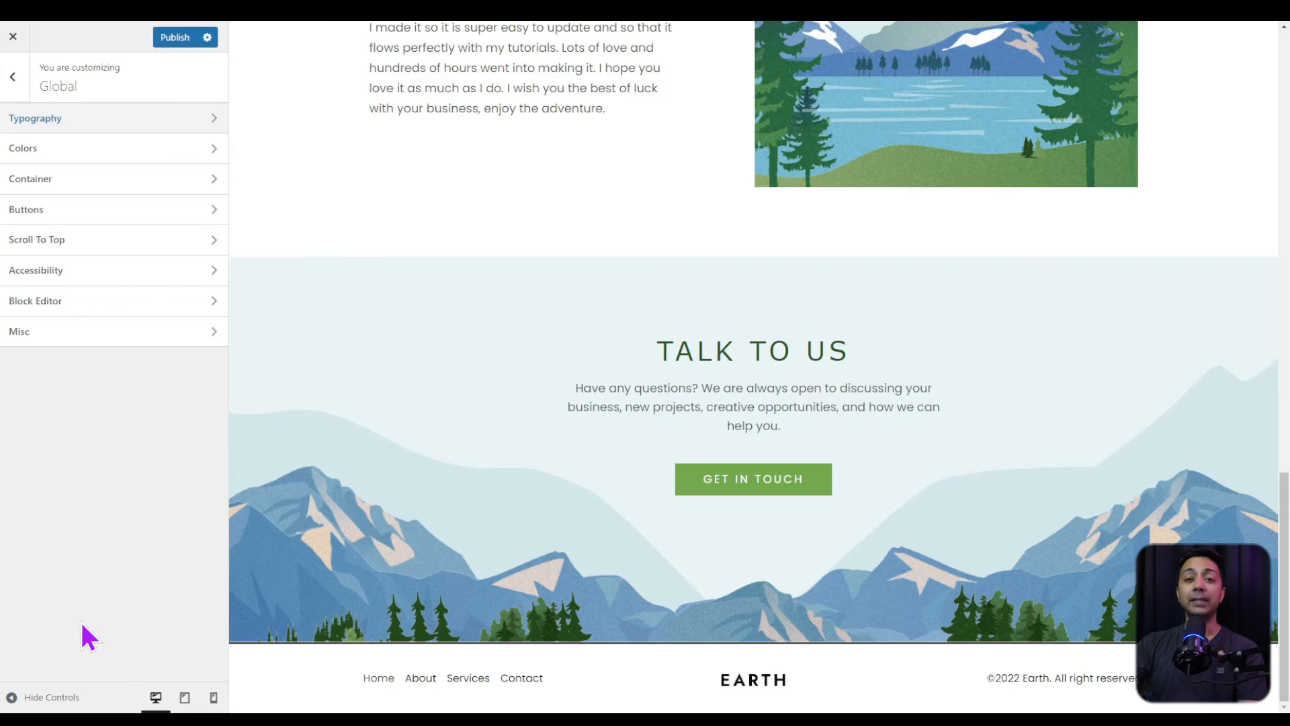
{"action": "left_click", "coordinate": [91, 149]}
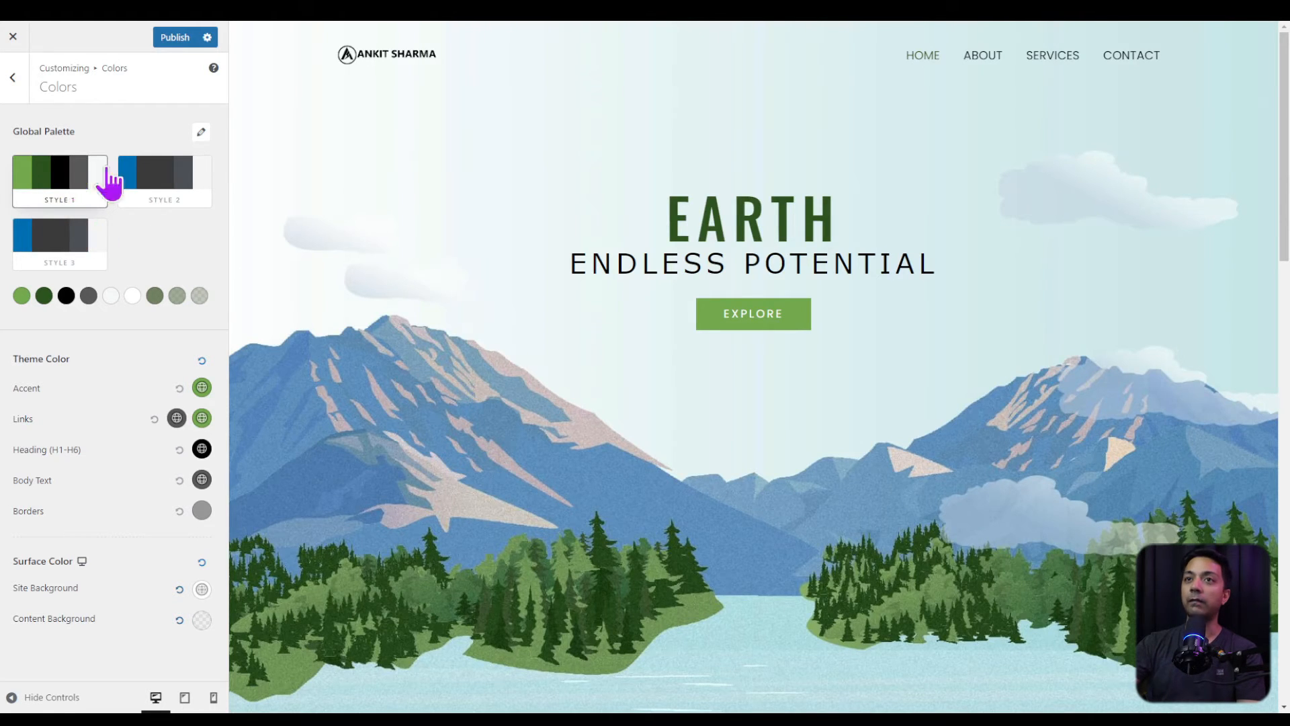
{"action": "left_click", "coordinate": [152, 187]}
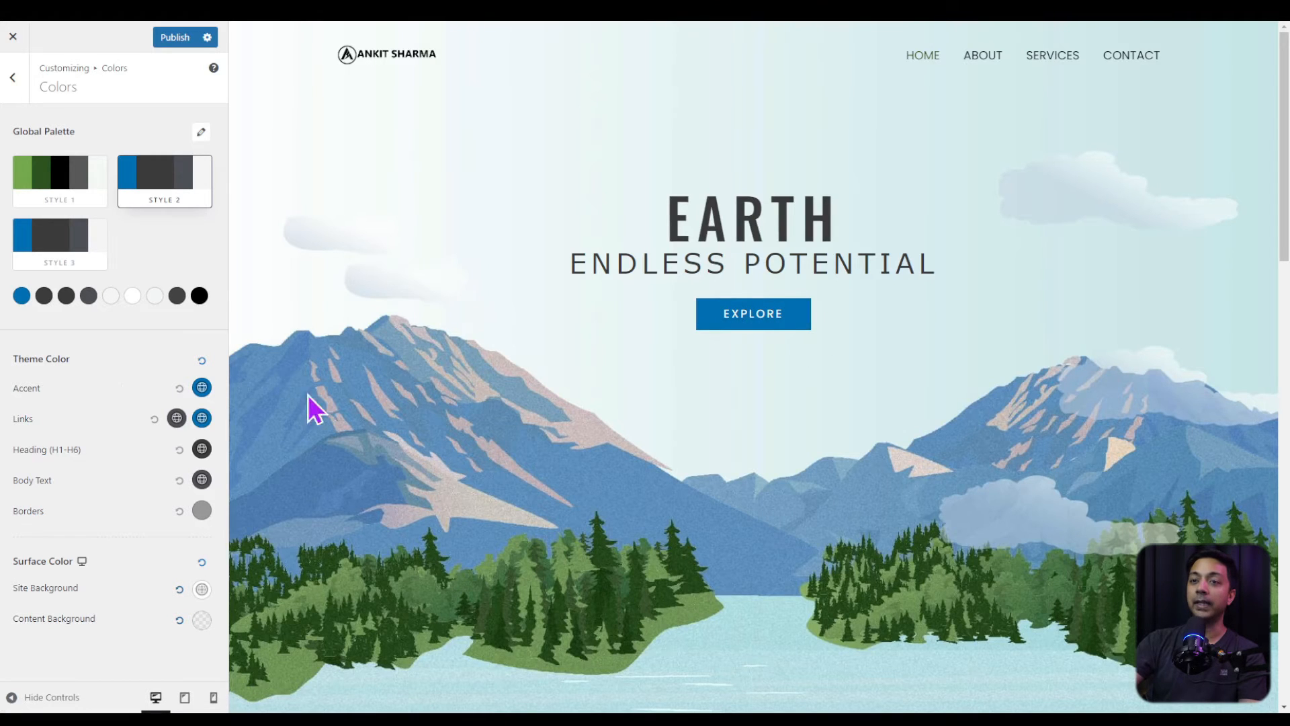
Step: Change Color 1 of the Style 2 palette to the lighter blue #13A5D5 and check it on the page
{"action": "left_click", "coordinate": [20, 299]}
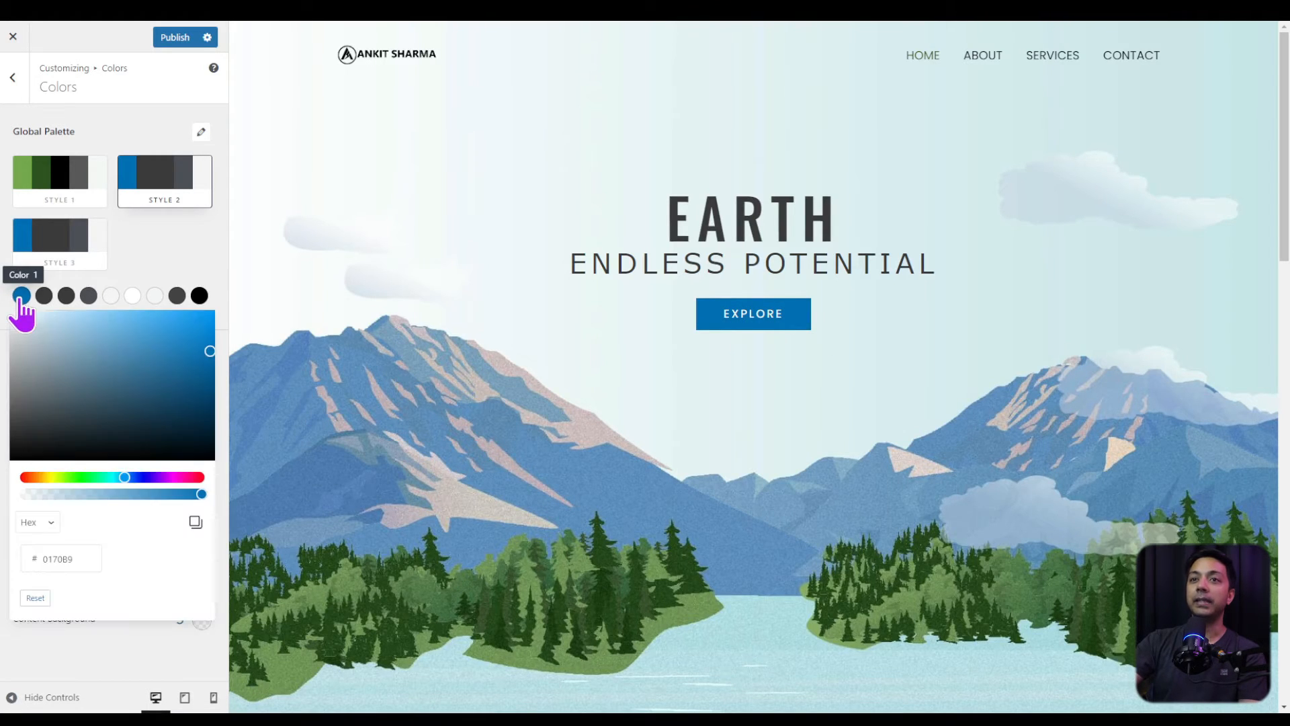
{"action": "left_click_drag", "start_coordinate": [123, 480], "coordinate": [121, 480]}
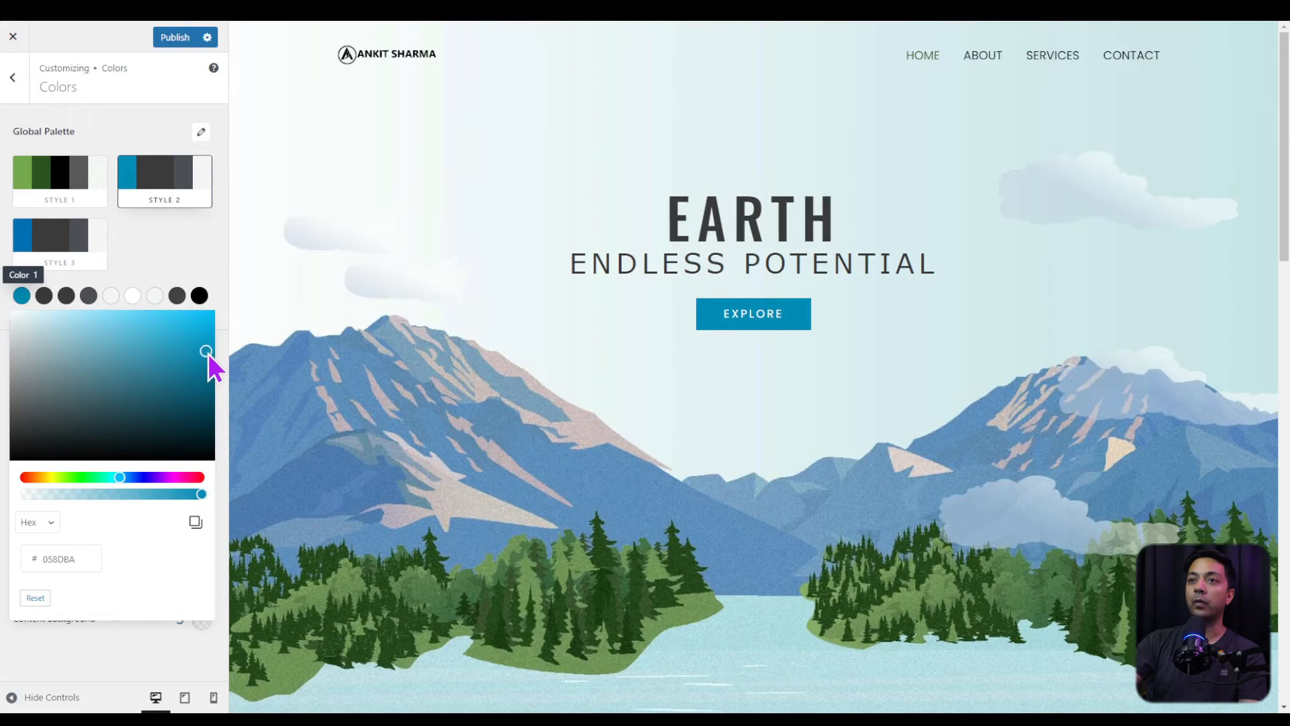
{"action": "left_click_drag", "start_coordinate": [209, 354], "coordinate": [196, 338]}
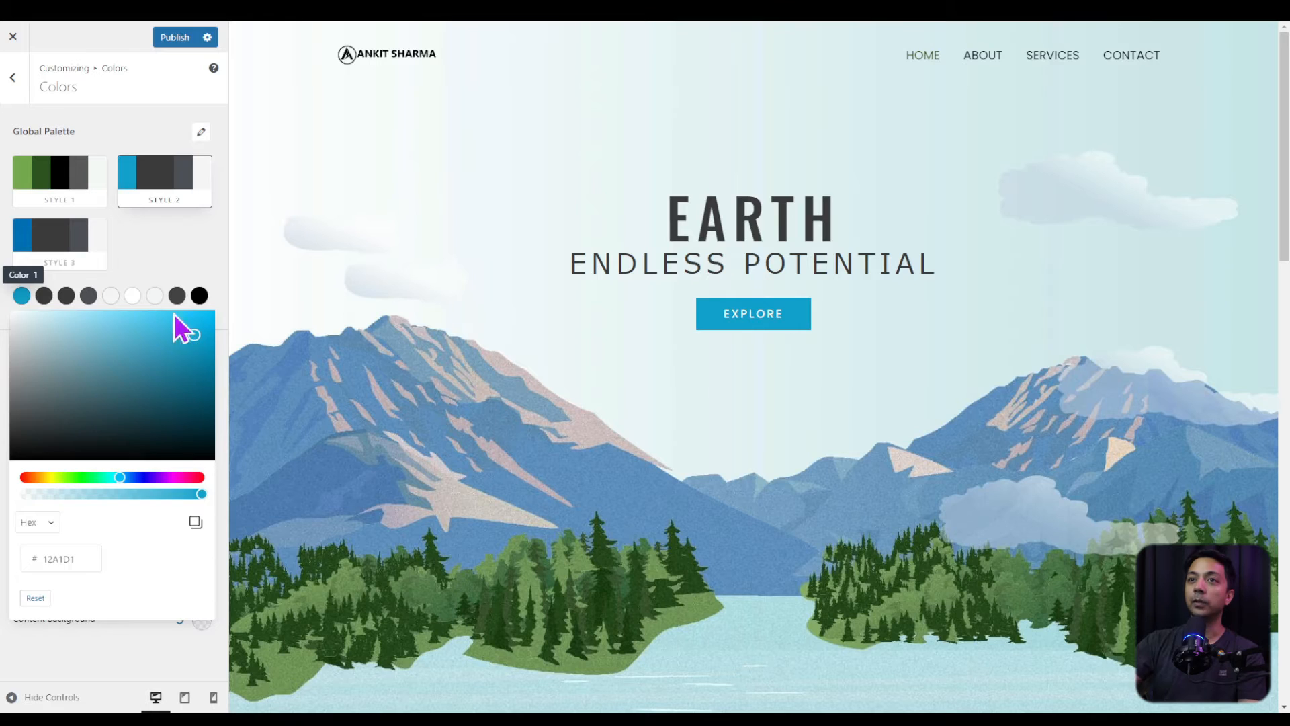
{"action": "left_click", "coordinate": [148, 268]}
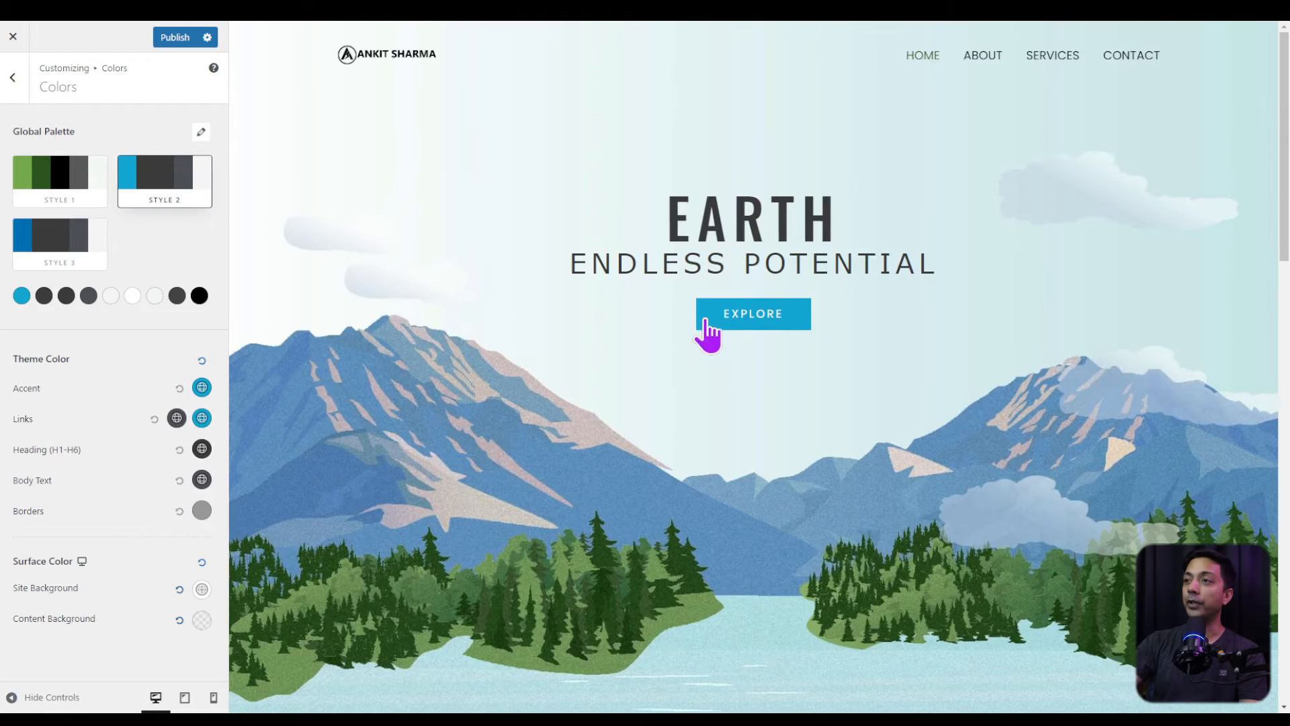
{"action": "scroll", "coordinate": [713, 356], "scroll_direction": "down", "scroll_amount": 6}
{"action": "scroll", "coordinate": [951, 599], "scroll_direction": "down", "scroll_amount": 10}
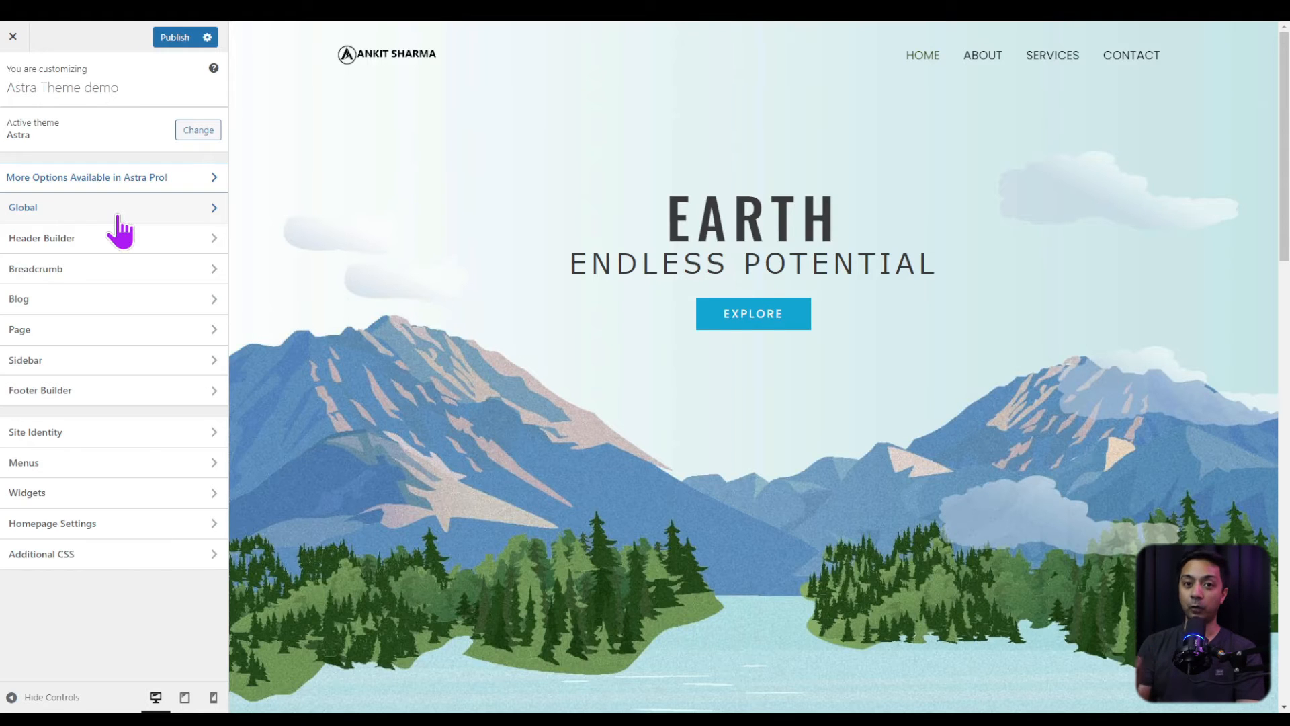
Step: Open the global container settings and review the layout, style and width options
{"action": "left_click", "coordinate": [60, 216]}
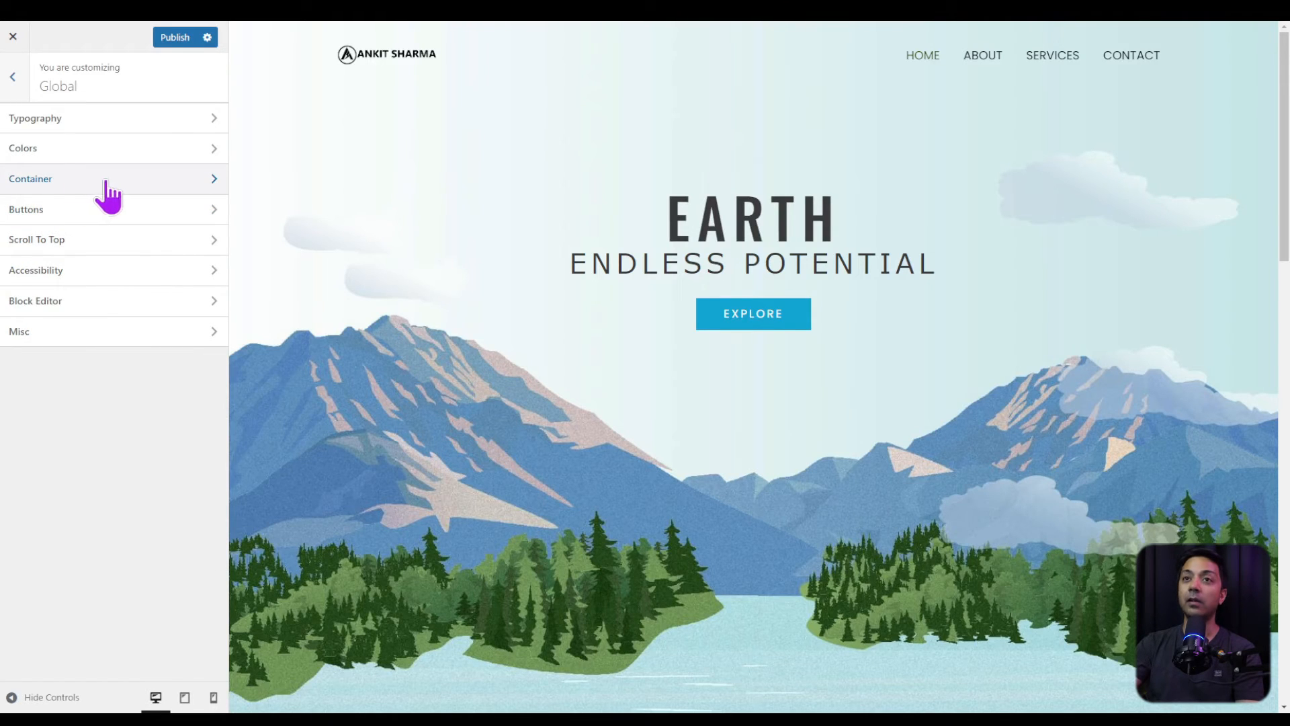
{"action": "left_click", "coordinate": [86, 193]}
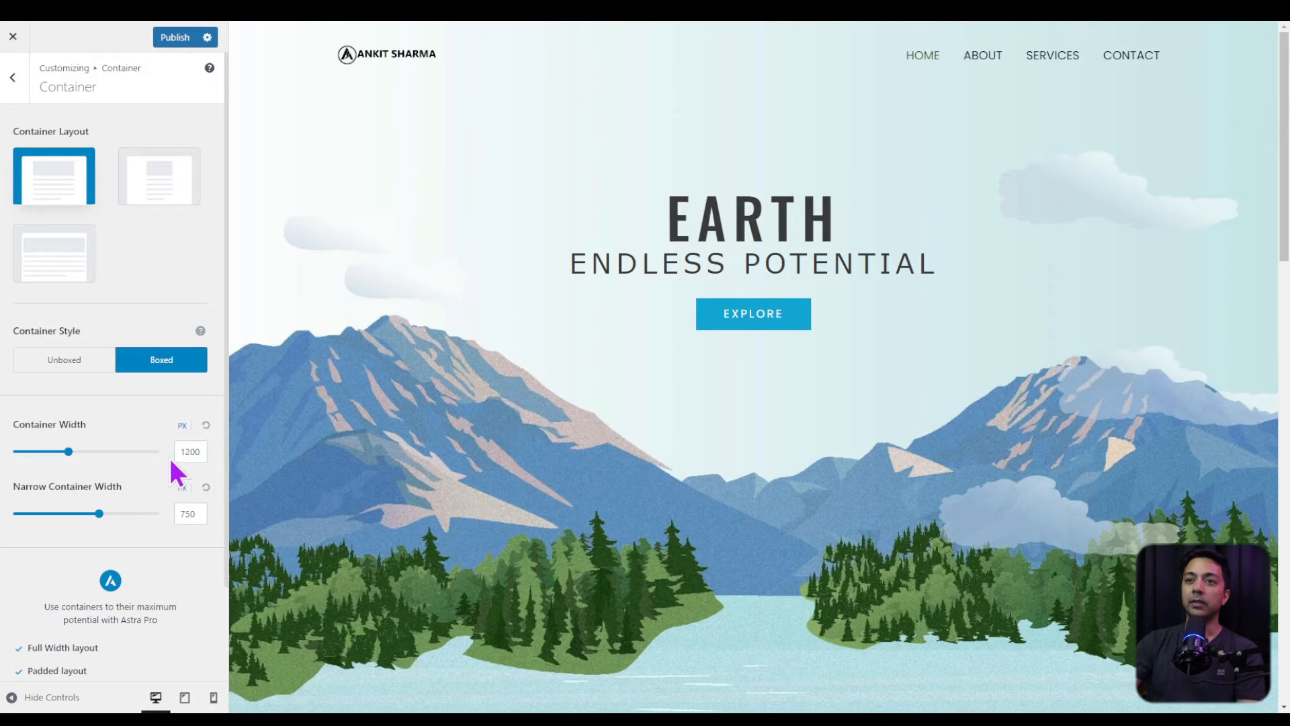
{"action": "scroll", "coordinate": [108, 538], "scroll_direction": "down", "scroll_amount": 2}
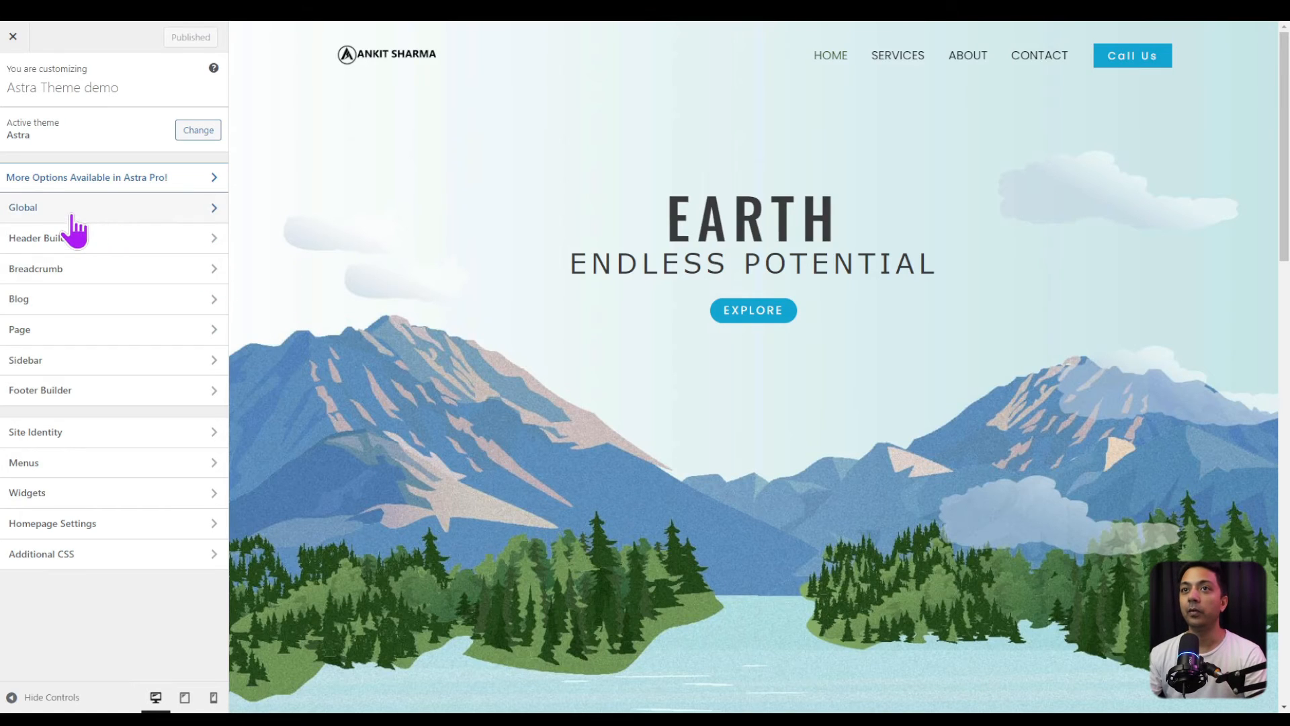
Step: Open the global button settings and look through the primary and secondary button options
{"action": "left_click", "coordinate": [52, 208]}
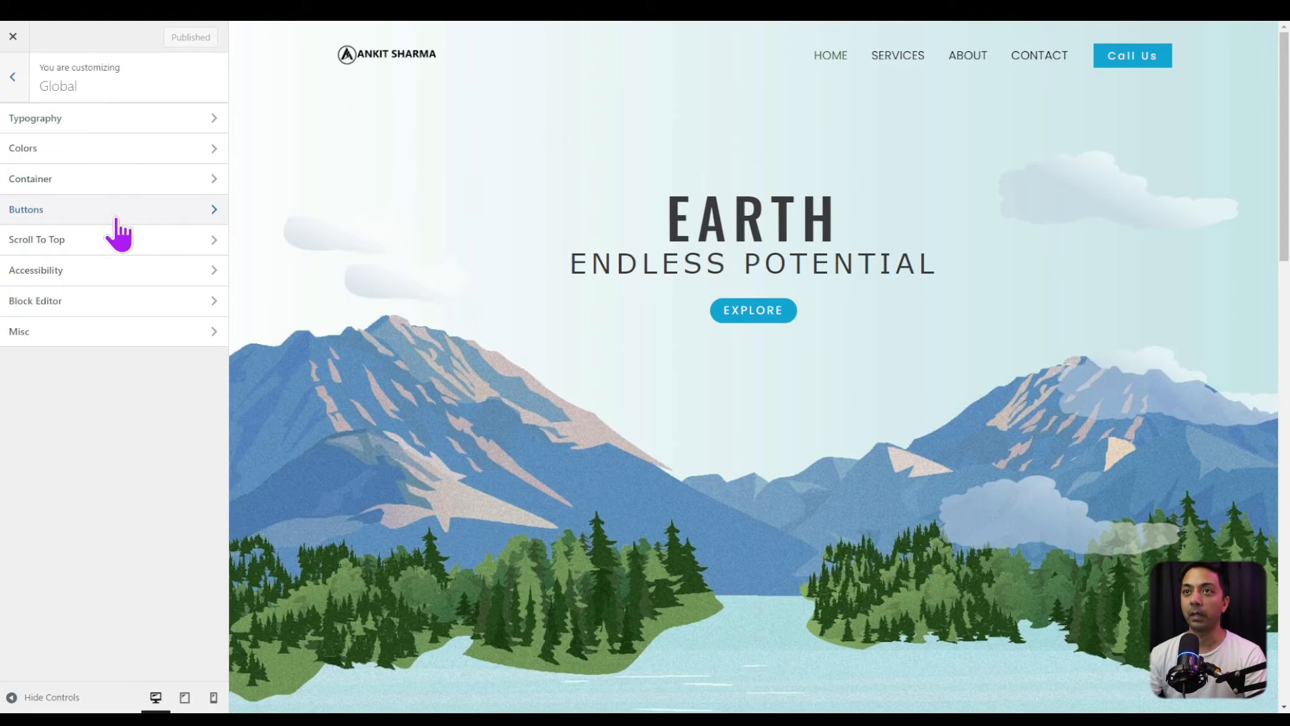
{"action": "left_click", "coordinate": [92, 221]}
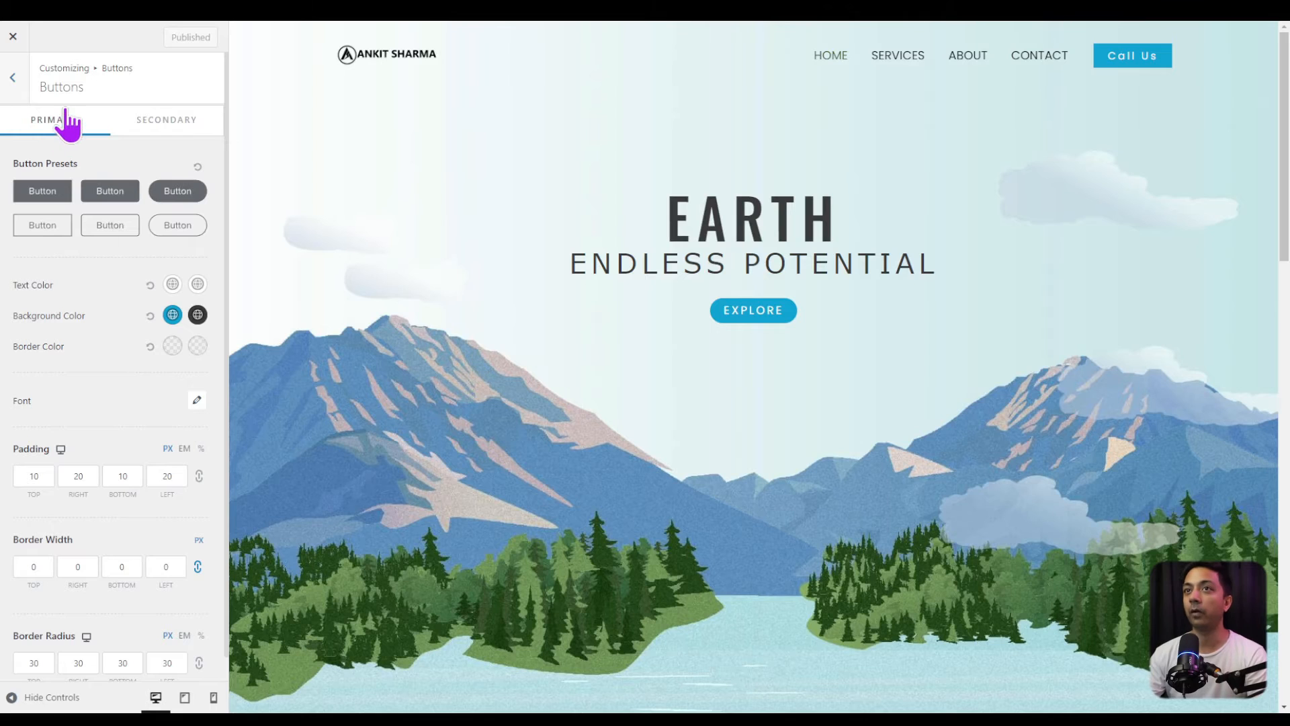
{"action": "left_click", "coordinate": [165, 127]}
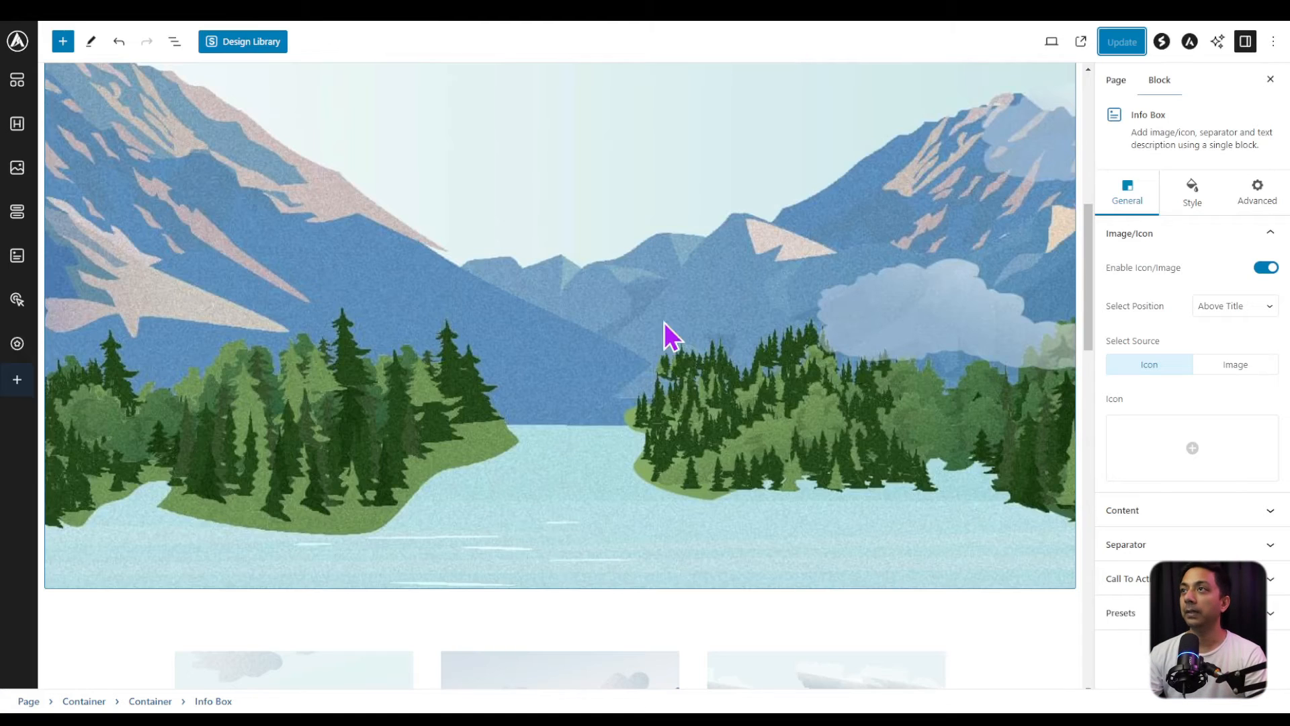
Step: In the page editor, add a Buttons block below the About Us text with a button labelled "Primary"
{"action": "scroll", "coordinate": [672, 363], "scroll_direction": "down", "scroll_amount": 2}
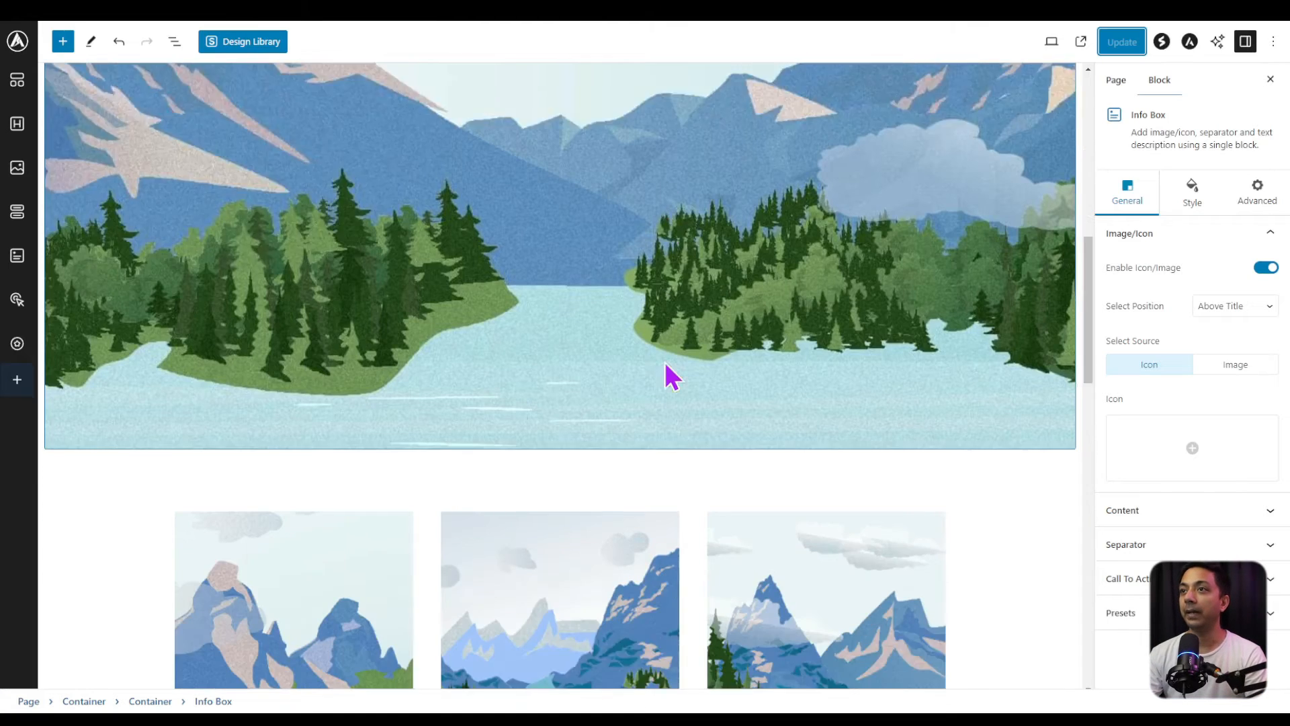
{"action": "scroll", "coordinate": [672, 376], "scroll_direction": "down", "scroll_amount": 13}
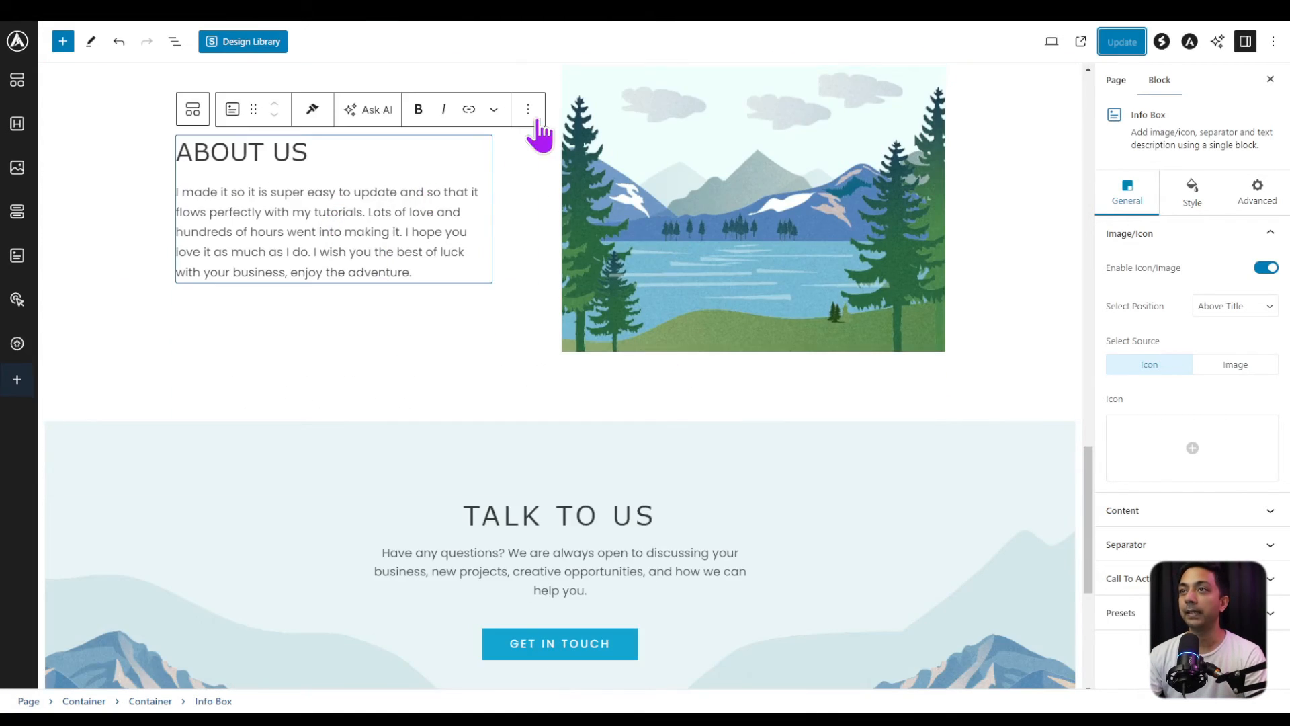
{"action": "left_click", "coordinate": [531, 114]}
{"action": "left_click", "coordinate": [557, 231]}
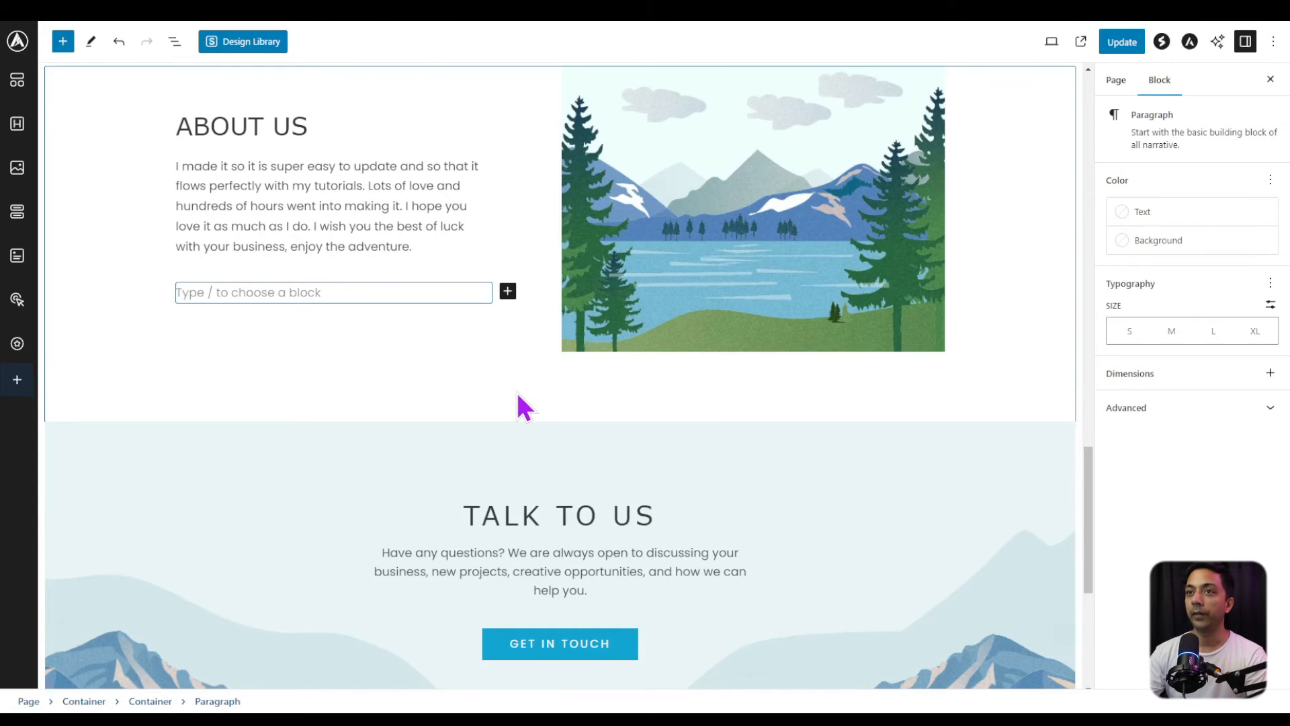
{"action": "type", "text": "/button"}
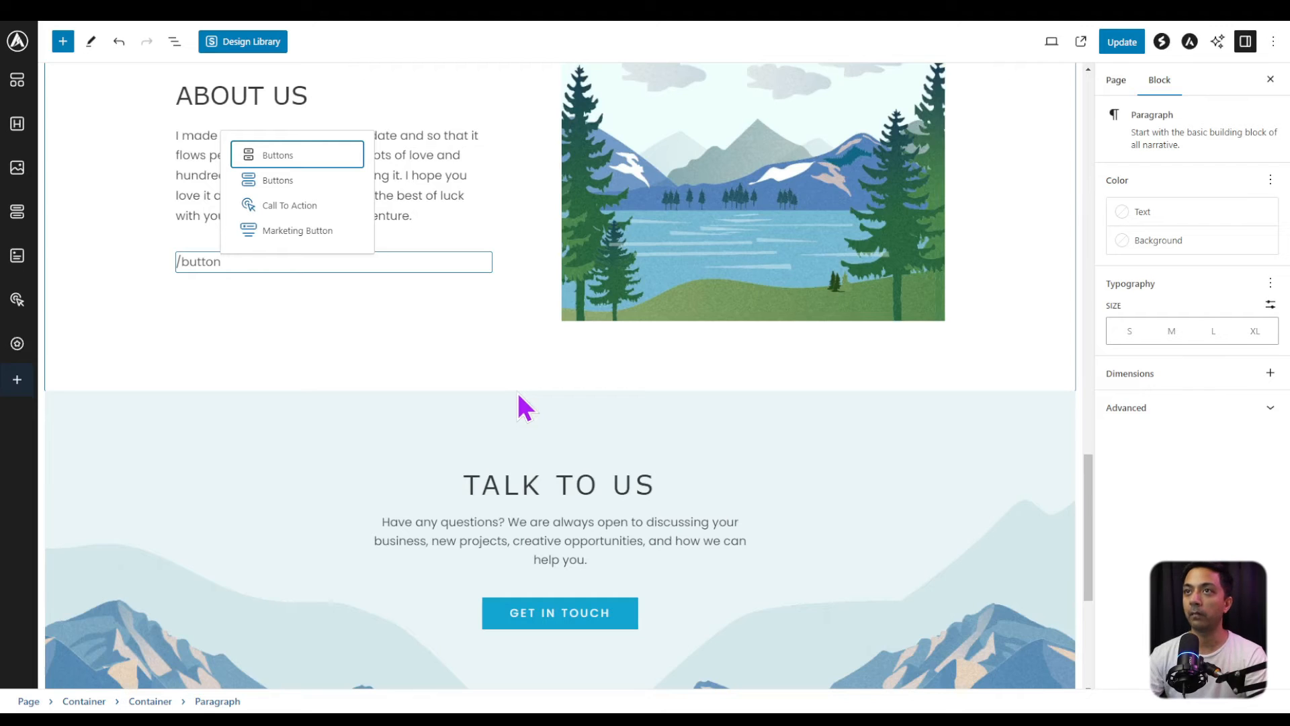
{"action": "left_click", "coordinate": [276, 157]}
{"action": "type", "text": "Primary"}
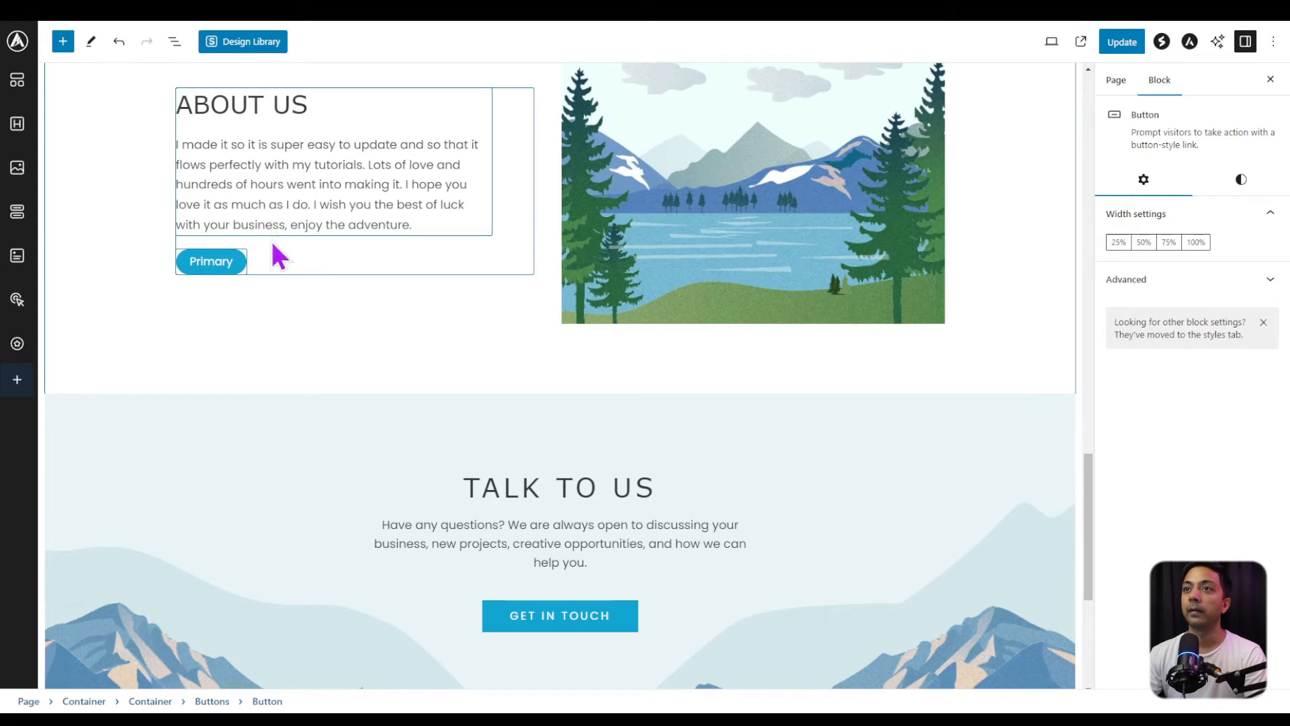
Step: Duplicate the Primary button and label the copy "Secondary"
{"action": "left_click", "coordinate": [646, 224]}
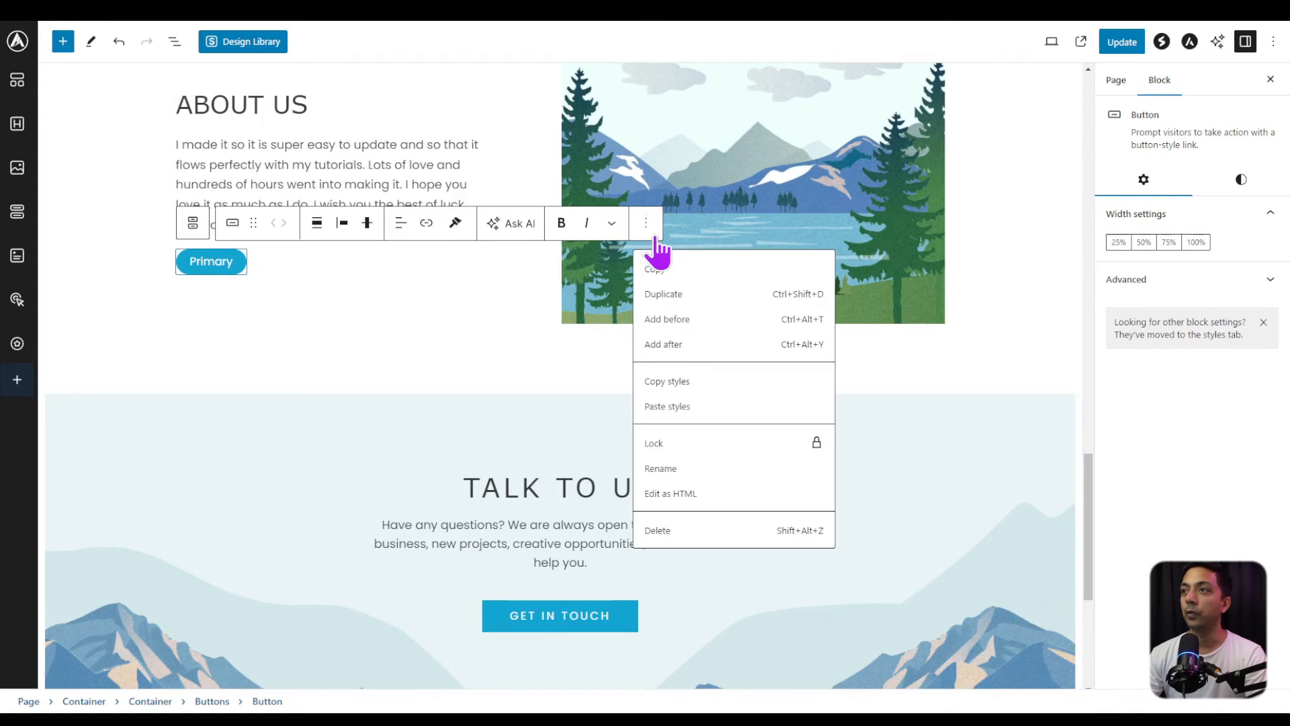
{"action": "left_click", "coordinate": [674, 301]}
{"action": "type", "text": "Secondary"}
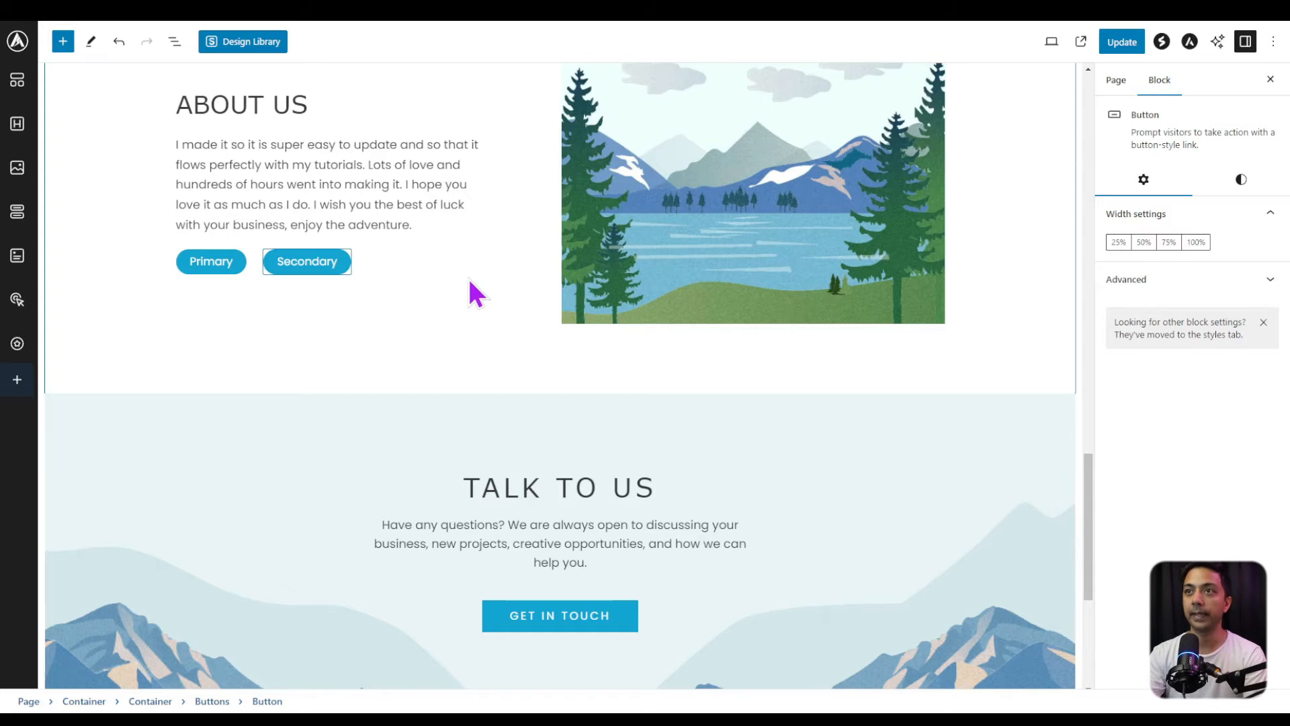
Step: Check the Primary button's style, apply the Outline style to the Secondary button, and update the page
{"action": "left_click", "coordinate": [232, 262]}
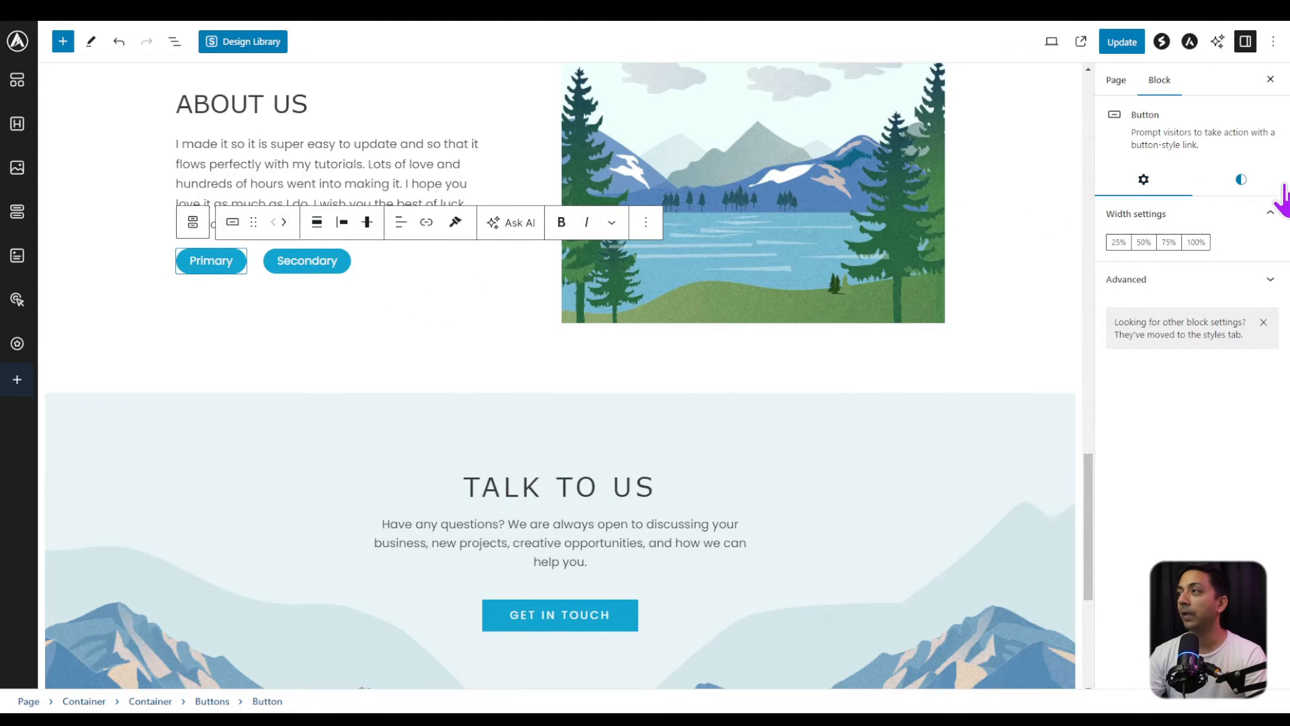
{"action": "left_click", "coordinate": [1242, 180]}
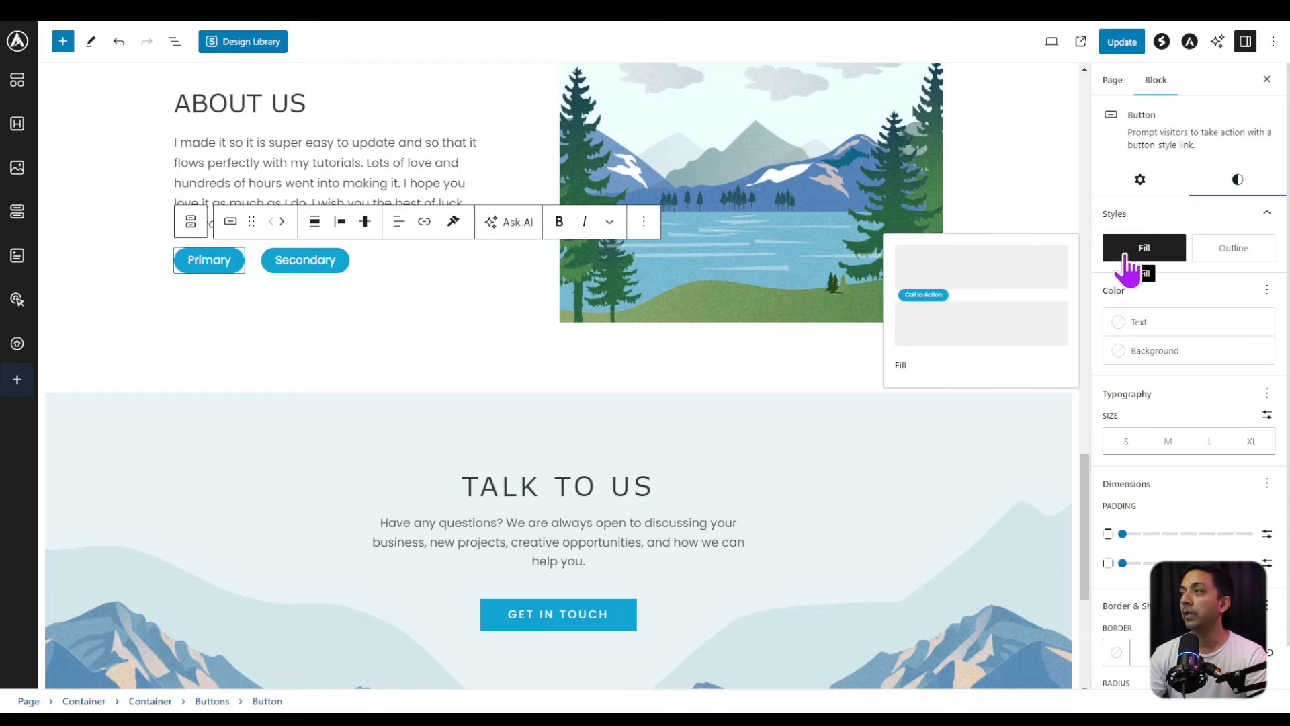
{"action": "left_click", "coordinate": [296, 269]}
{"action": "left_click", "coordinate": [1237, 183]}
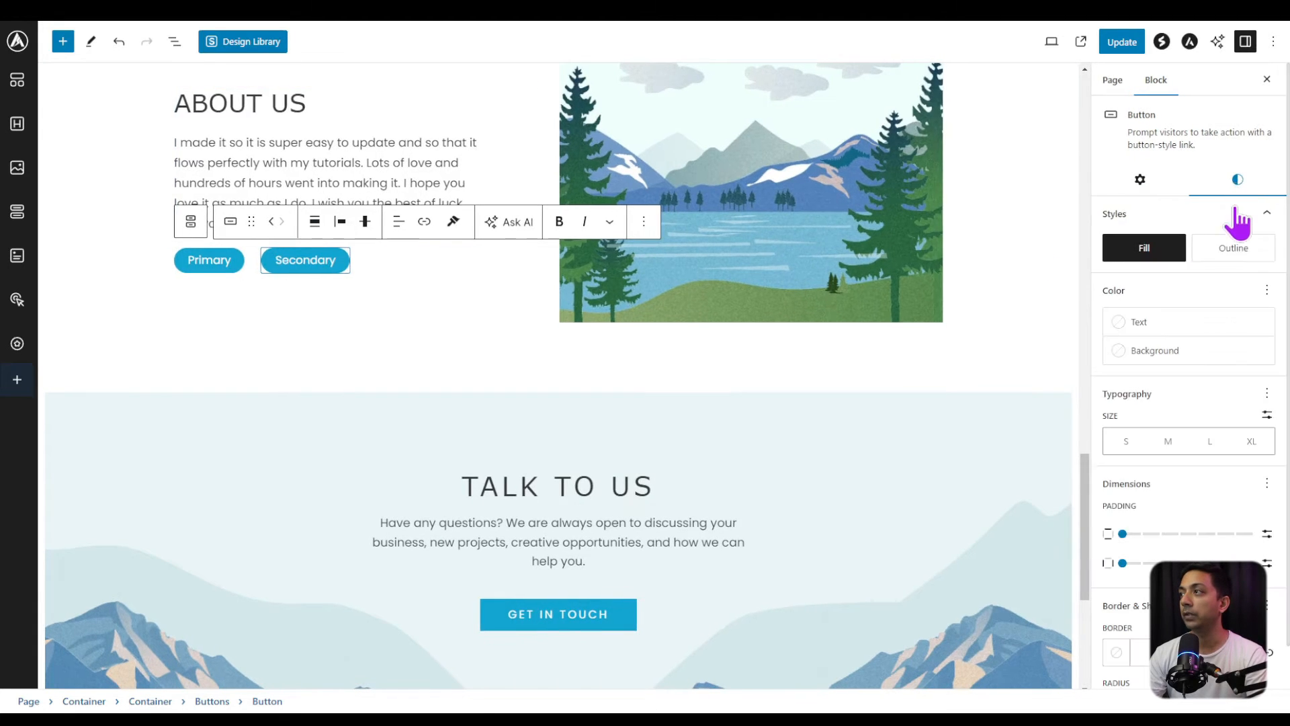
{"action": "left_click", "coordinate": [1229, 252]}
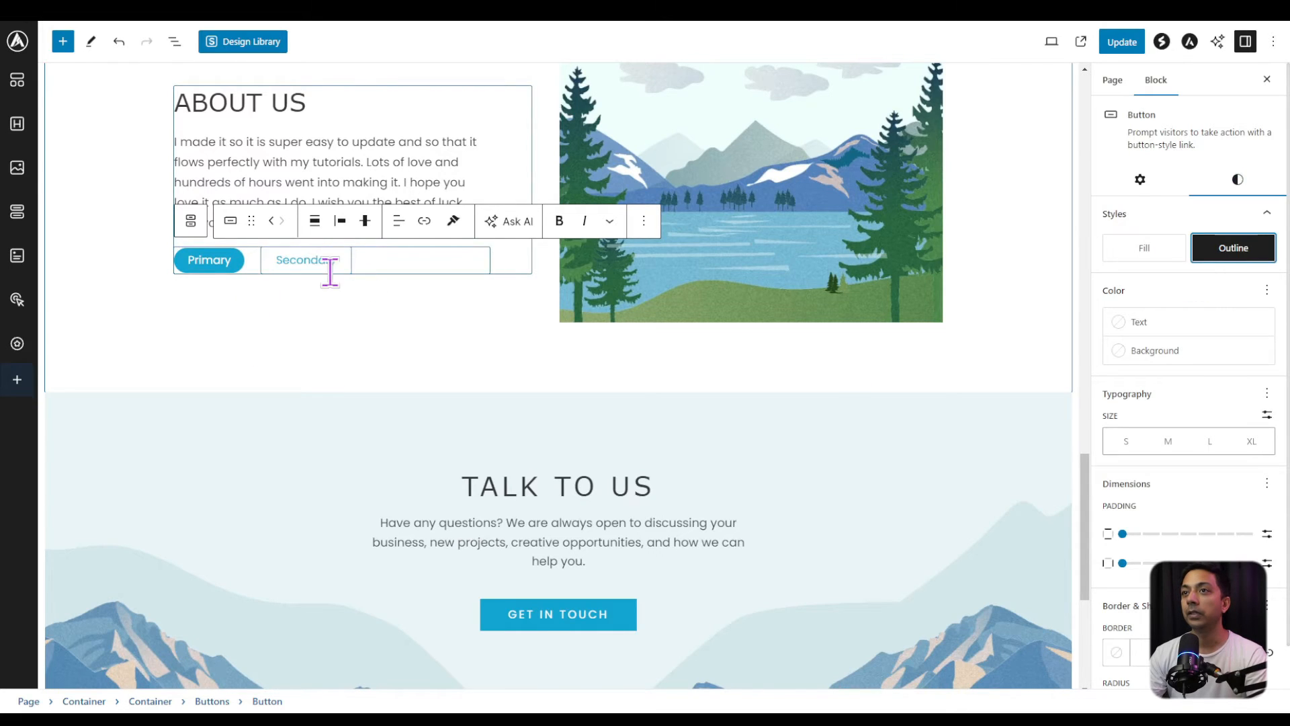
{"action": "left_click", "coordinate": [1137, 54]}
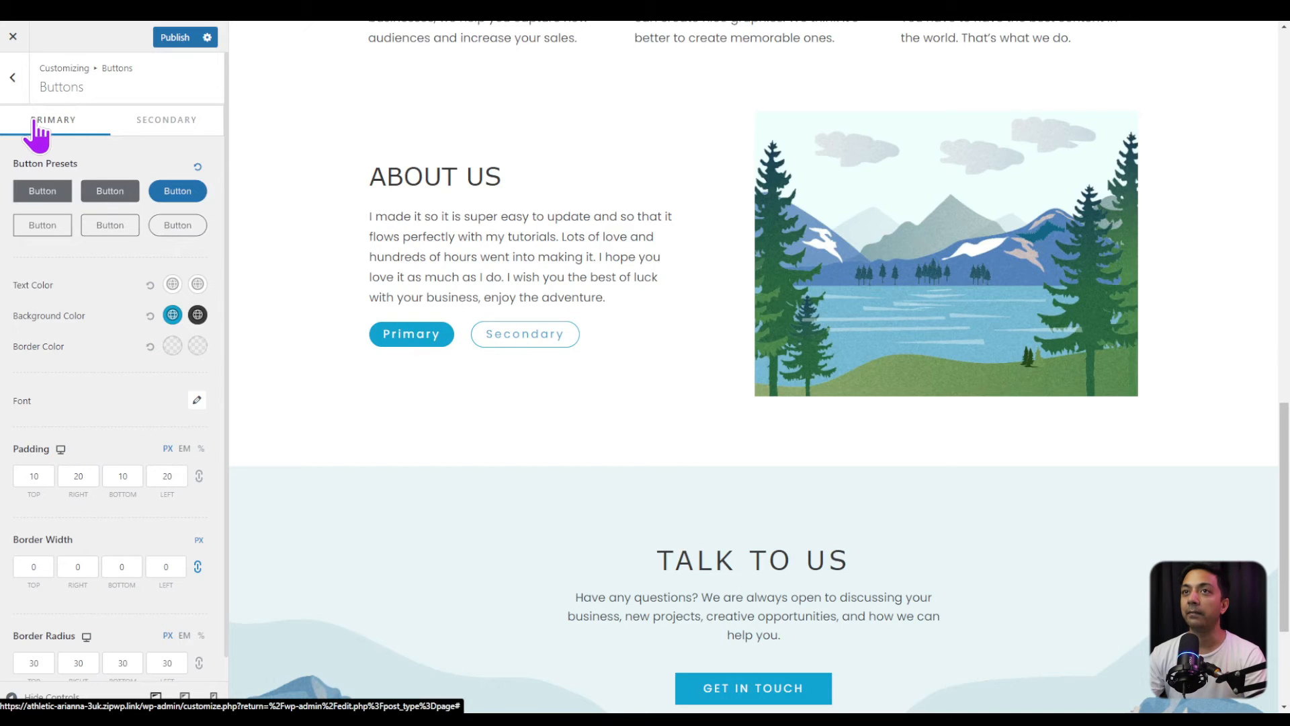
Step: Try several presets on the primary buttons in the Customizer and return to the fully rounded filled preset
{"action": "left_click", "coordinate": [102, 193]}
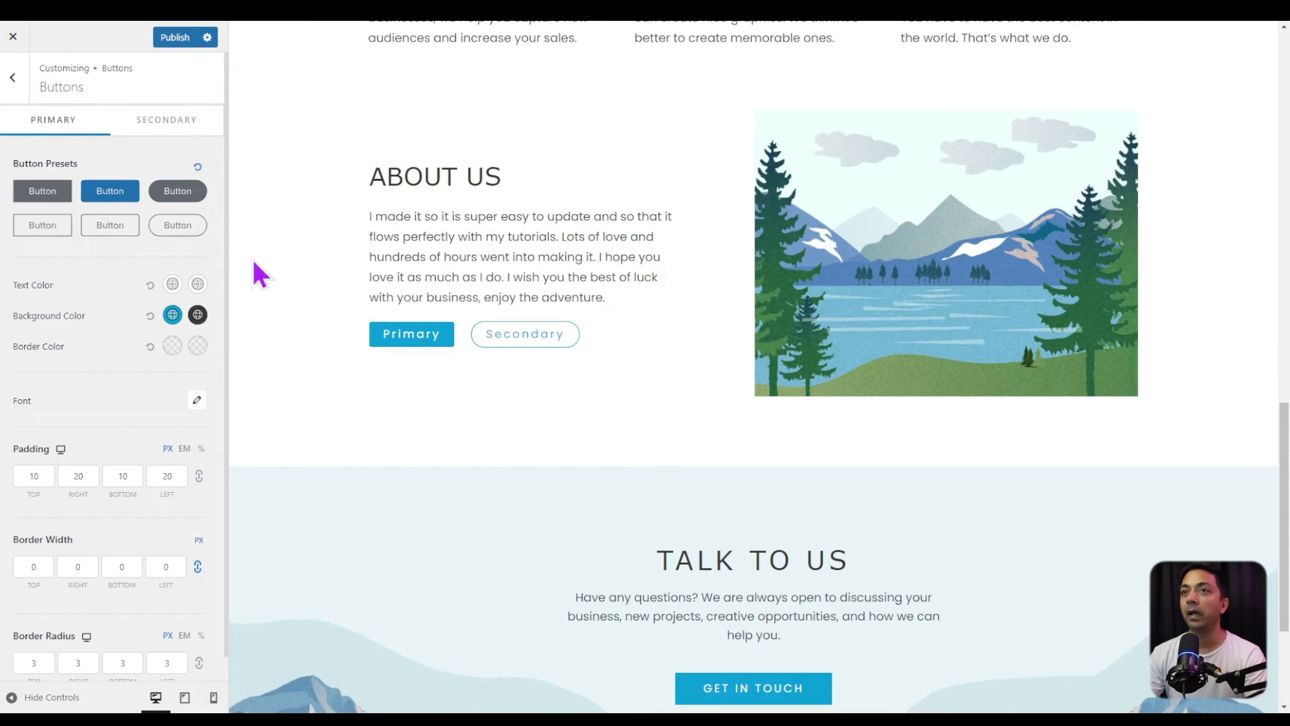
{"action": "left_click", "coordinate": [48, 195]}
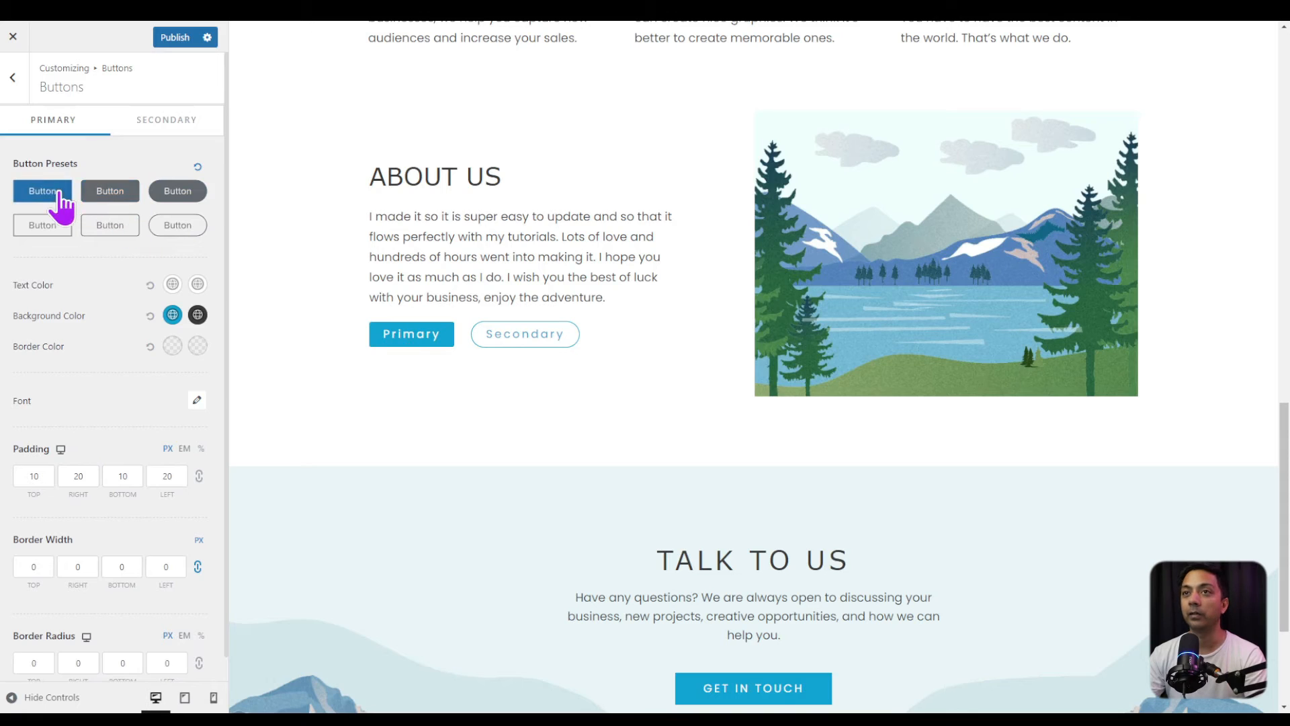
{"action": "left_click", "coordinate": [177, 193]}
{"action": "left_click", "coordinate": [113, 227]}
{"action": "left_click", "coordinate": [168, 195]}
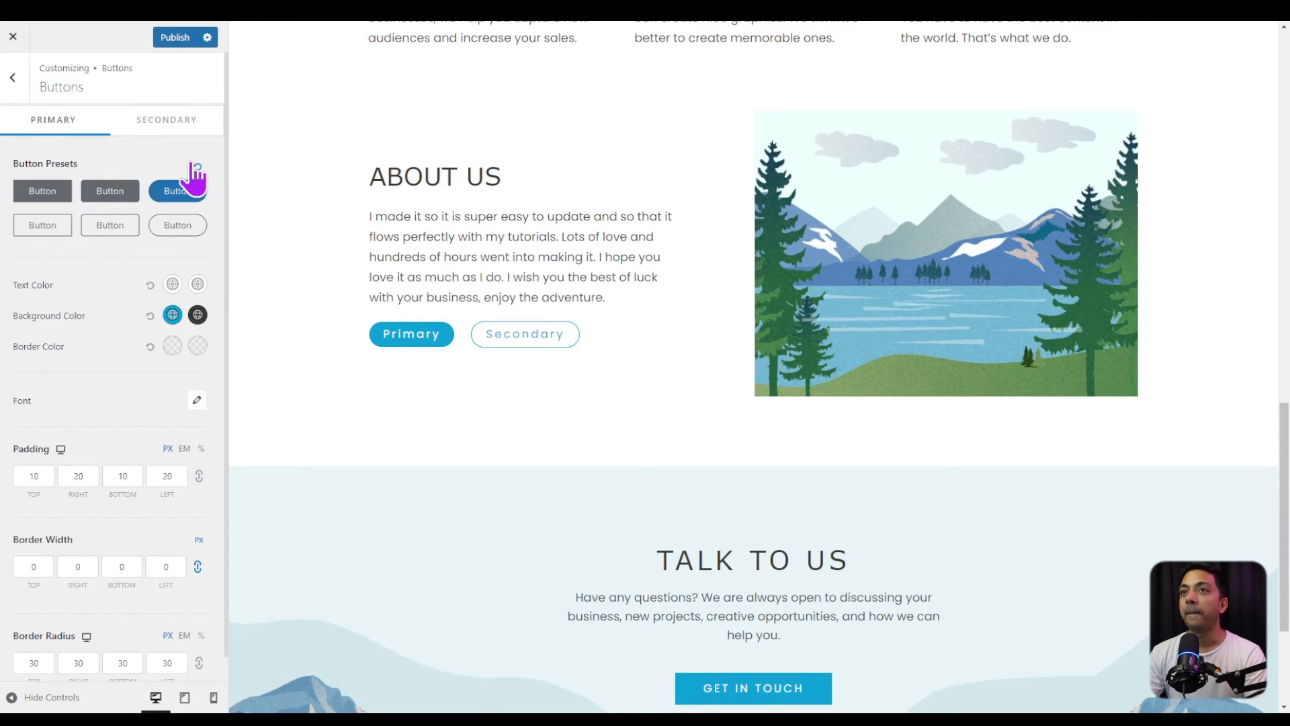
Step: Give the secondary buttons the slightly rounded filled preset with background color #424242 and text color #FFFFFF
{"action": "left_click", "coordinate": [169, 129]}
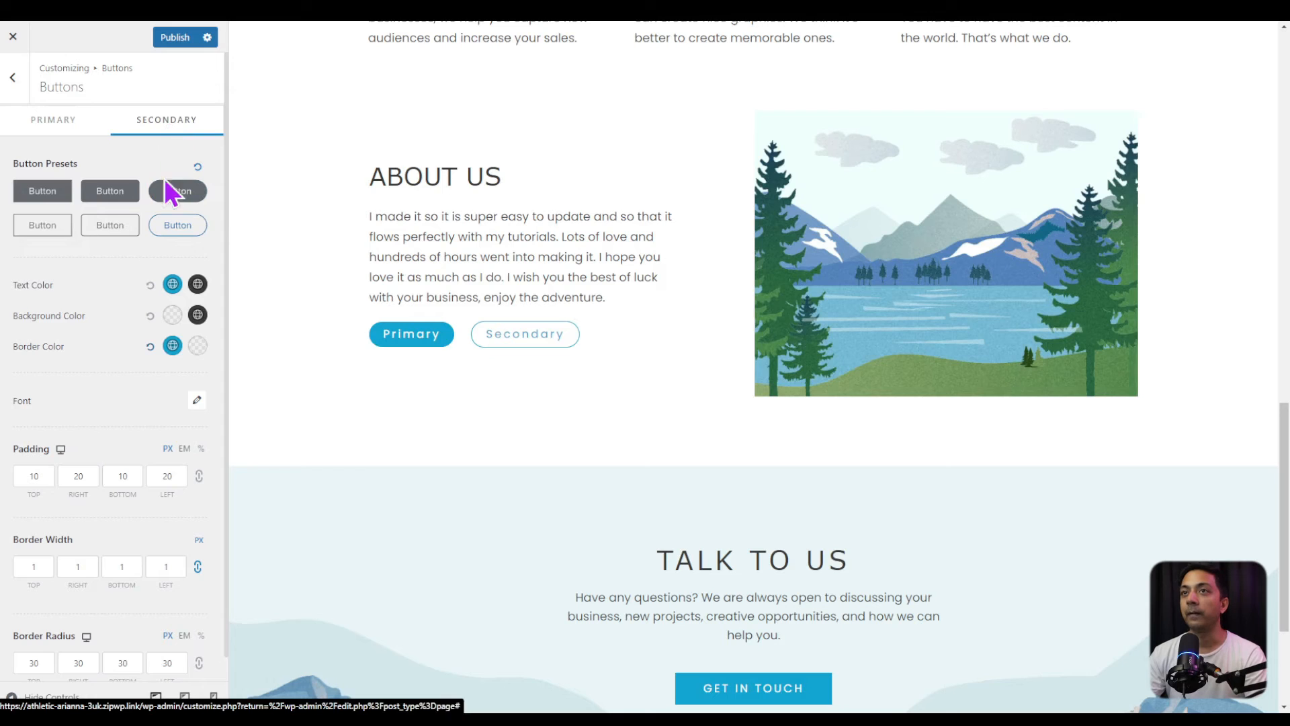
{"action": "left_click", "coordinate": [103, 193]}
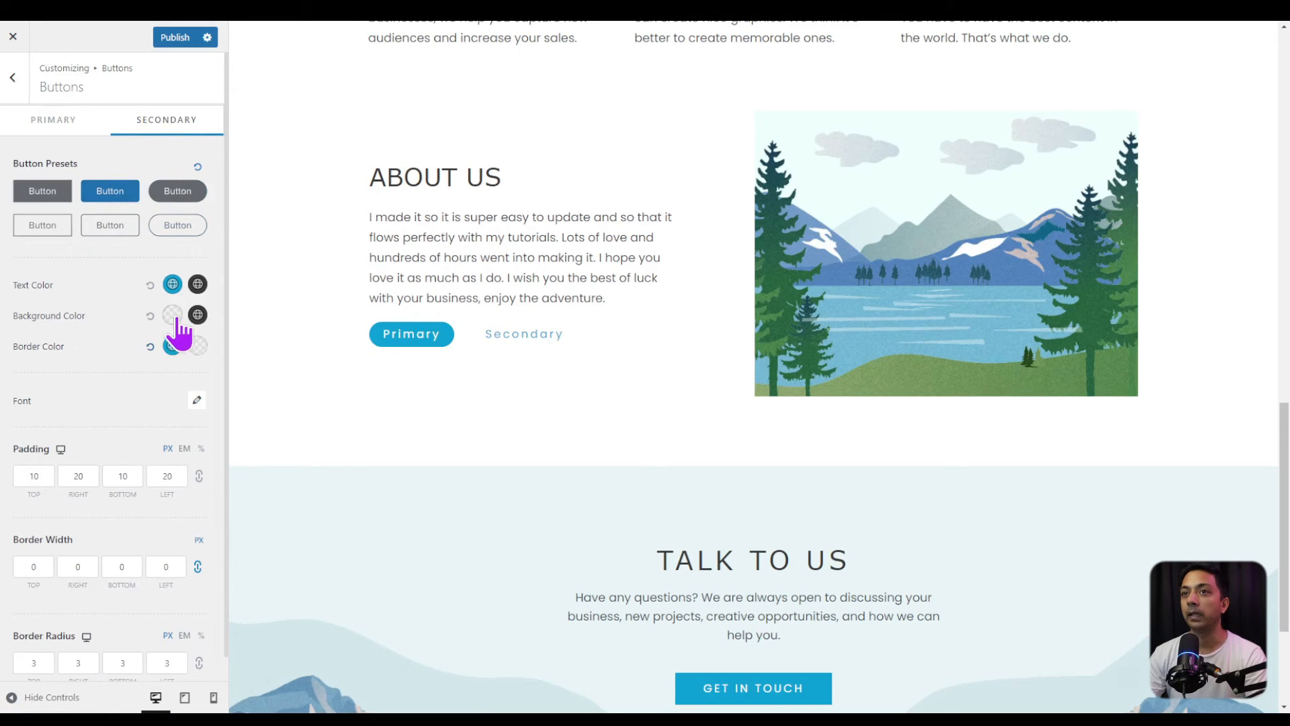
{"action": "left_click", "coordinate": [172, 314]}
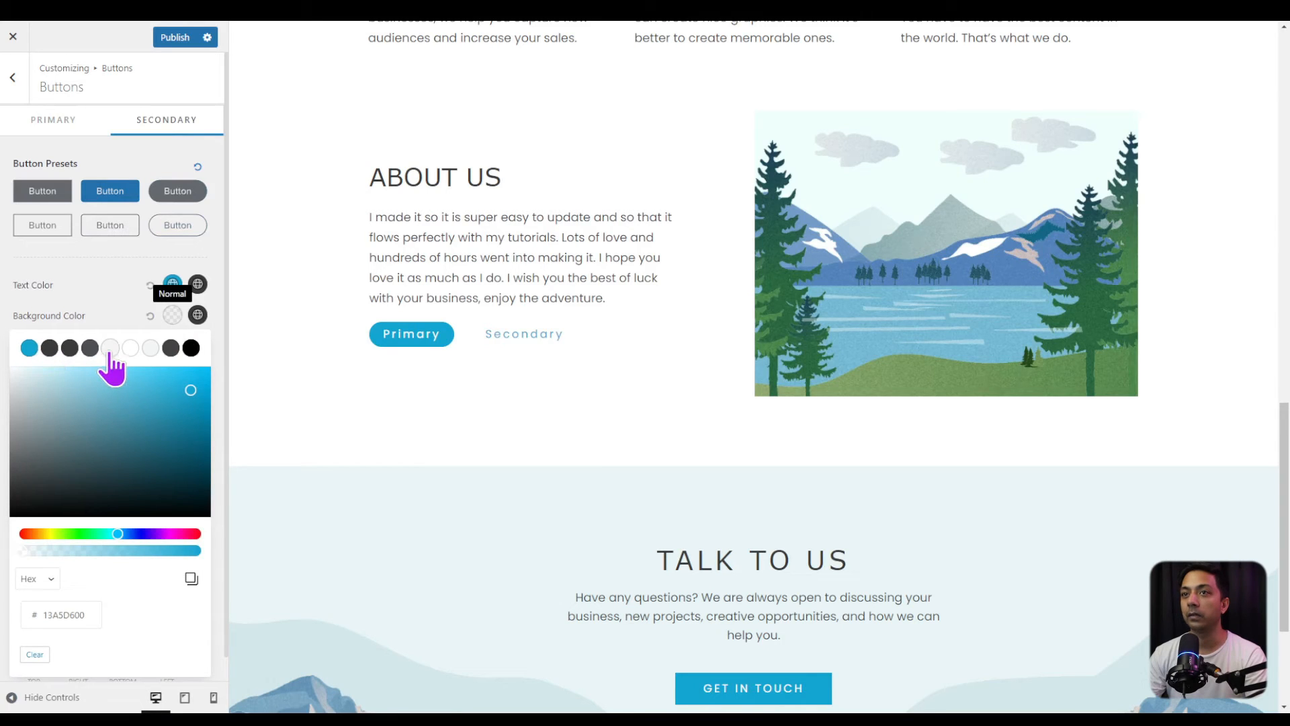
{"action": "left_click", "coordinate": [171, 348]}
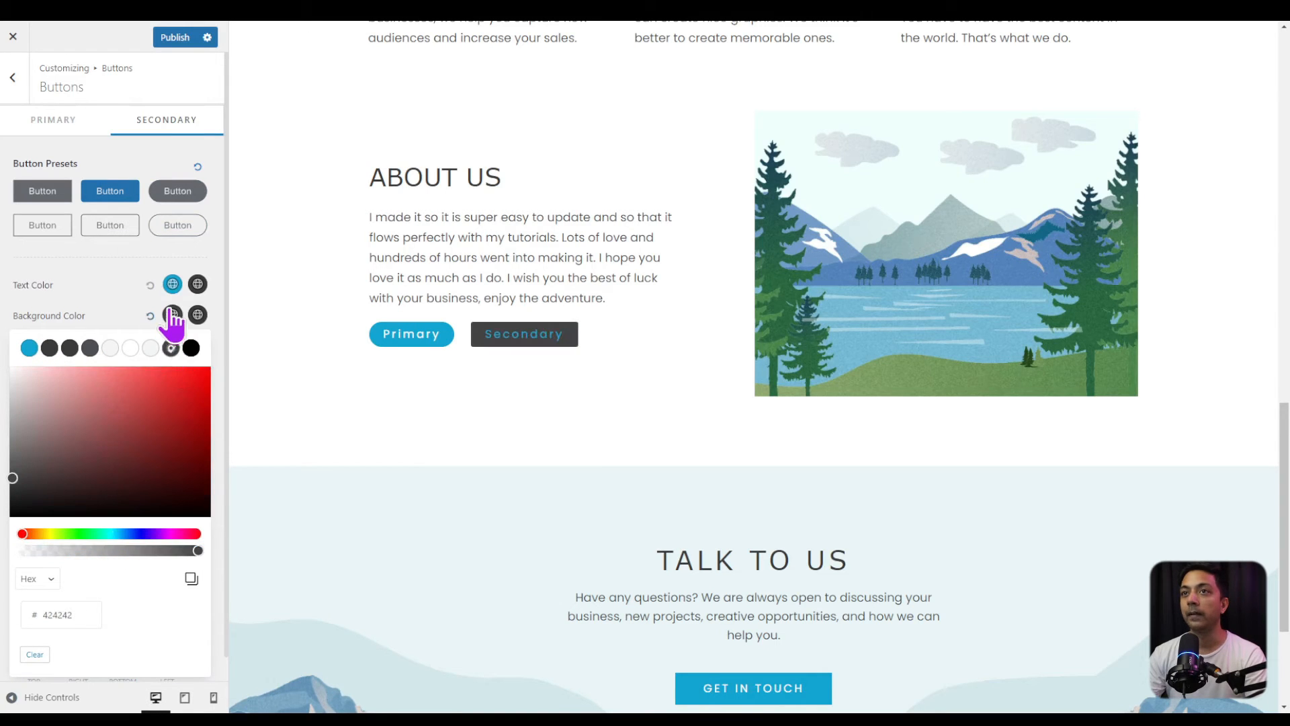
{"action": "left_click", "coordinate": [172, 284]}
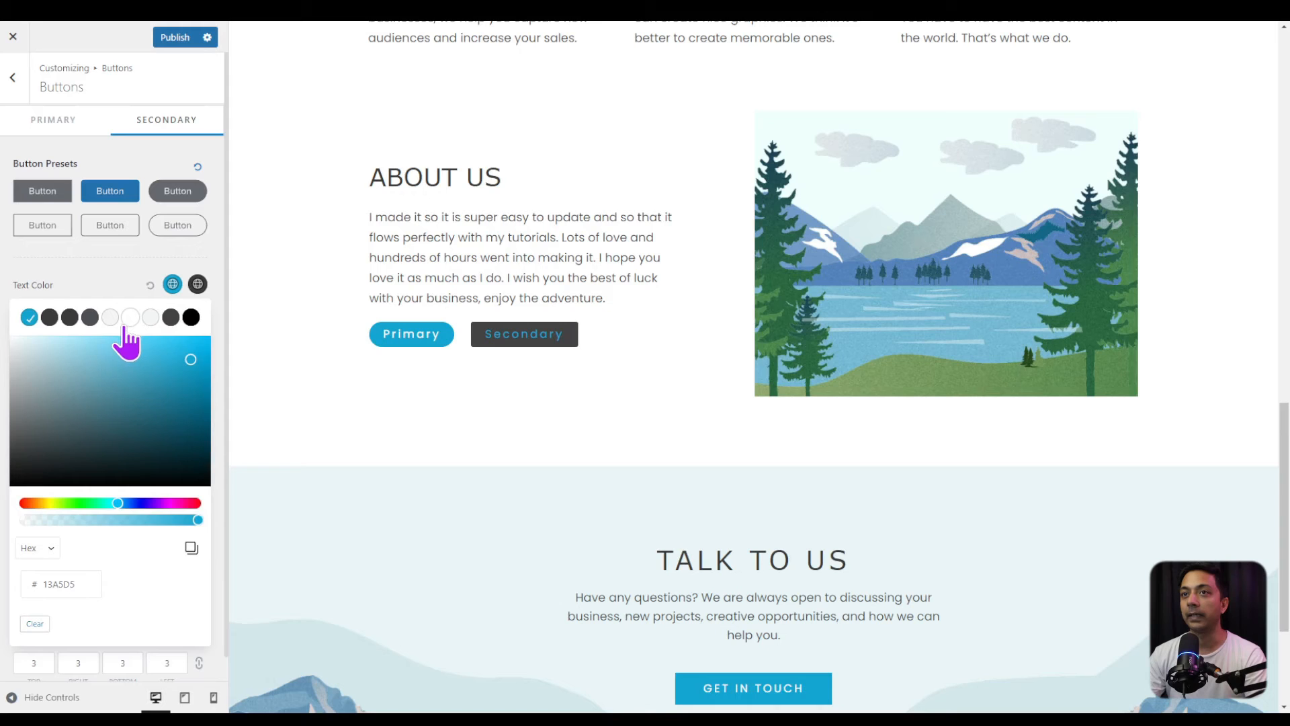
{"action": "left_click", "coordinate": [131, 325]}
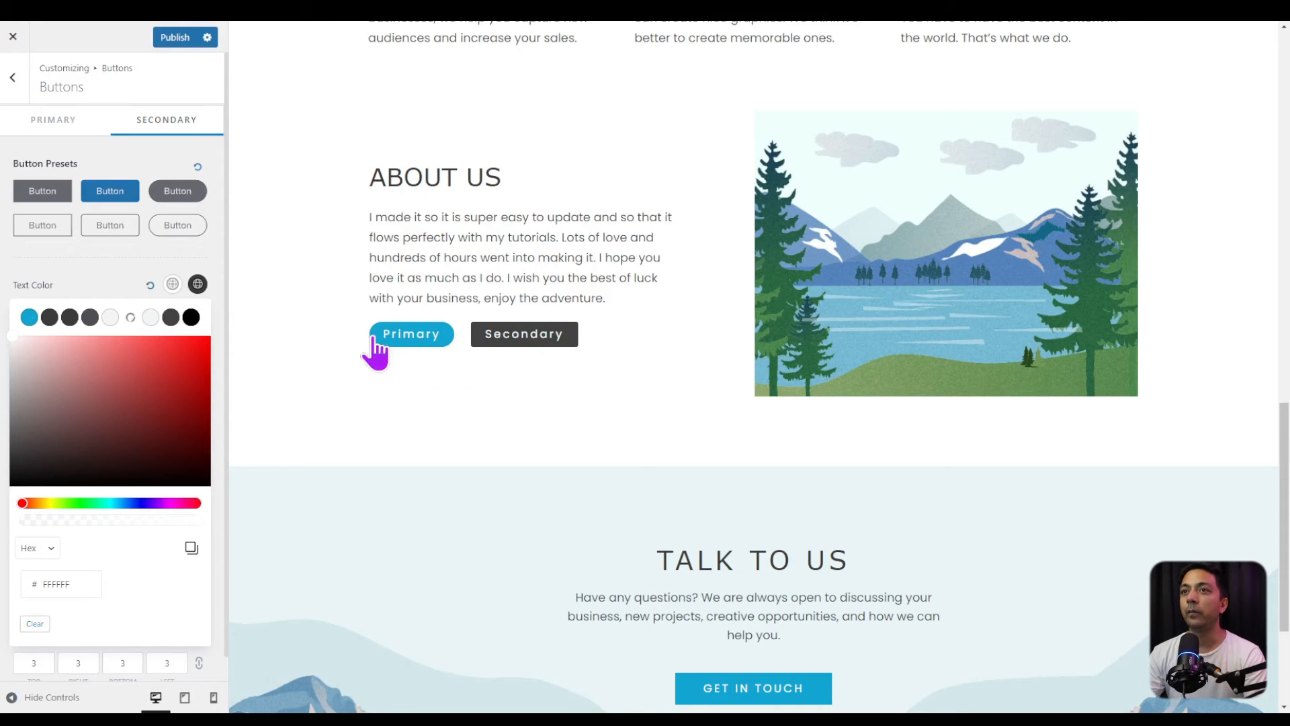
Step: Give the secondary buttons the fully rounded outline preset with text color #13A5D5
{"action": "left_click", "coordinate": [163, 228]}
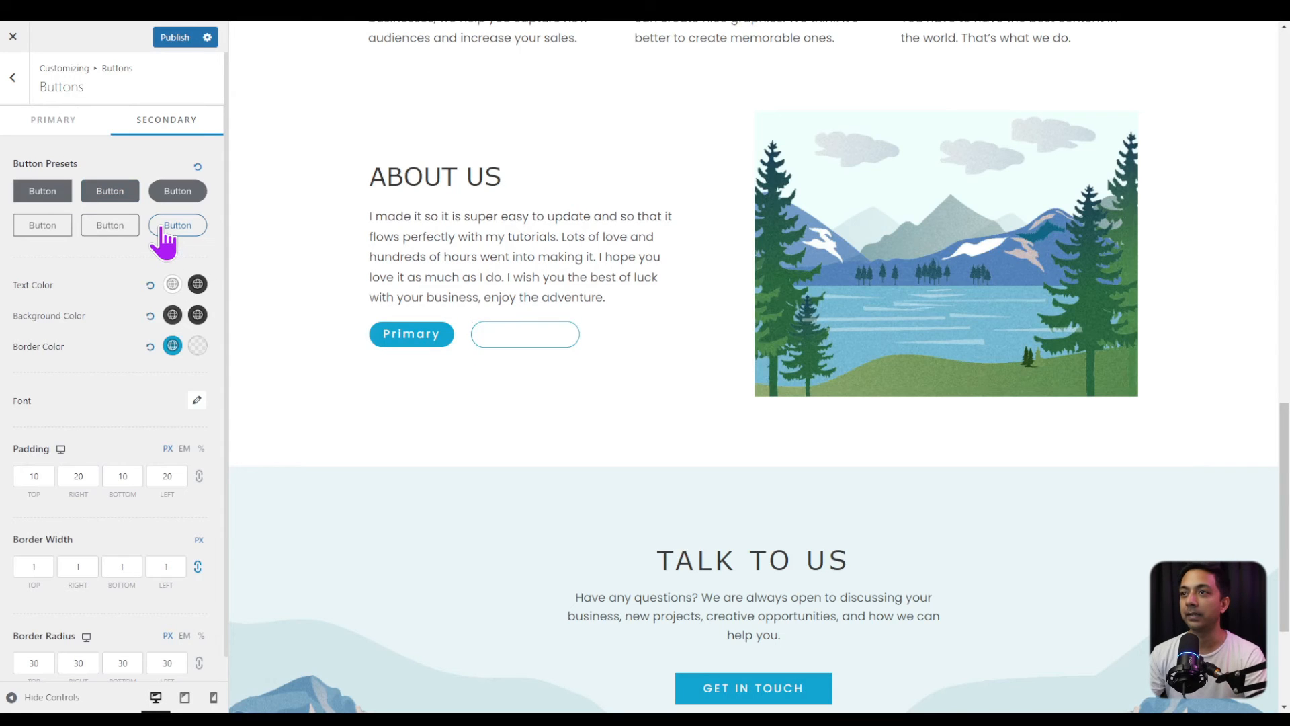
{"action": "left_click", "coordinate": [173, 284]}
{"action": "left_click", "coordinate": [29, 317]}
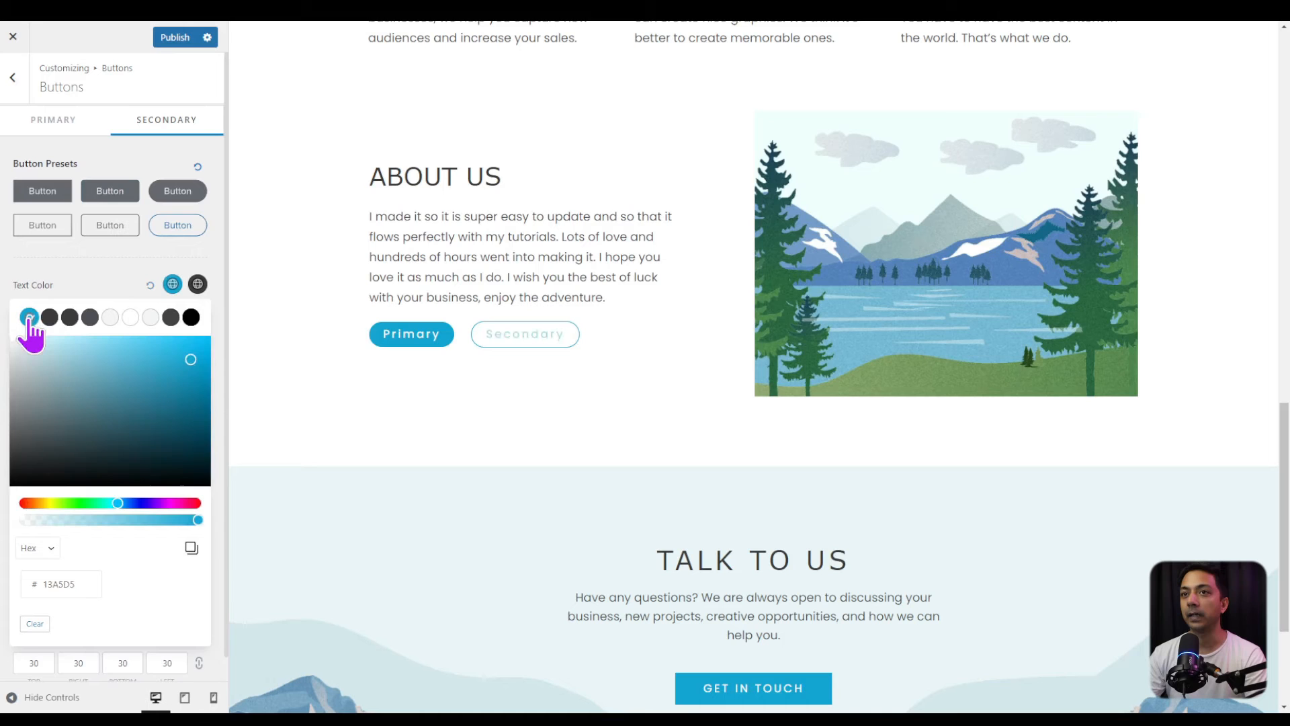
{"action": "left_click", "coordinate": [115, 254]}
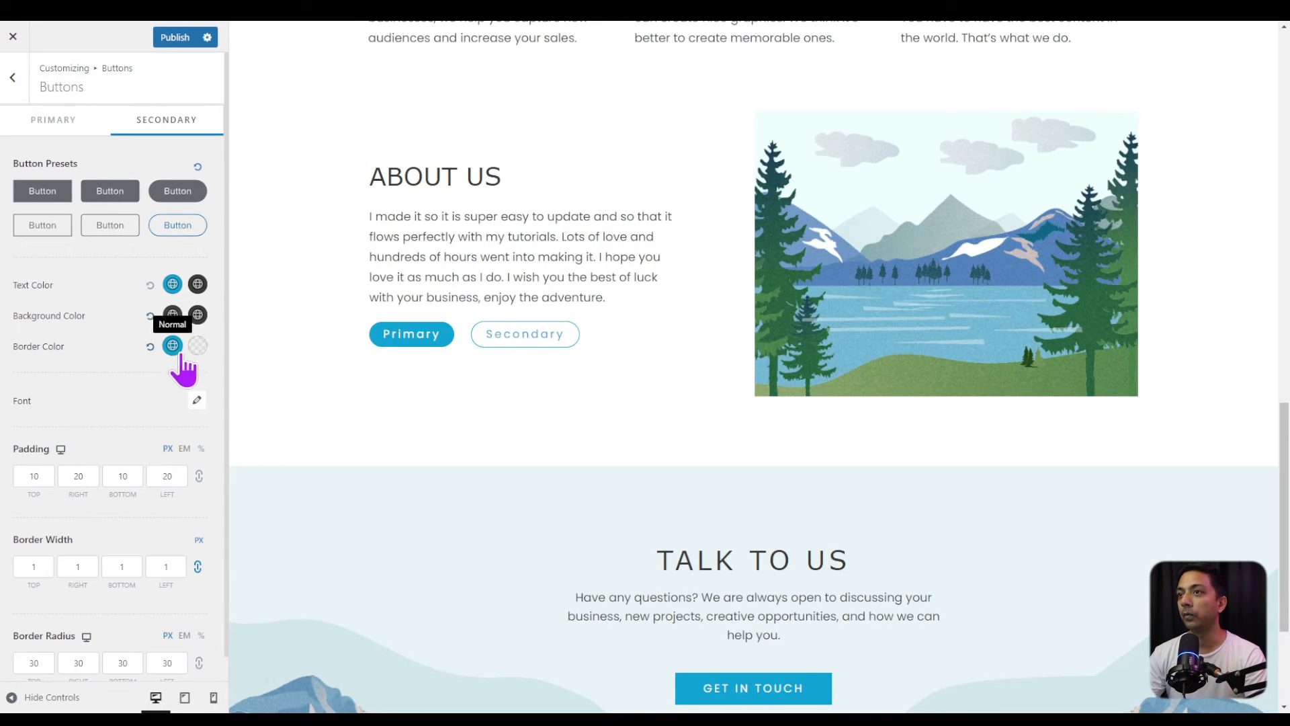
Step: Set the secondary buttons' hover background to white and their hover border to the fourth palette color, dark gray
{"action": "left_click", "coordinate": [198, 315]}
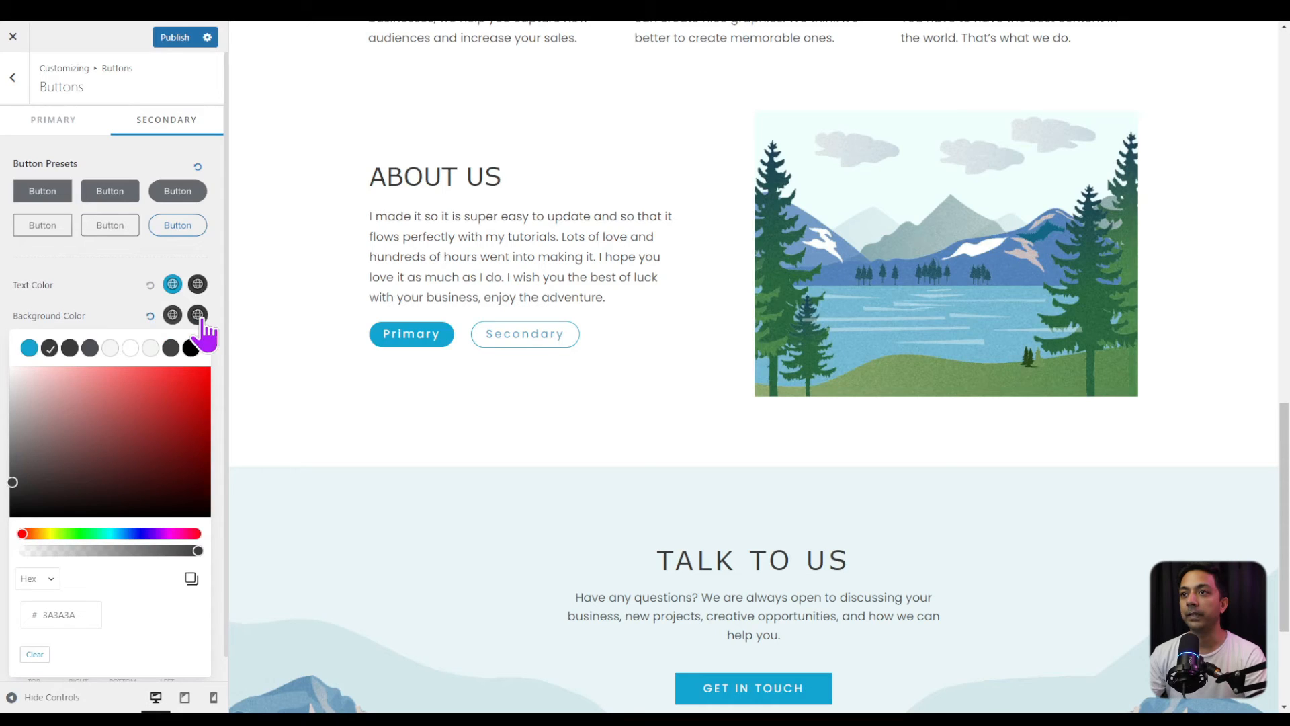
{"action": "left_click", "coordinate": [130, 348]}
{"action": "left_click", "coordinate": [118, 305]}
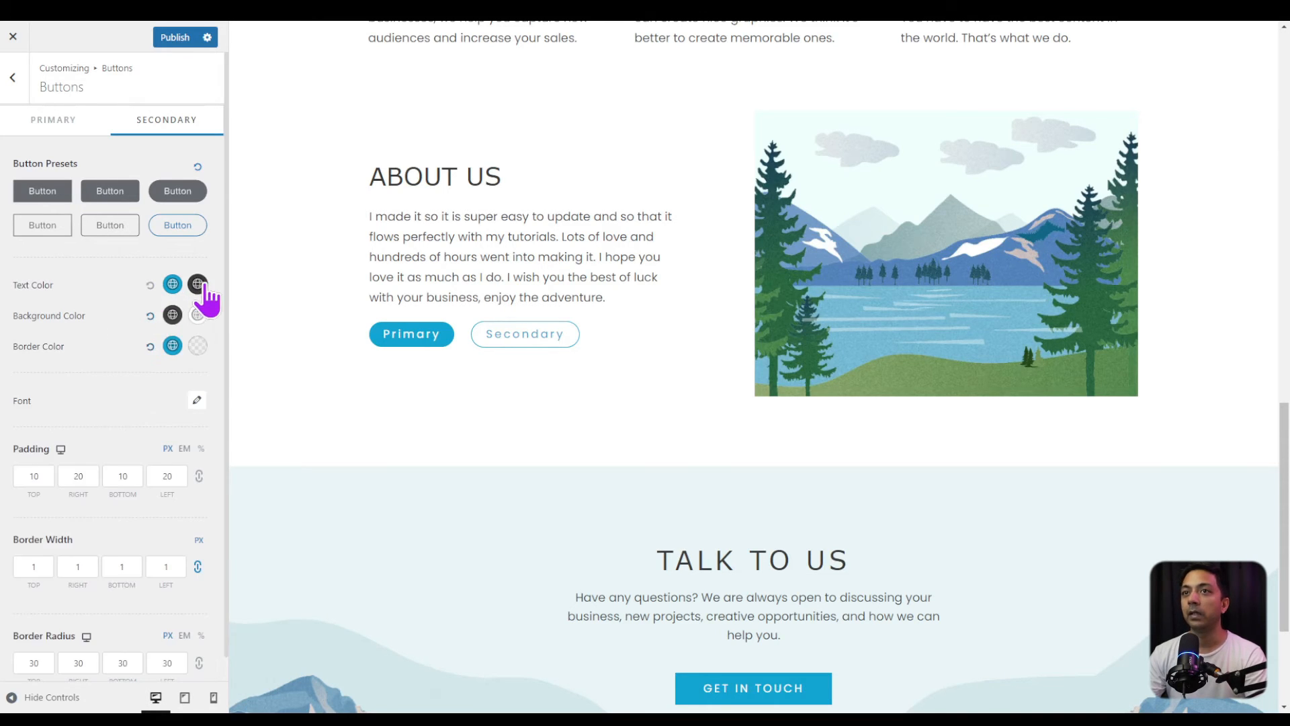
{"action": "left_click", "coordinate": [198, 284]}
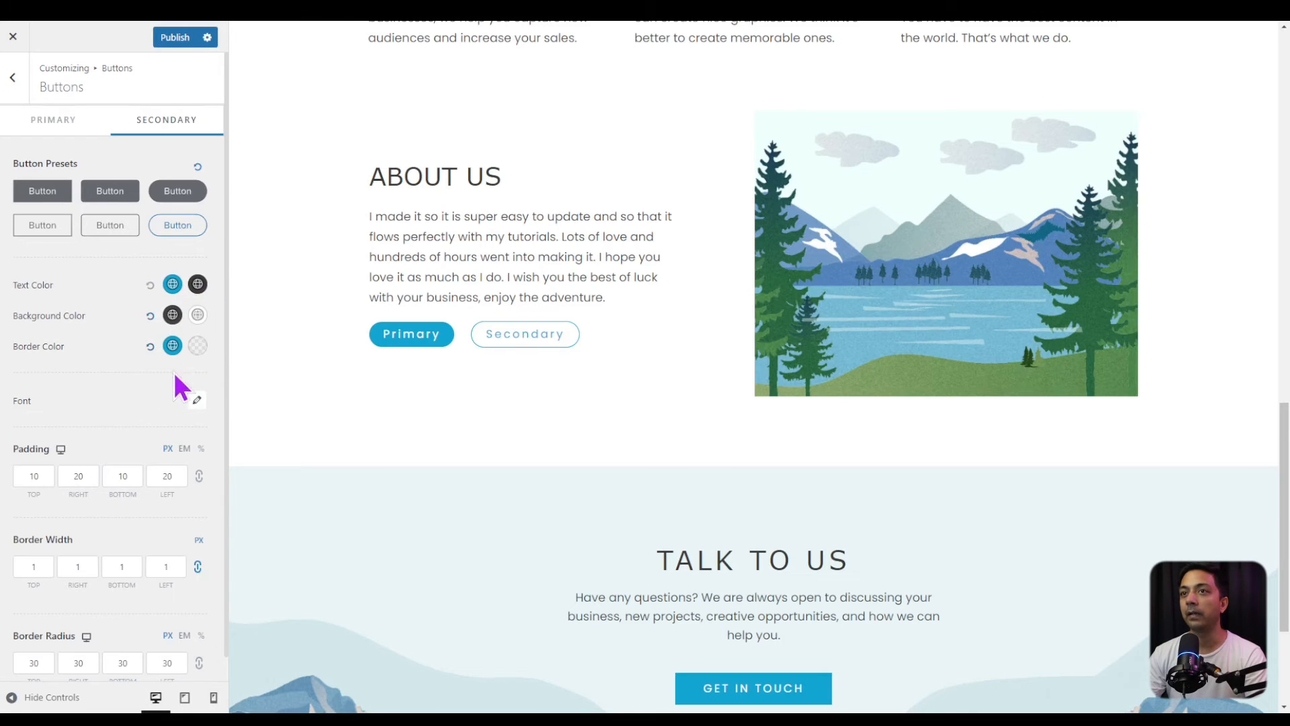
{"action": "left_click", "coordinate": [197, 345]}
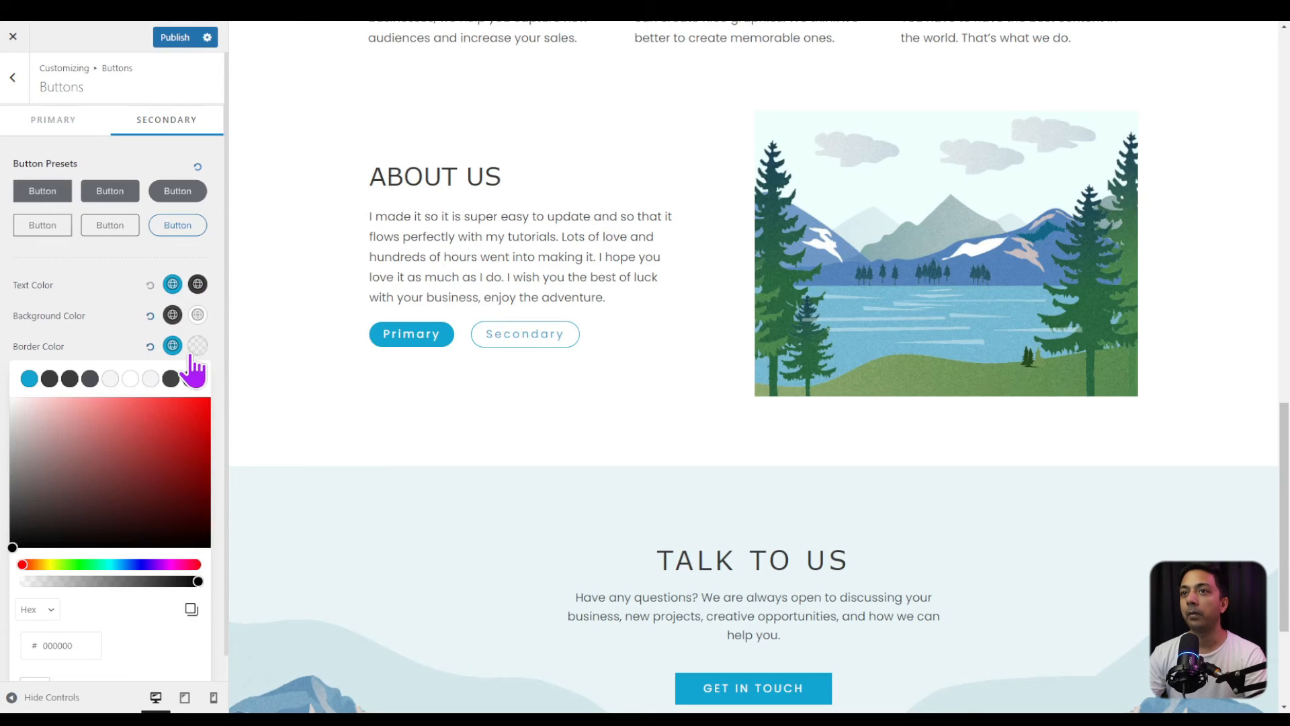
{"action": "left_click", "coordinate": [89, 379]}
{"action": "left_click", "coordinate": [92, 344]}
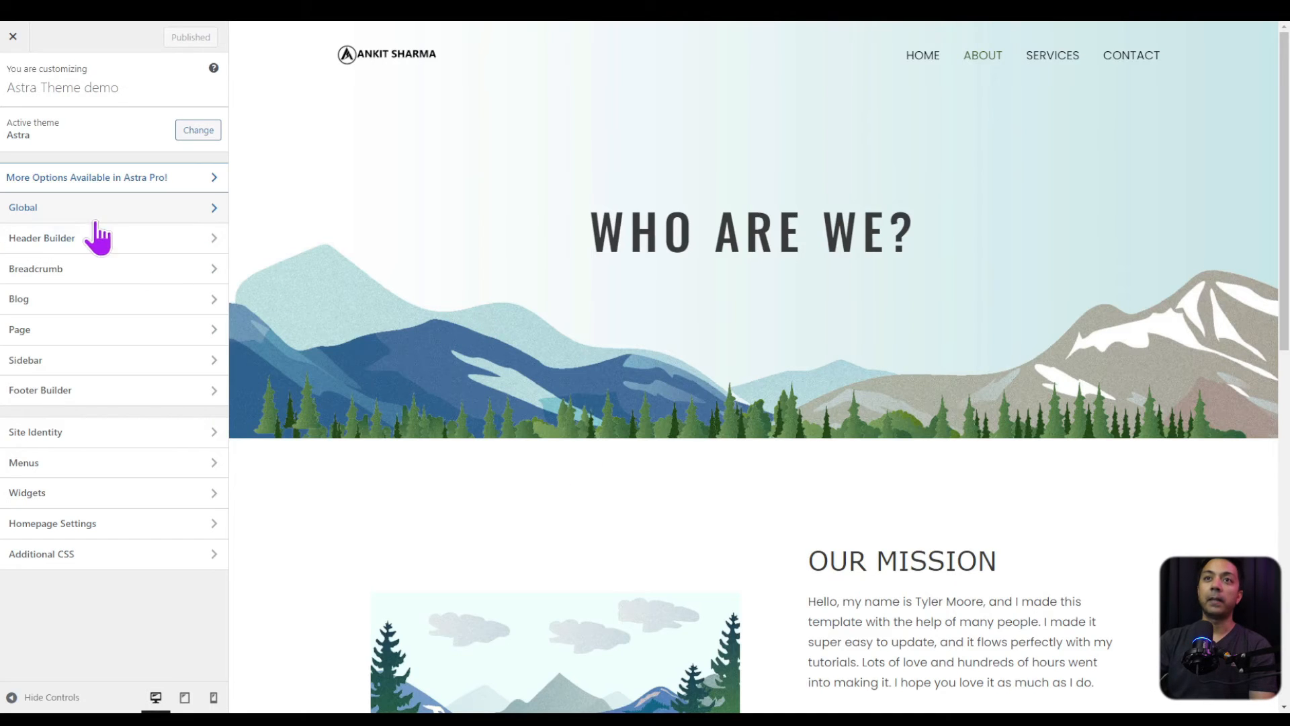
Step: Enable Scroll to Top in the global settings and test its button at the end of the home page
{"action": "left_click", "coordinate": [46, 213]}
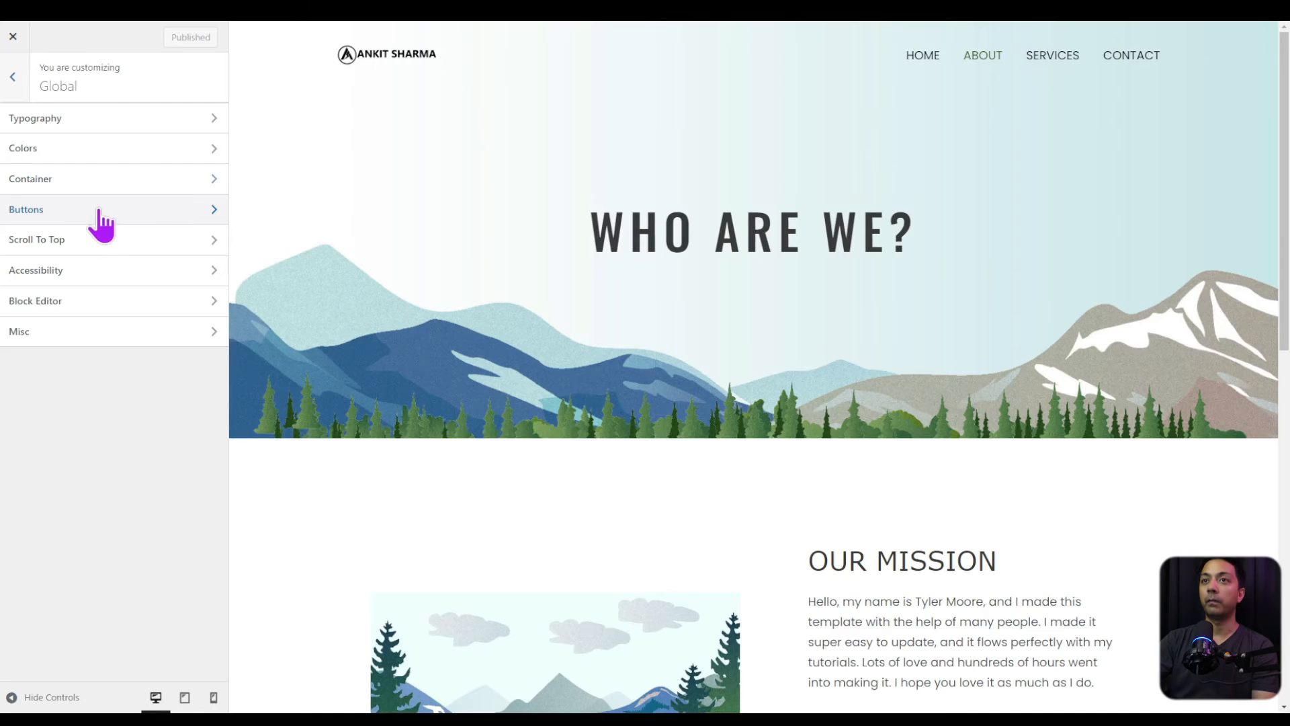
{"action": "left_click", "coordinate": [60, 240]}
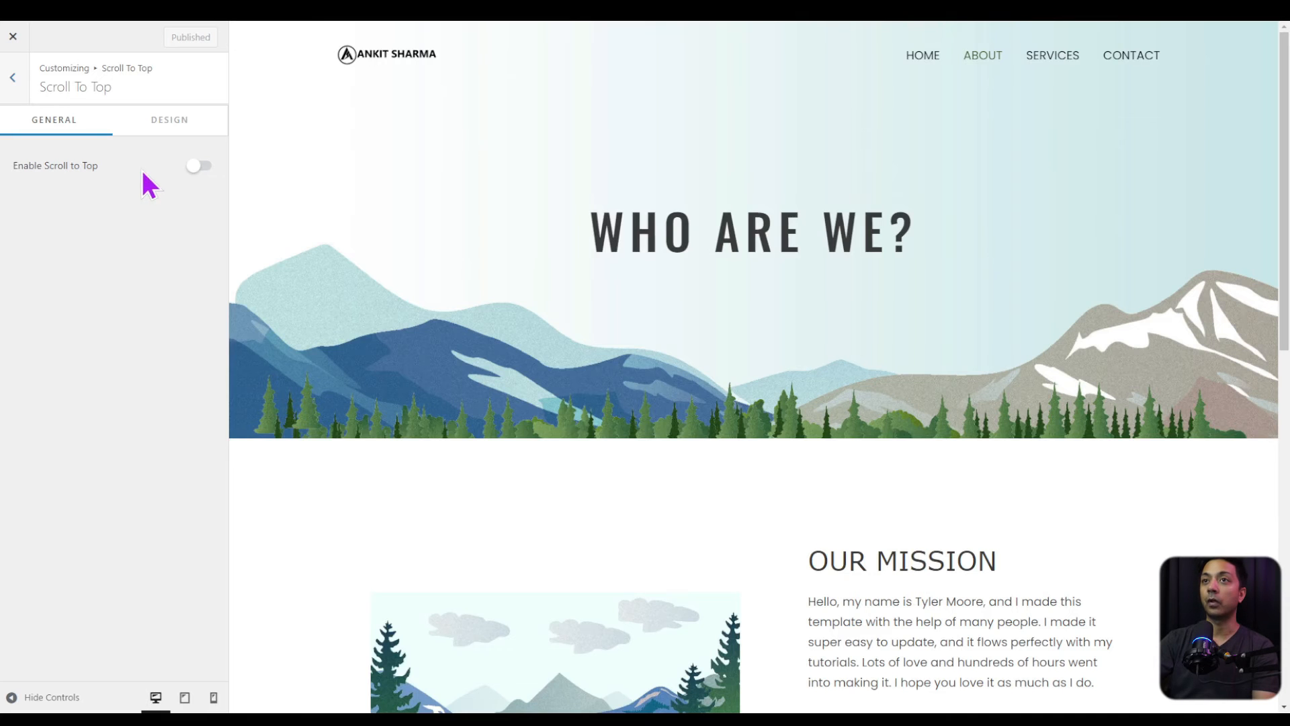
{"action": "left_click", "coordinate": [199, 166]}
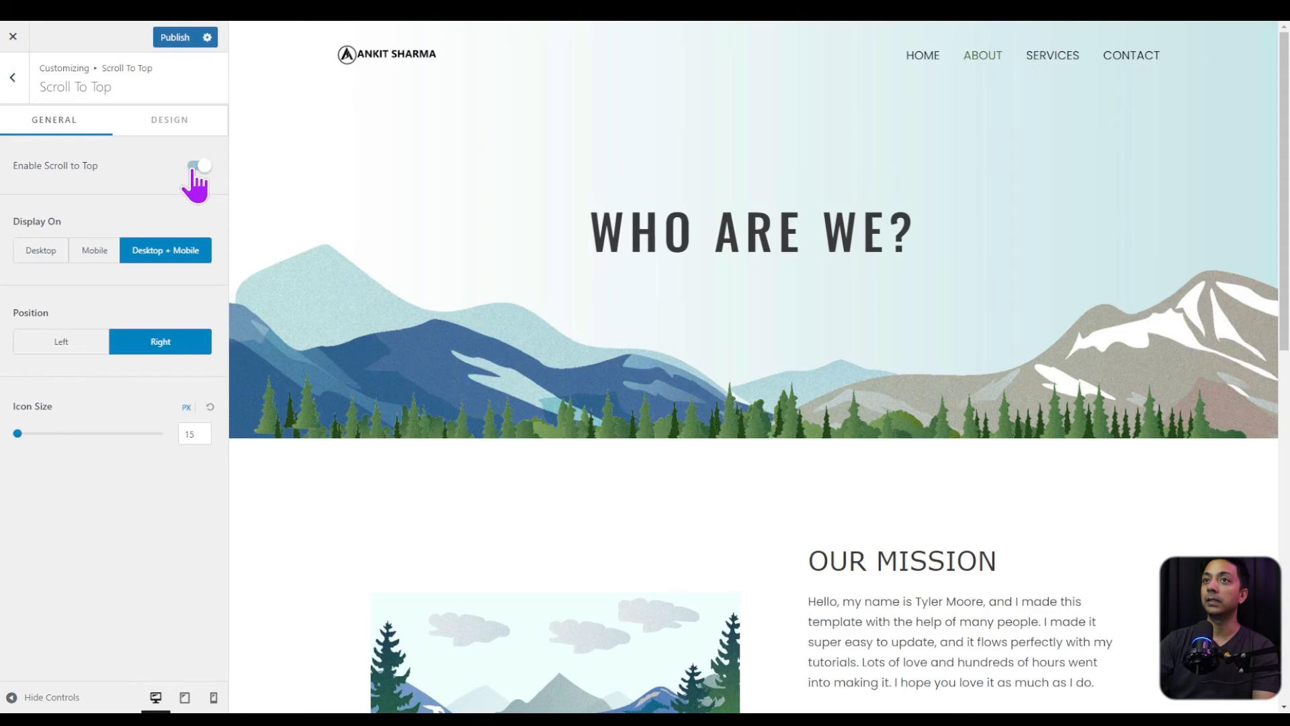
{"action": "scroll", "coordinate": [1279, 138], "scroll_direction": "down", "scroll_amount": 5}
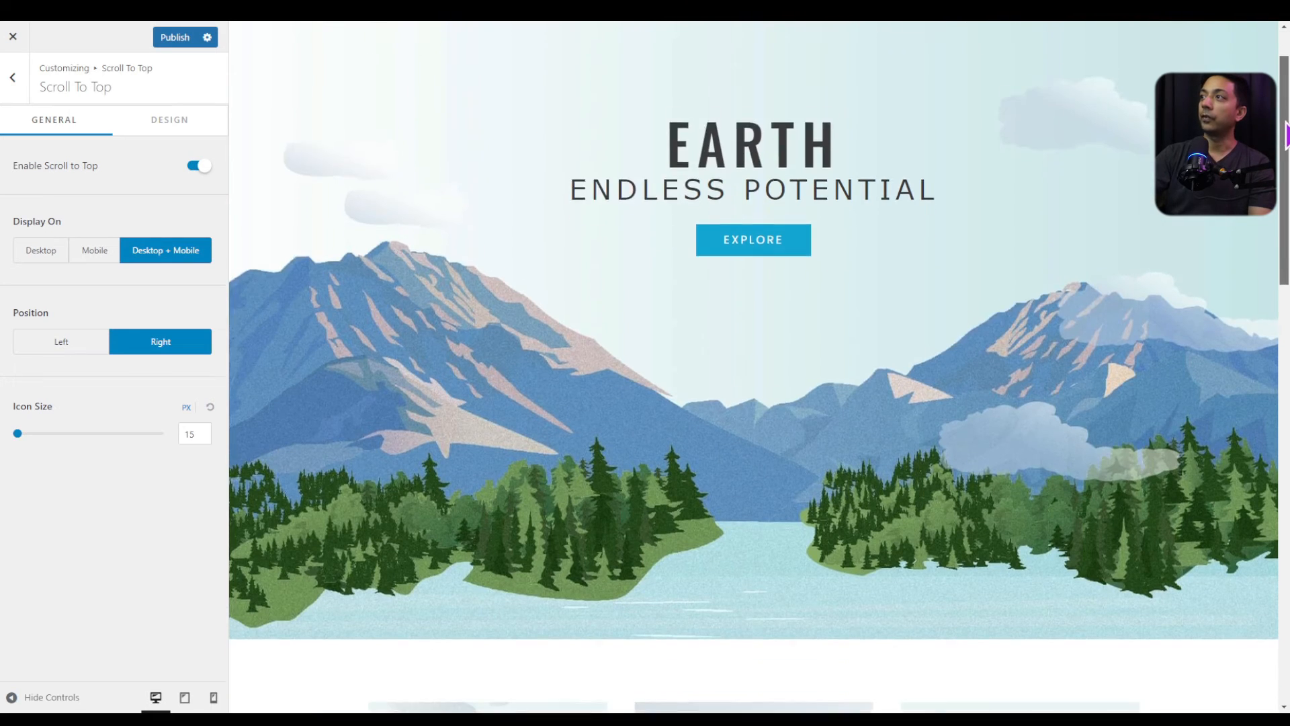
{"action": "scroll", "coordinate": [753, 366], "scroll_direction": "down", "scroll_amount": 6}
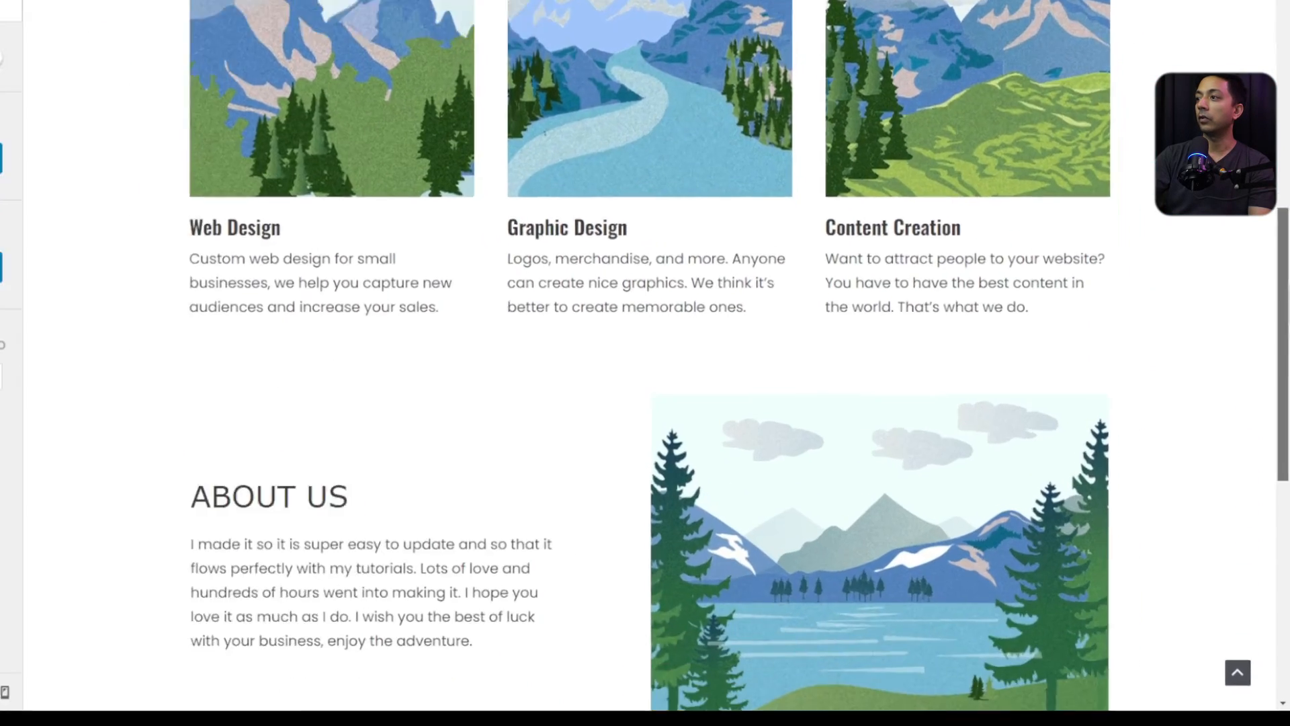
{"action": "scroll", "coordinate": [645, 362], "scroll_direction": "down", "scroll_amount": 8}
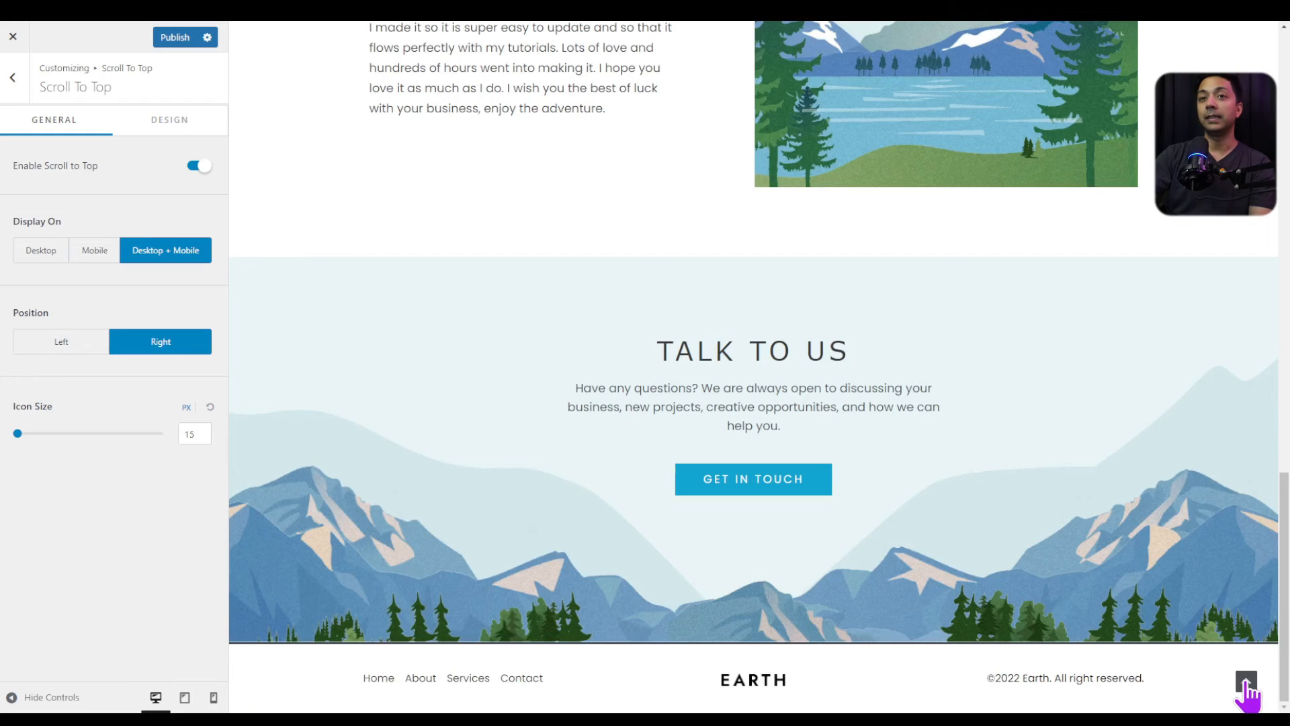
{"action": "left_click", "coordinate": [1246, 682]}
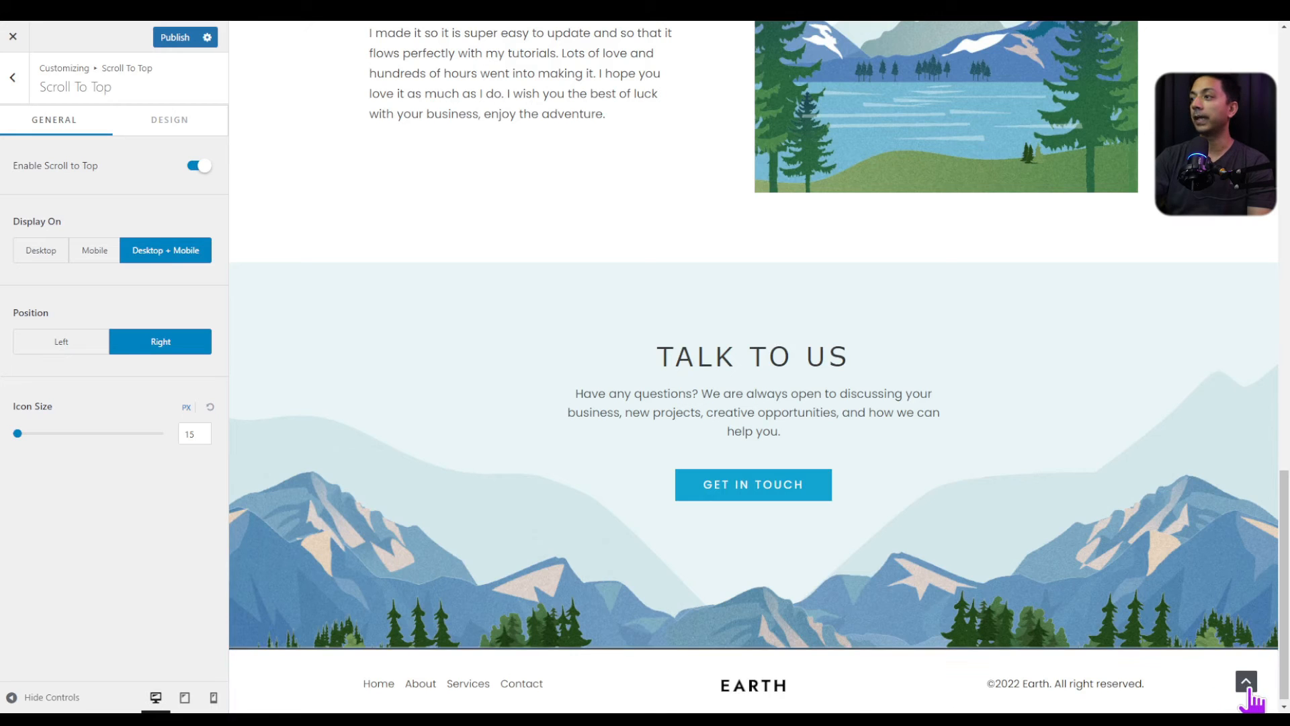
Step: Set the scroll-to-top button's icon color to white and its background color to #13A5D5
{"action": "left_click", "coordinate": [141, 125]}
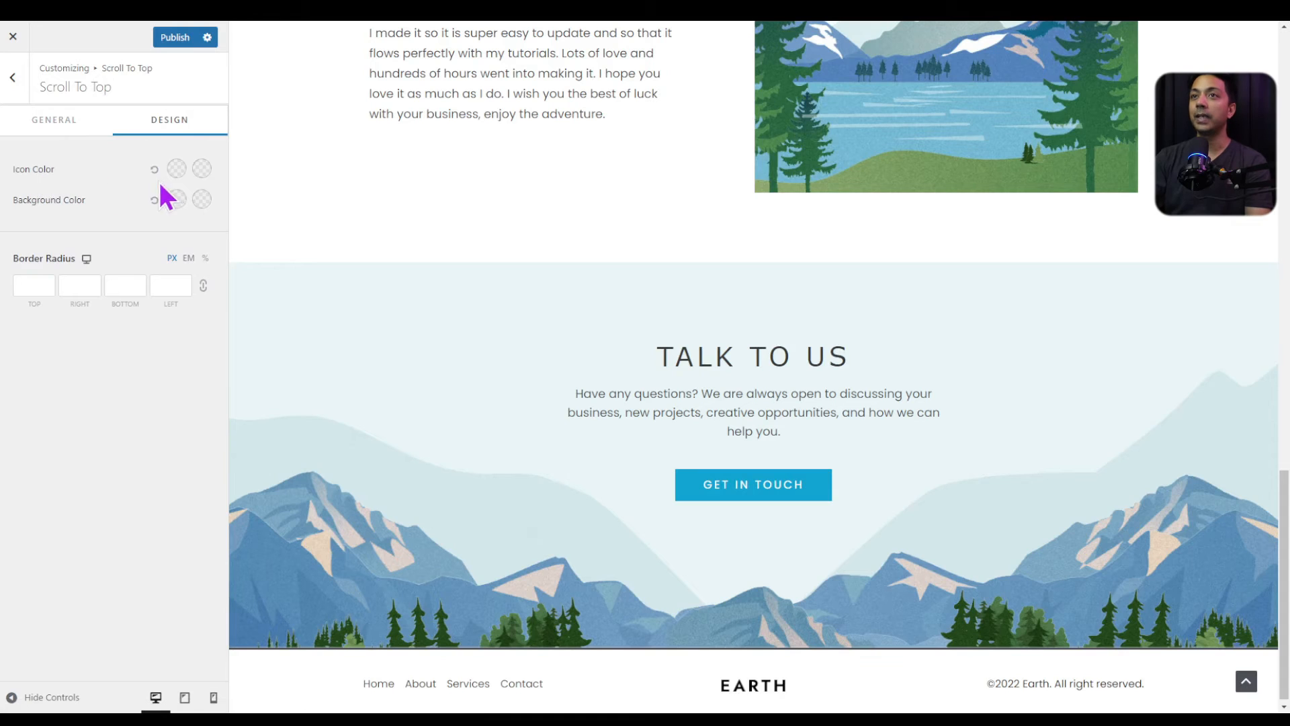
{"action": "left_click", "coordinate": [174, 169]}
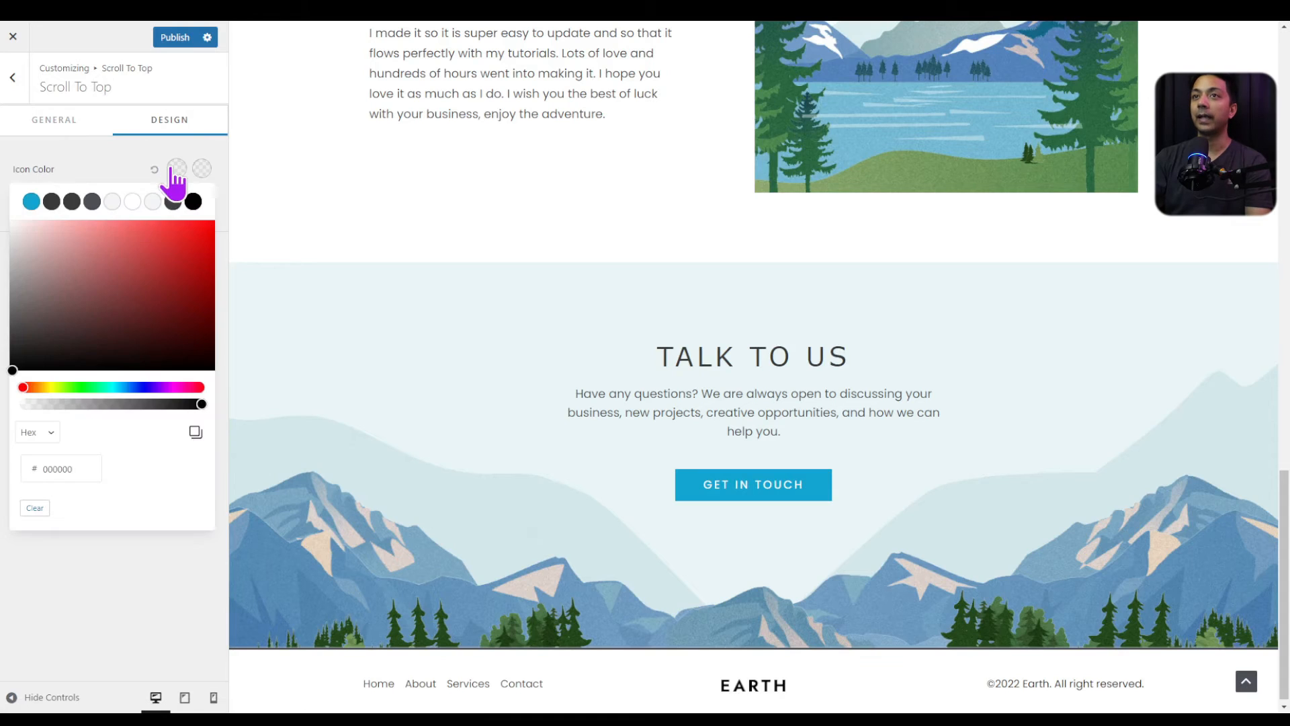
{"action": "left_click", "coordinate": [132, 202]}
{"action": "left_click", "coordinate": [111, 183]}
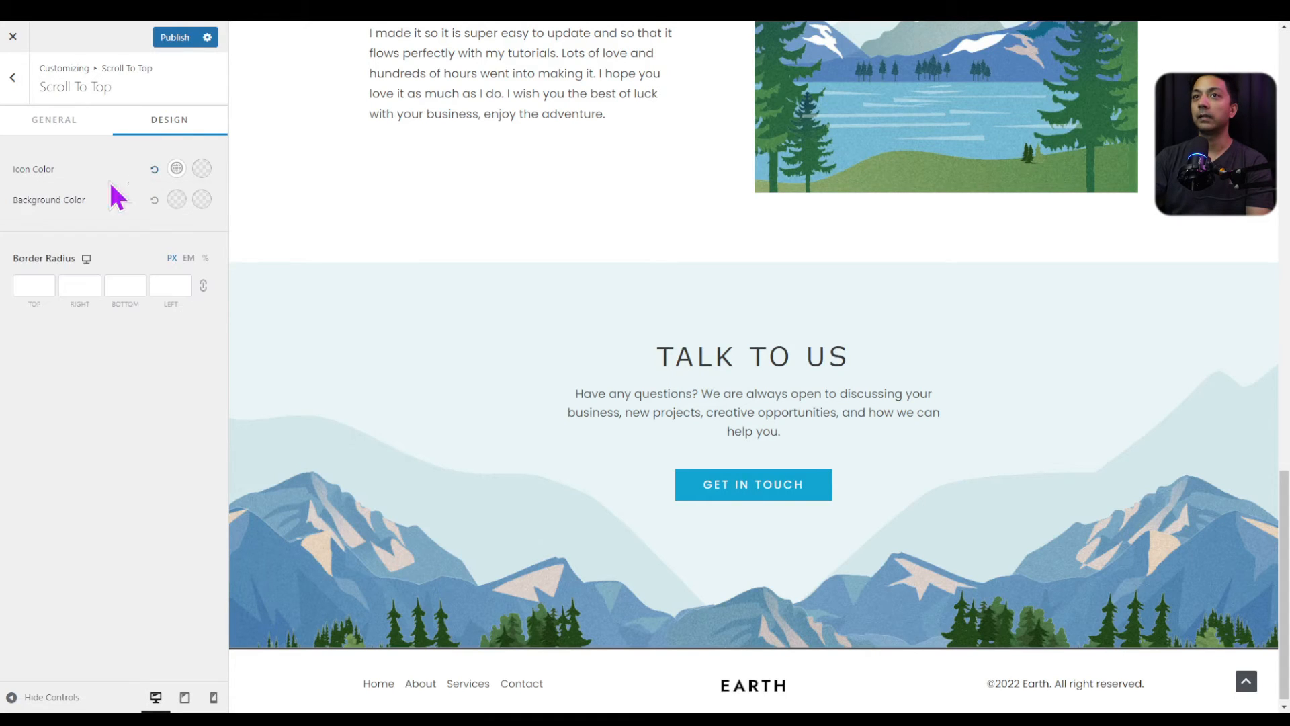
{"action": "left_click", "coordinate": [176, 200]}
{"action": "left_click", "coordinate": [32, 231]}
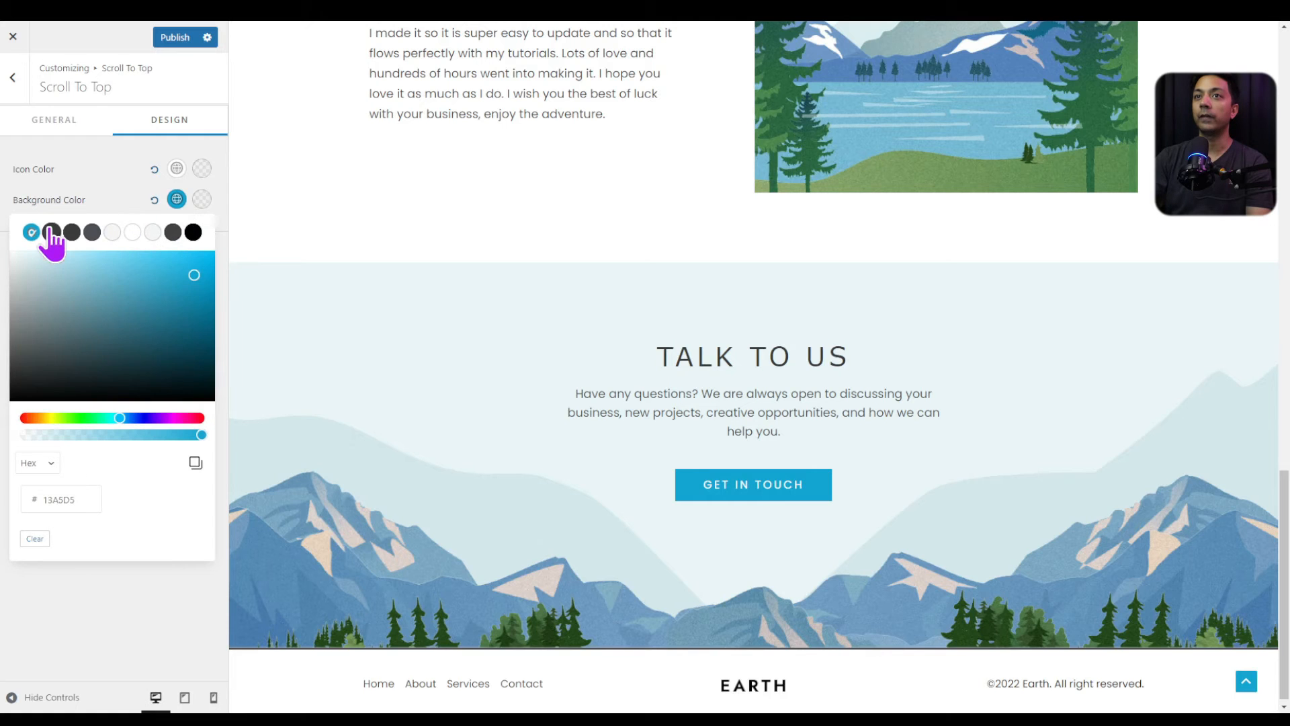
{"action": "left_click", "coordinate": [135, 202]}
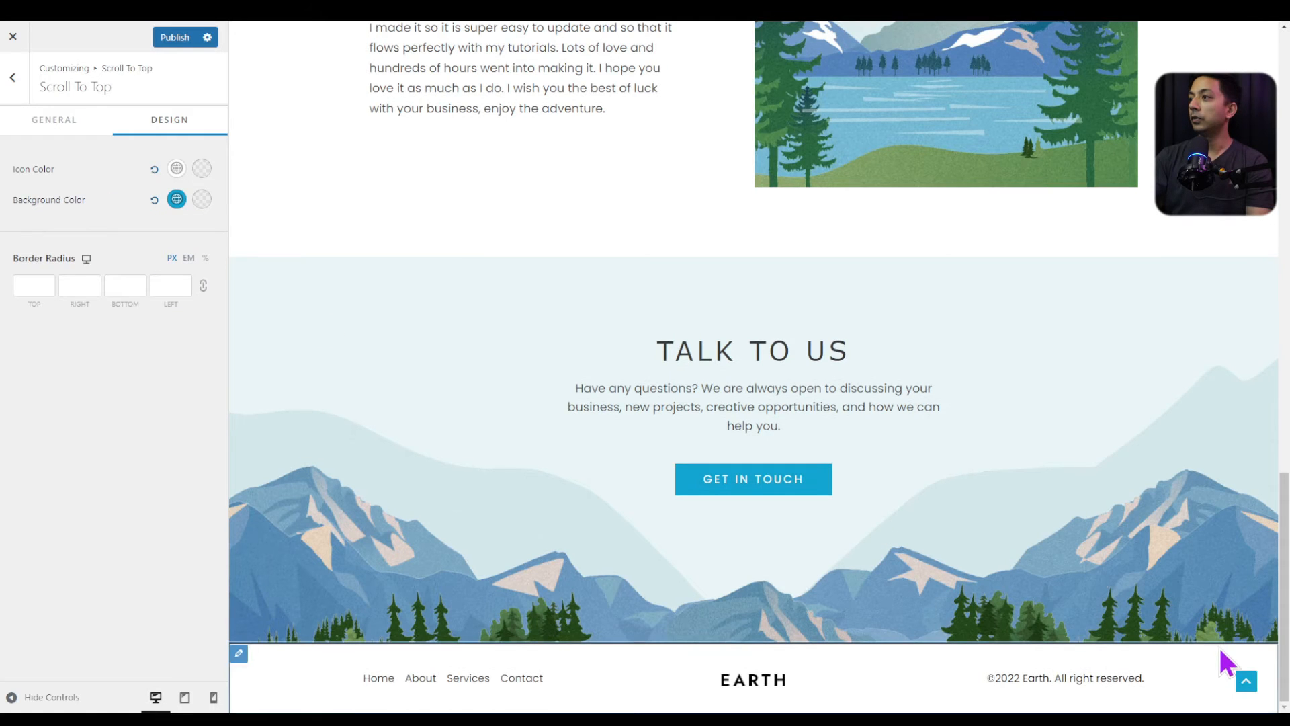
Step: Set the scroll-to-top button's border radius to 10 px on all corners, publish, and return to the main Customizer options
{"action": "scroll", "coordinate": [1175, 616], "scroll_direction": "up", "scroll_amount": 6}
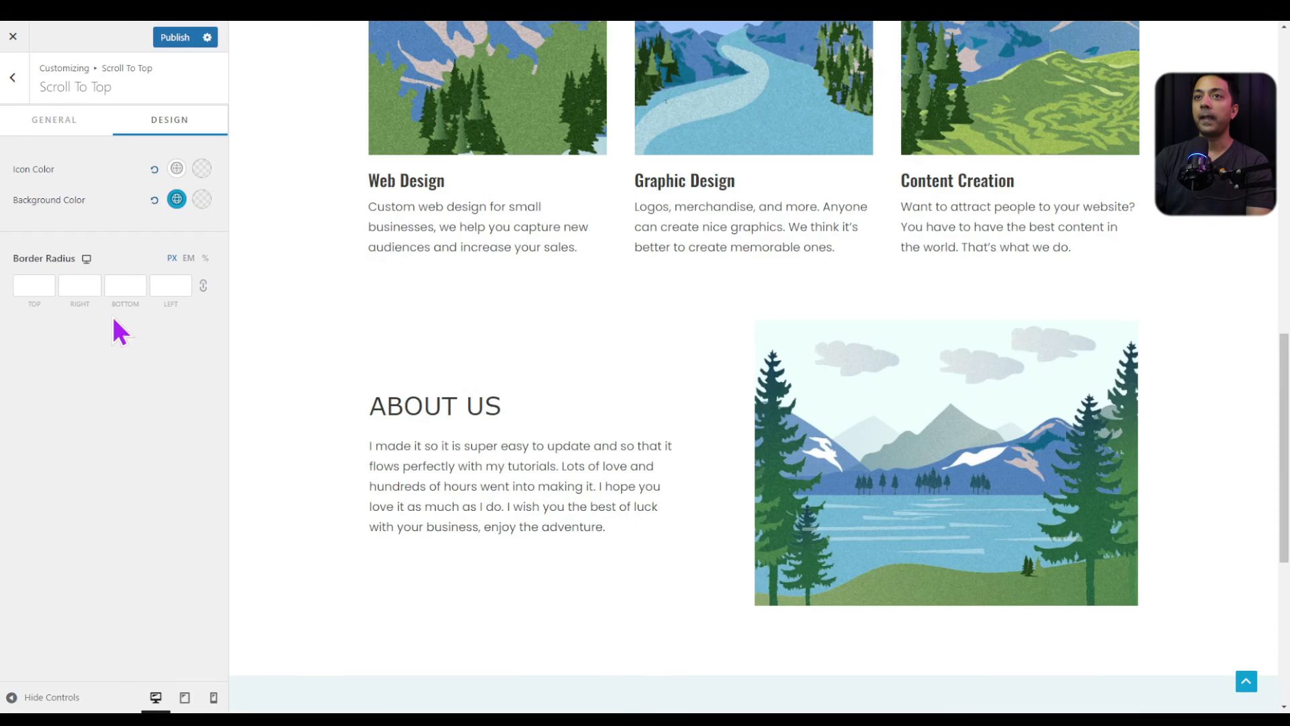
{"action": "left_click", "coordinate": [34, 285]}
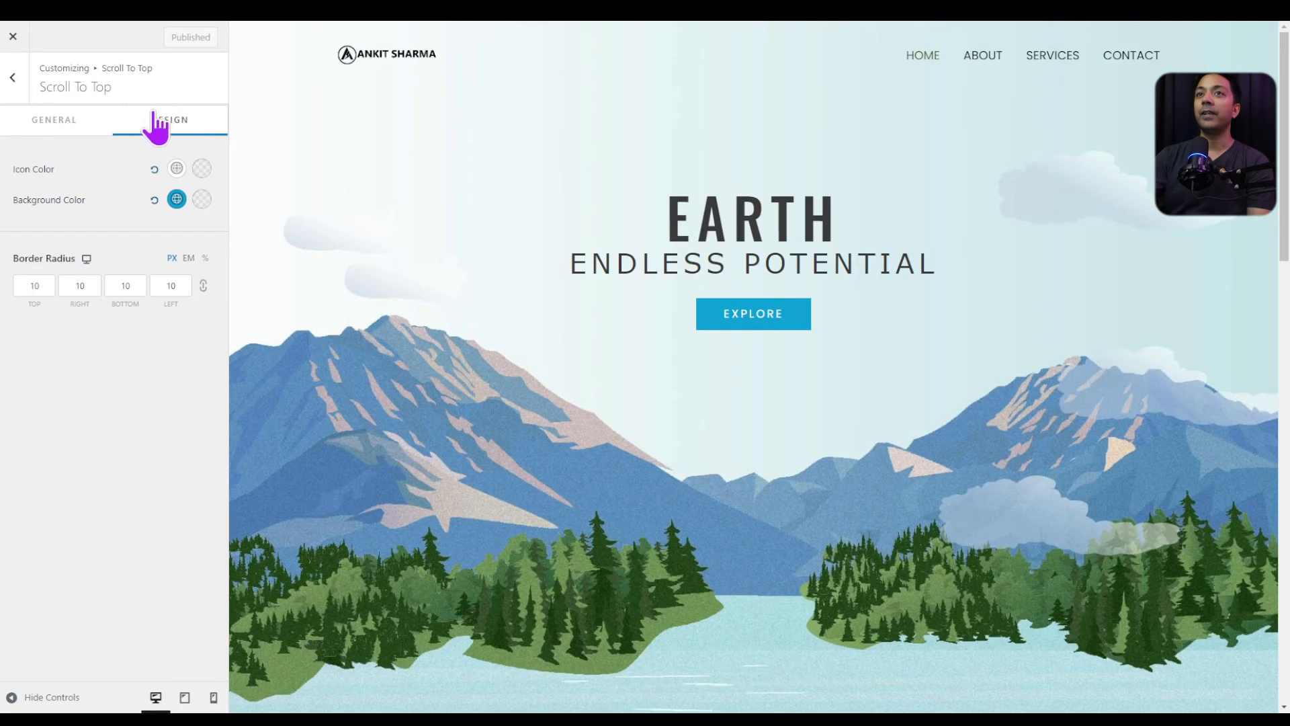
{"action": "left_click", "coordinate": [17, 90]}
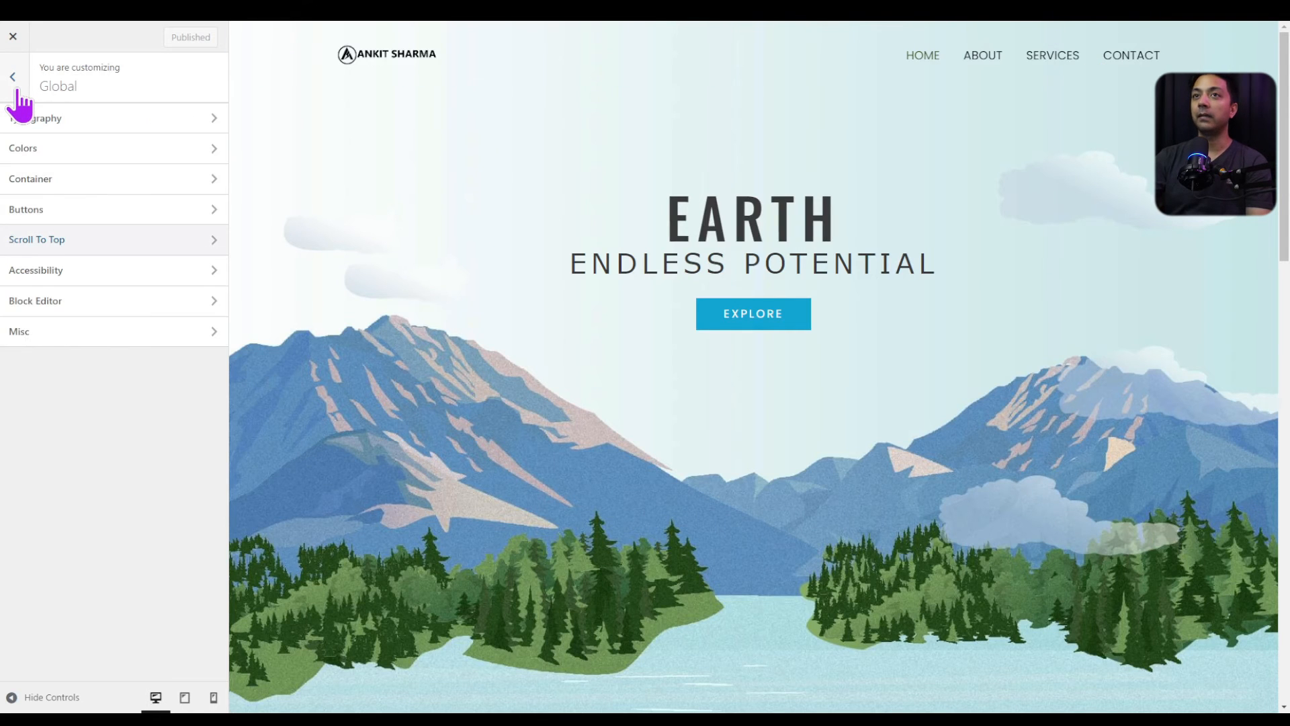
{"action": "left_click", "coordinate": [14, 93]}
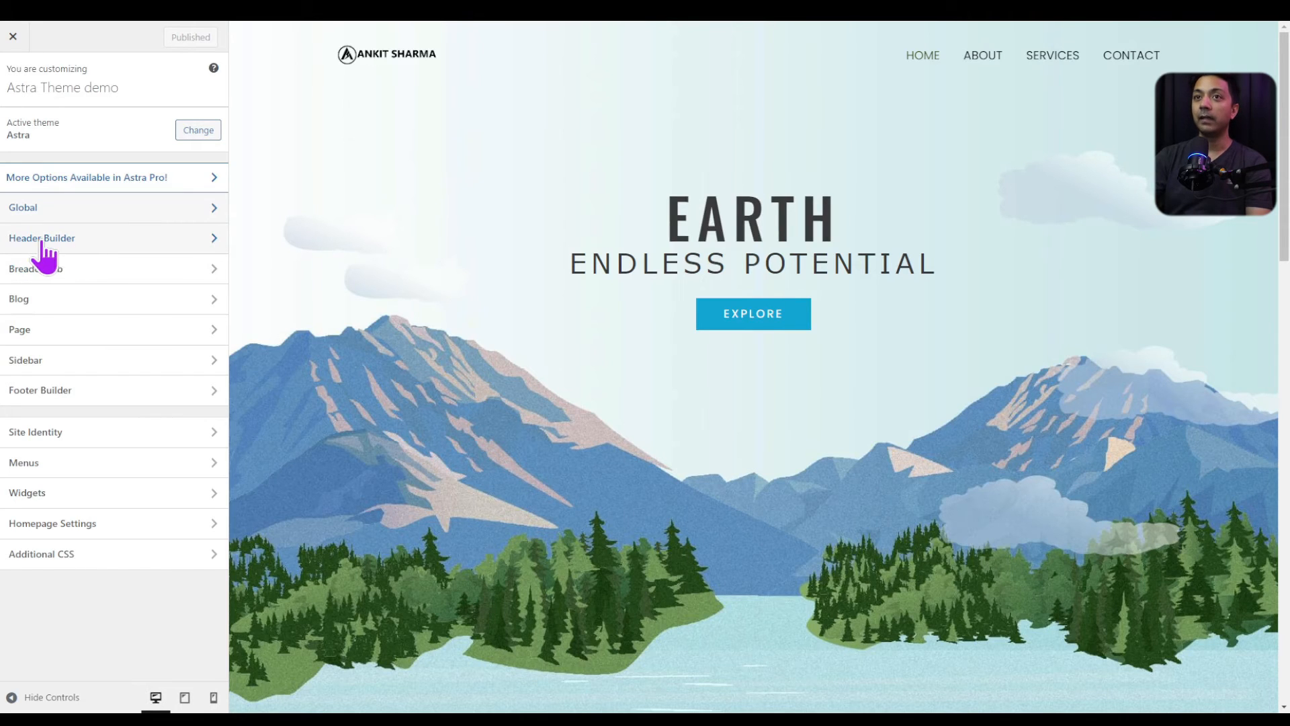
Step: Open the Header Builder and add a Button element beside the Primary Menu in the header's middle row
{"action": "left_click", "coordinate": [121, 240]}
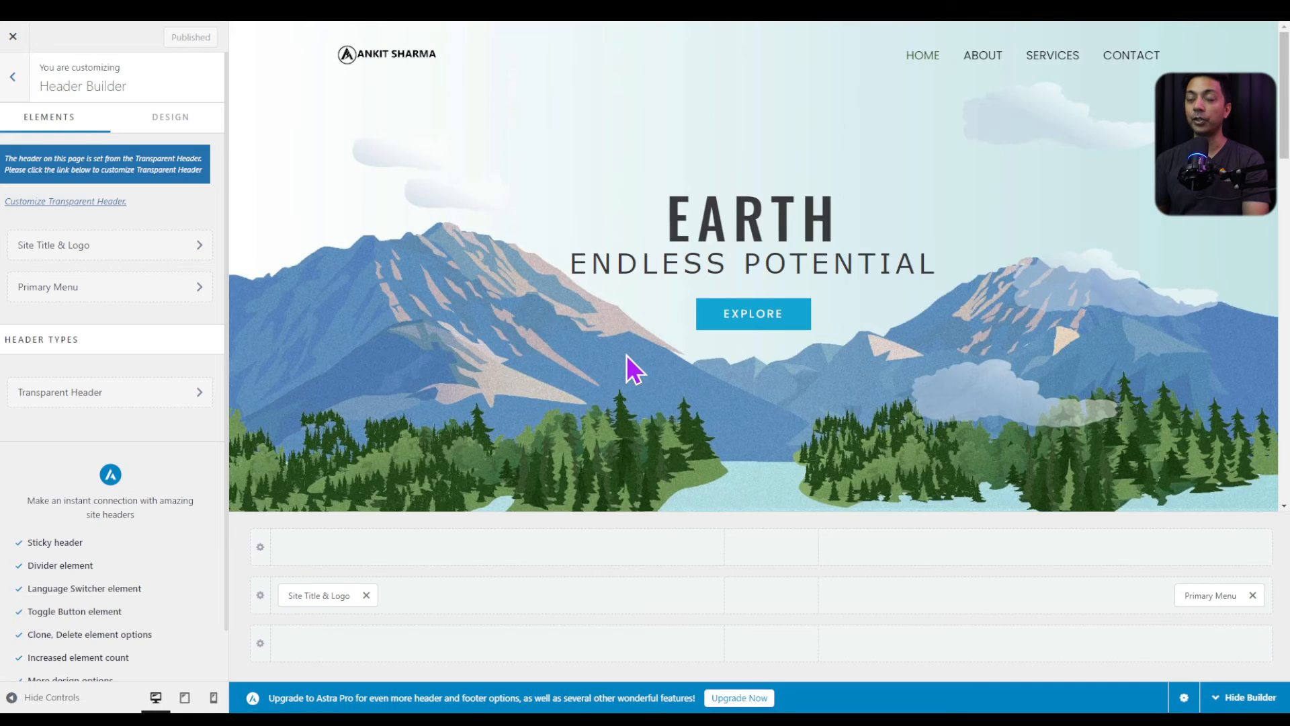
{"action": "scroll", "coordinate": [140, 494], "scroll_direction": "down", "scroll_amount": 2}
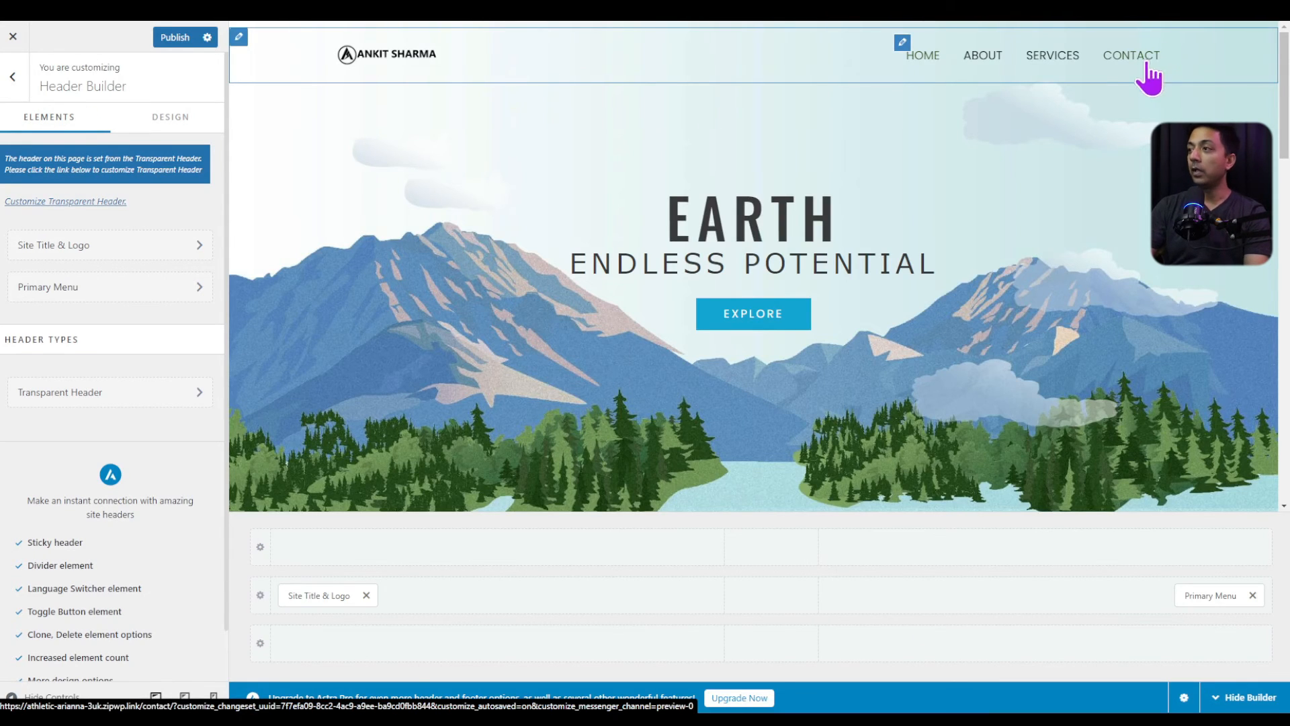
{"action": "left_click", "coordinate": [1045, 596]}
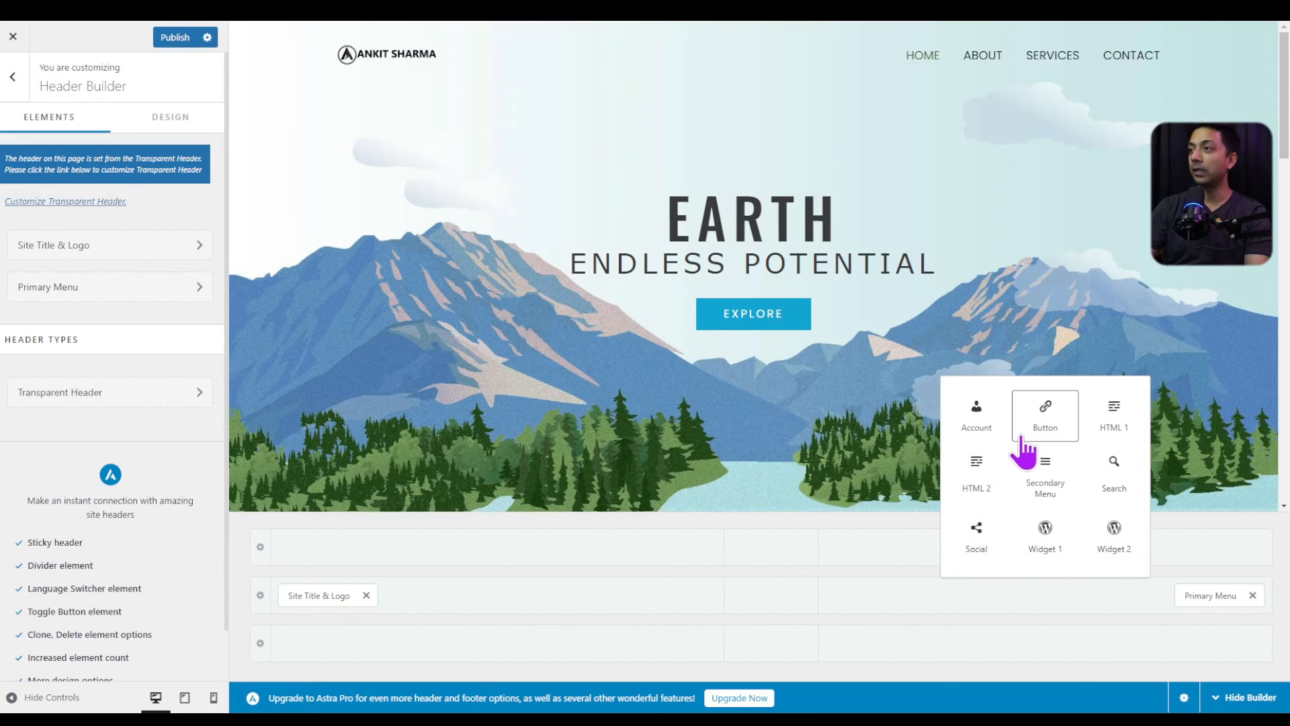
{"action": "left_click", "coordinate": [1066, 431]}
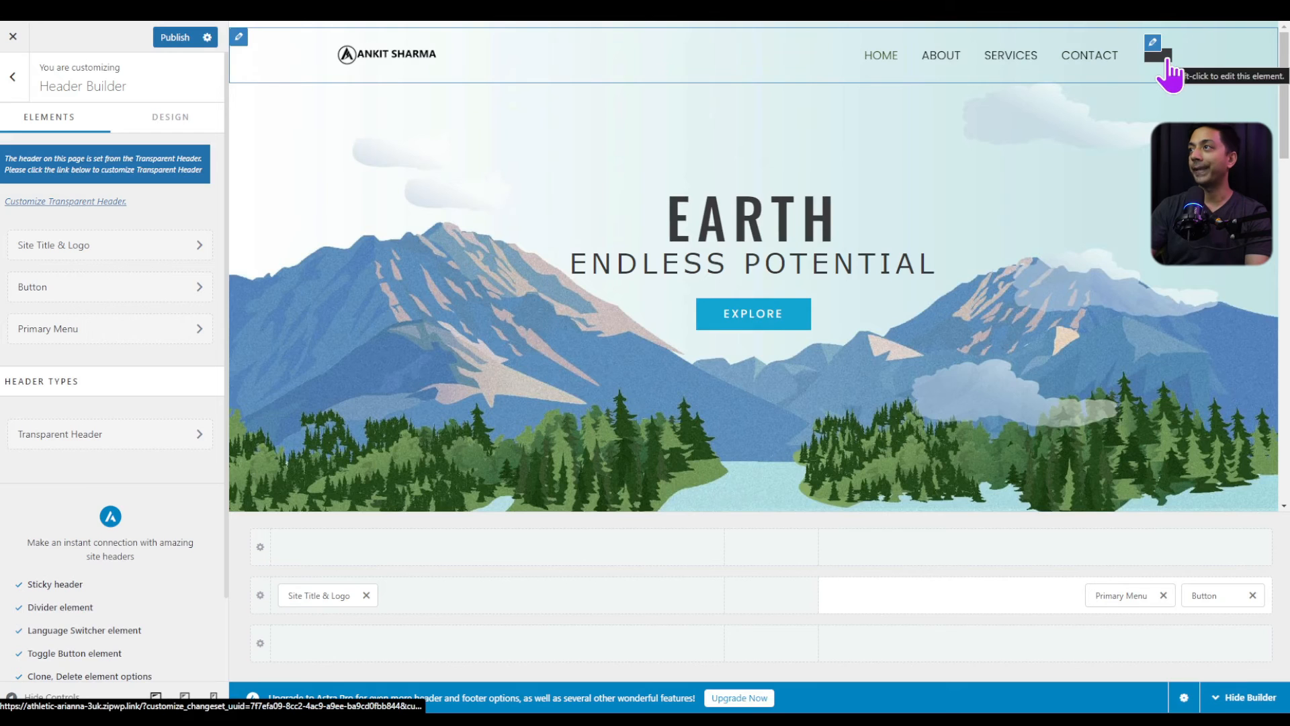
Step: Label the new header button "Call Us" and link it to /contact/
{"action": "mouse_move", "coordinate": [1167, 60]}
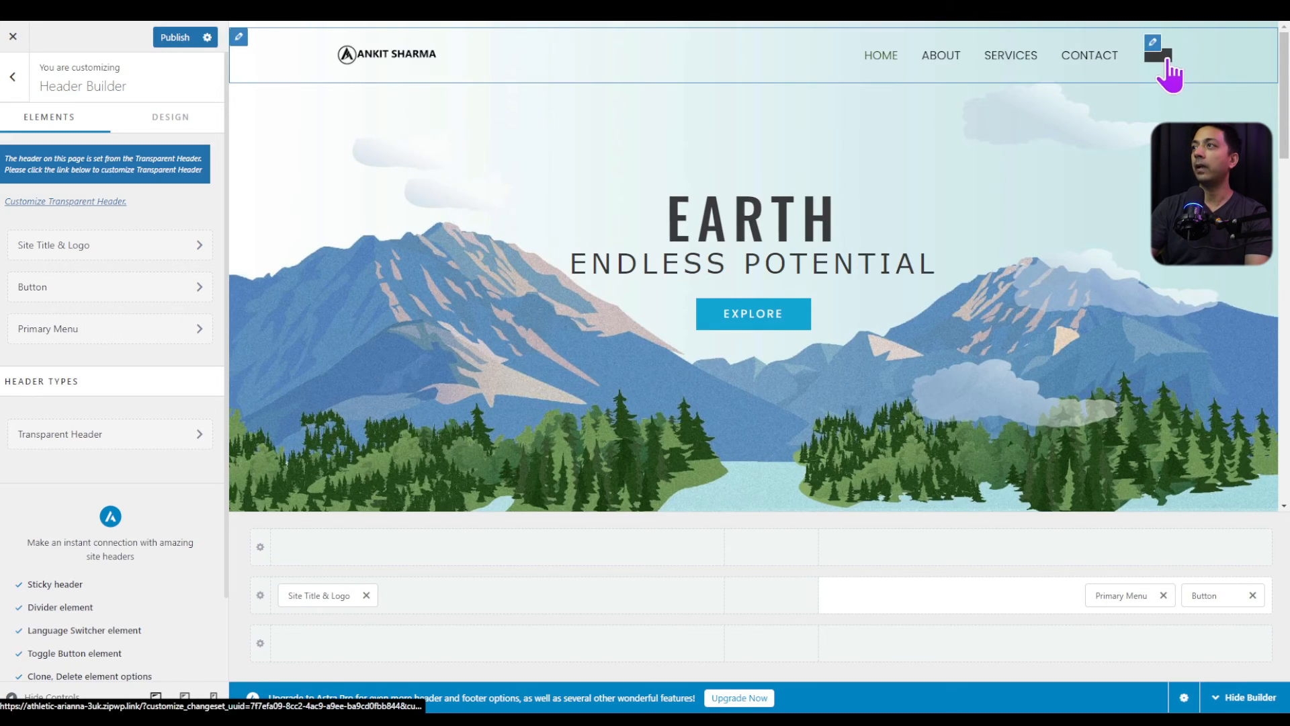
{"action": "left_click", "coordinate": [1157, 46]}
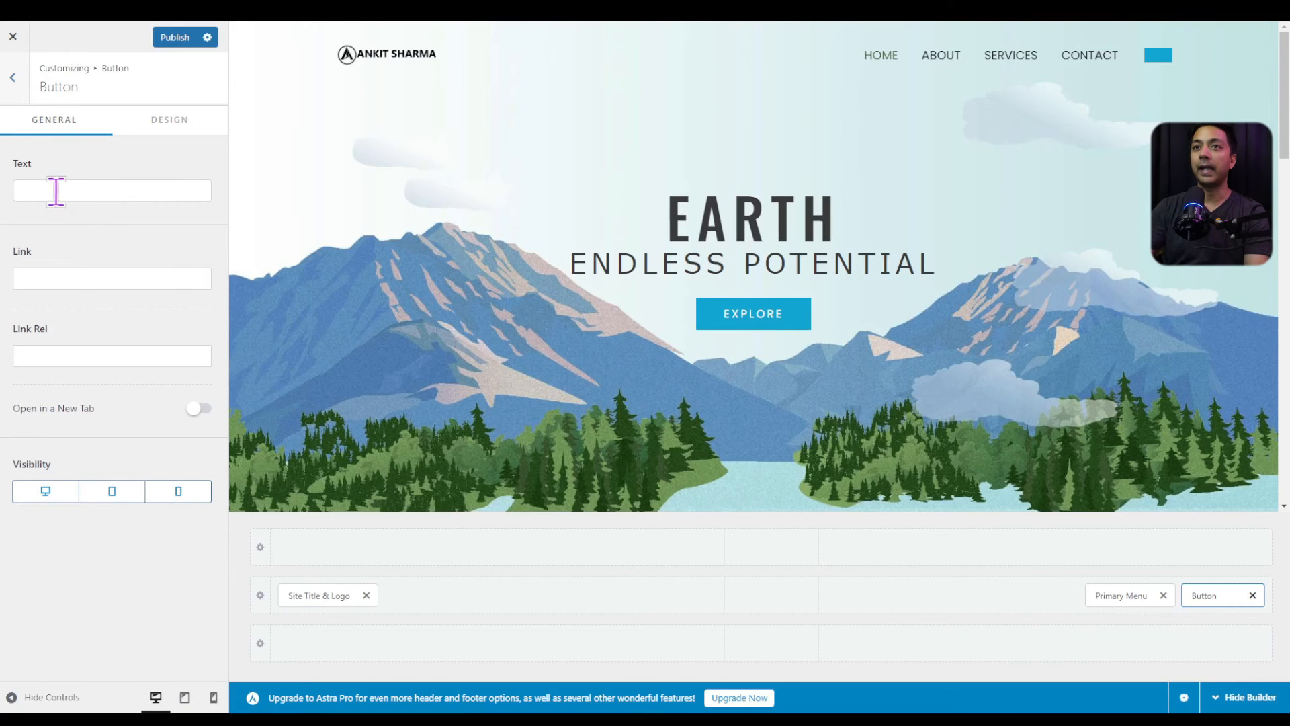
{"action": "left_click", "coordinate": [135, 194]}
{"action": "type", "text": "Call Us"}
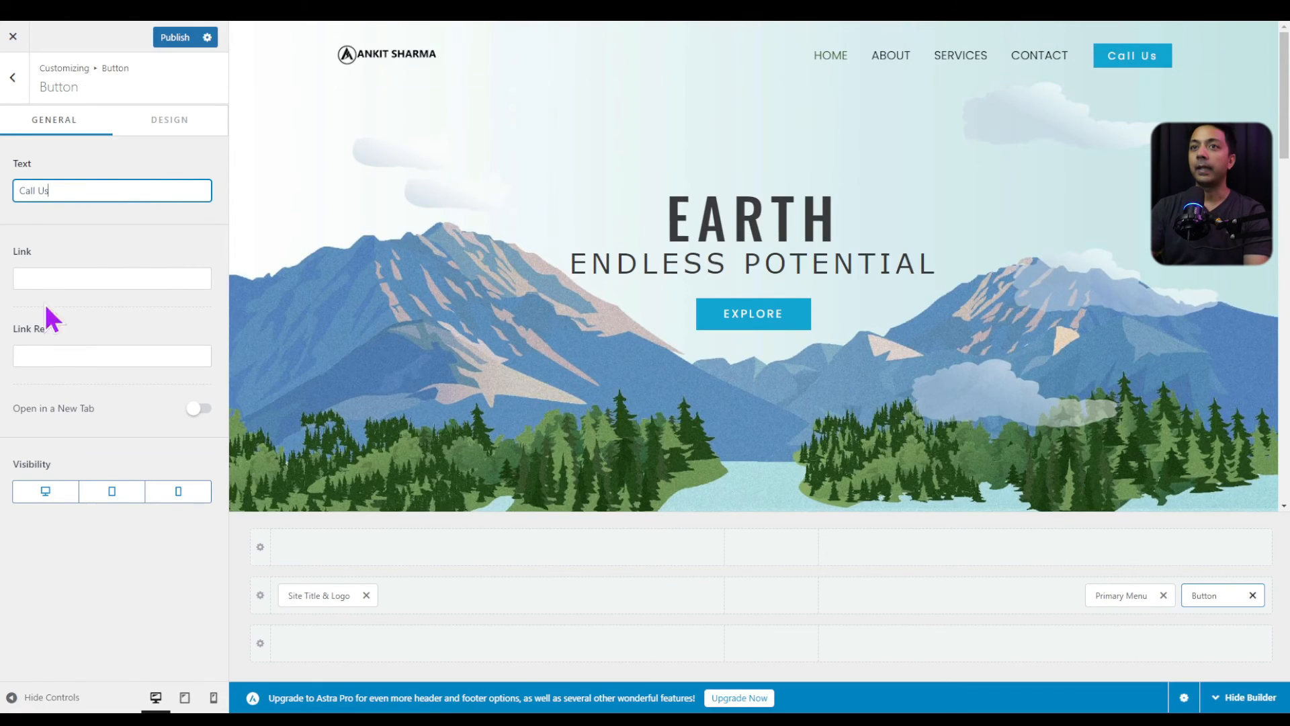
{"action": "left_click", "coordinate": [105, 277]}
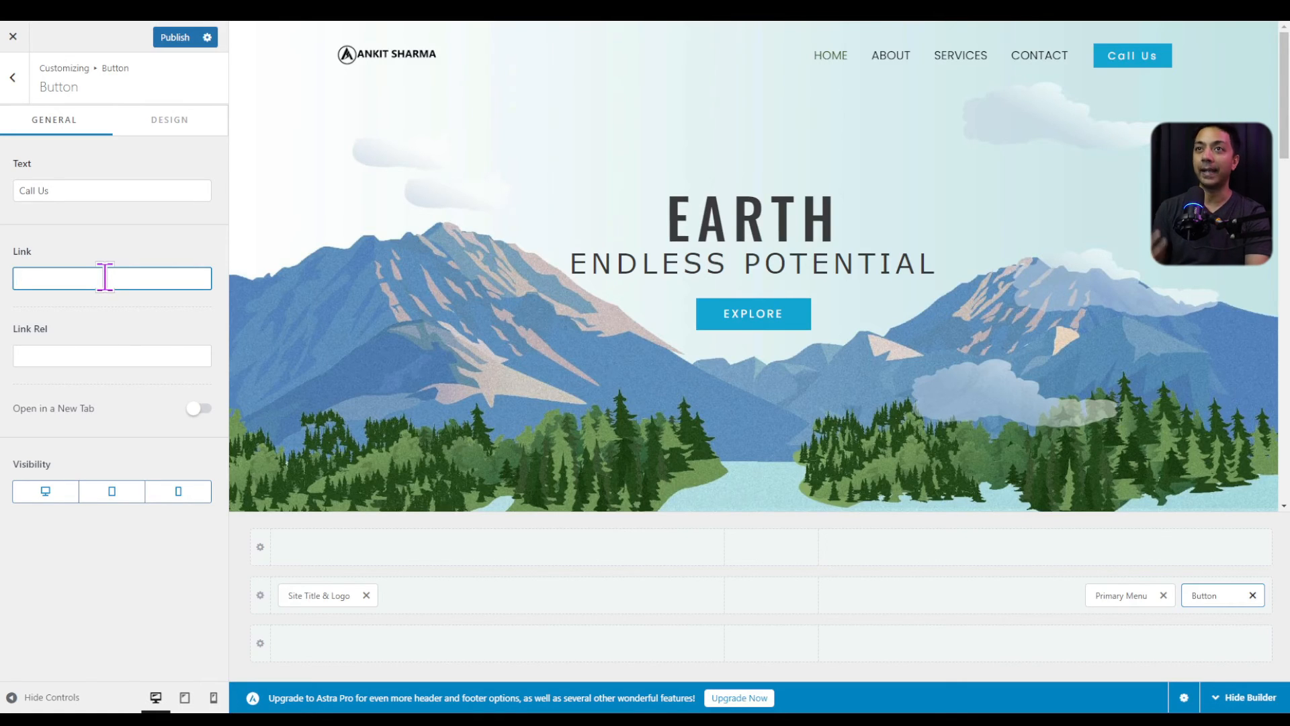
{"action": "type", "text": "/contact."}
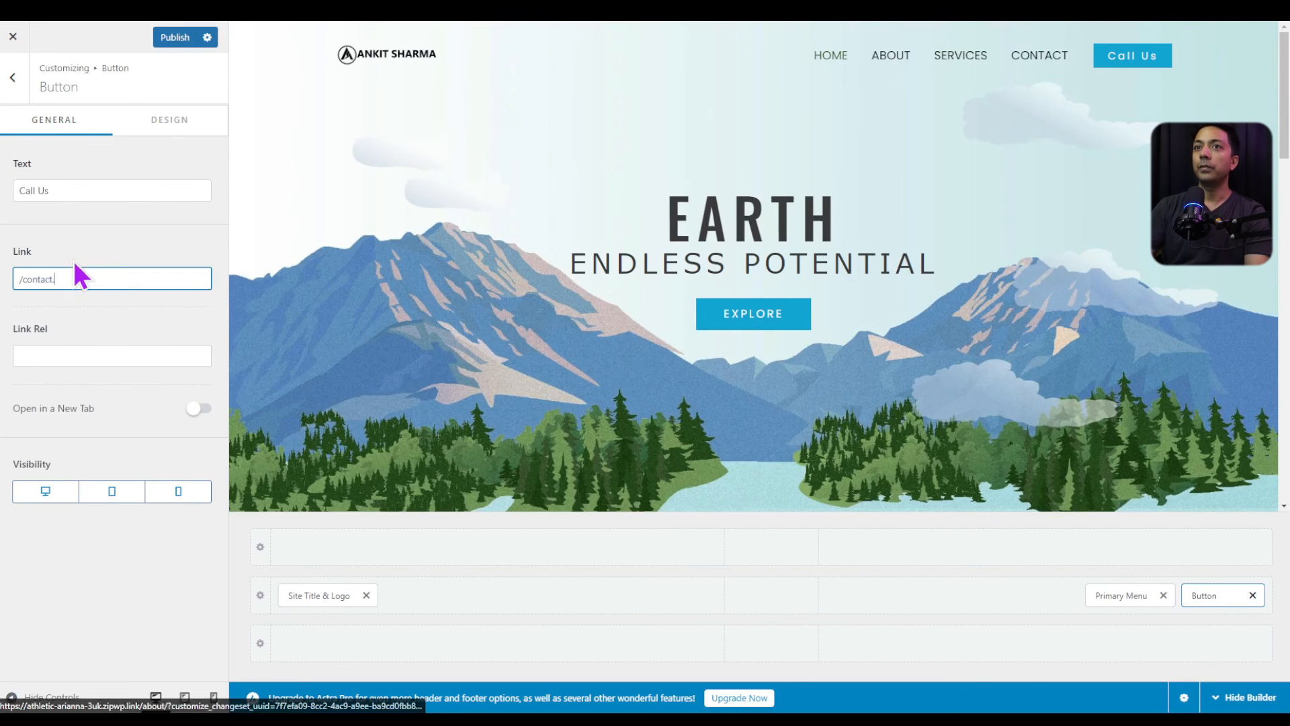
{"action": "key", "text": "BackSpace"}
{"action": "type", "text": "/"}
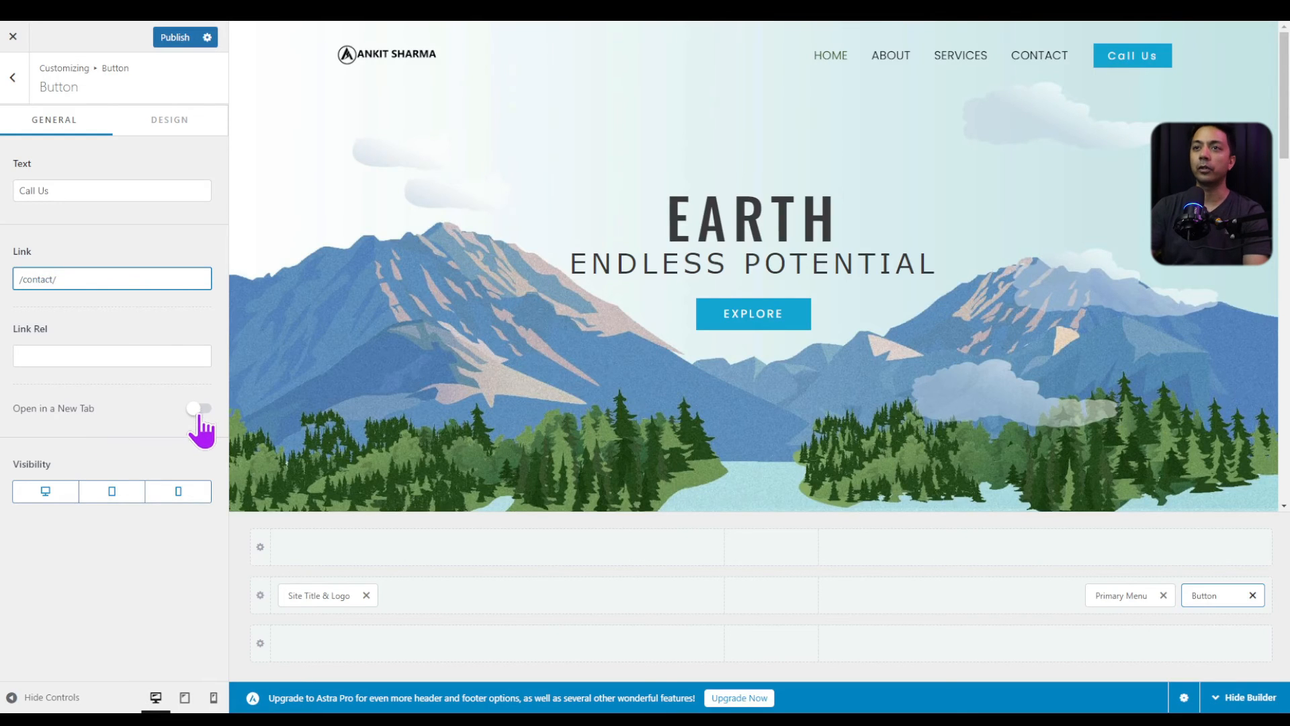
Step: Try a purple background color (#6013D6) on the header button and reset it to the default
{"action": "left_click", "coordinate": [171, 127]}
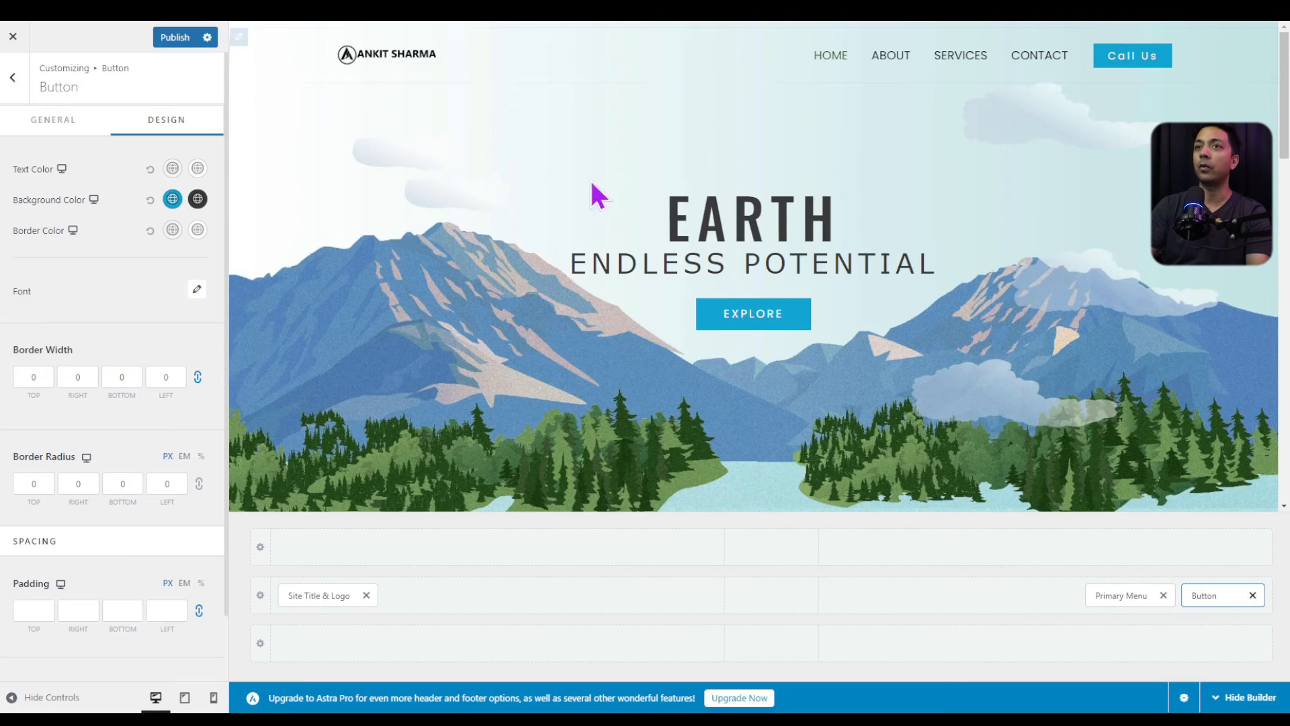
{"action": "left_click", "coordinate": [172, 199]}
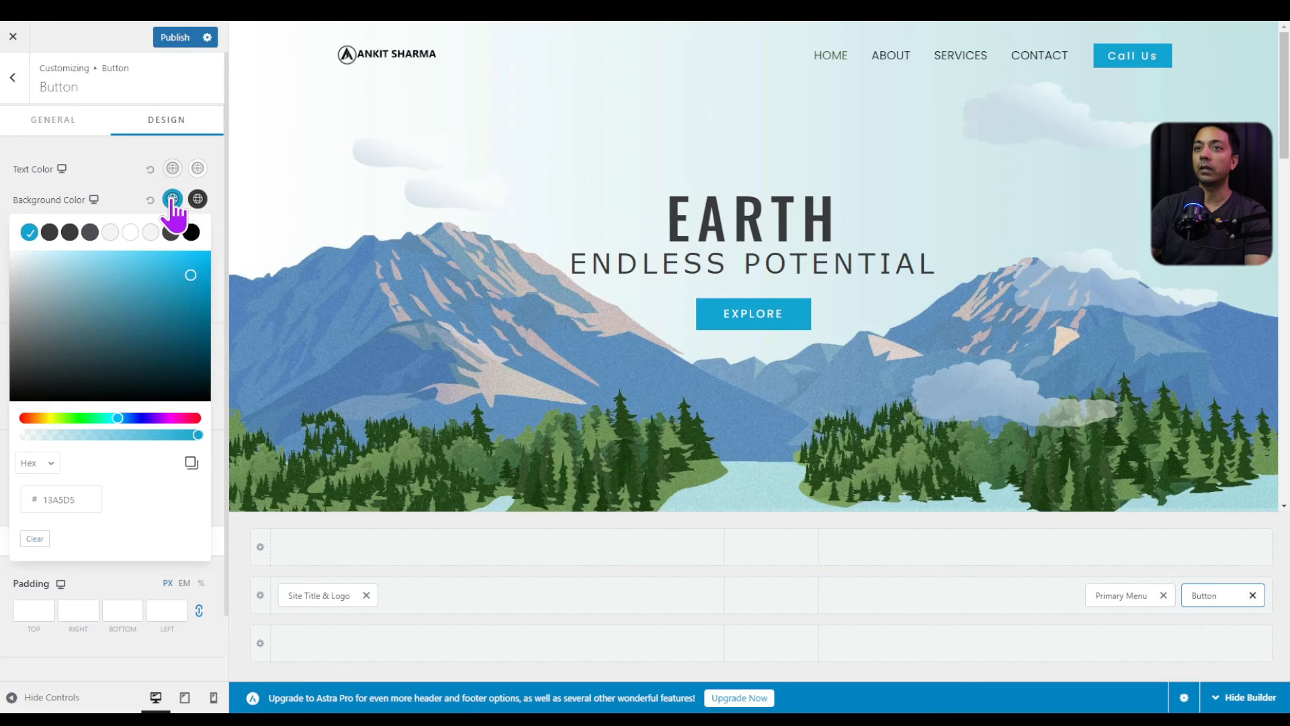
{"action": "mouse_move", "coordinate": [168, 419]}
{"action": "left_mouse_down"}
{"action": "mouse_move", "coordinate": [115, 422]}
{"action": "mouse_move", "coordinate": [152, 423]}
{"action": "left_mouse_up"}
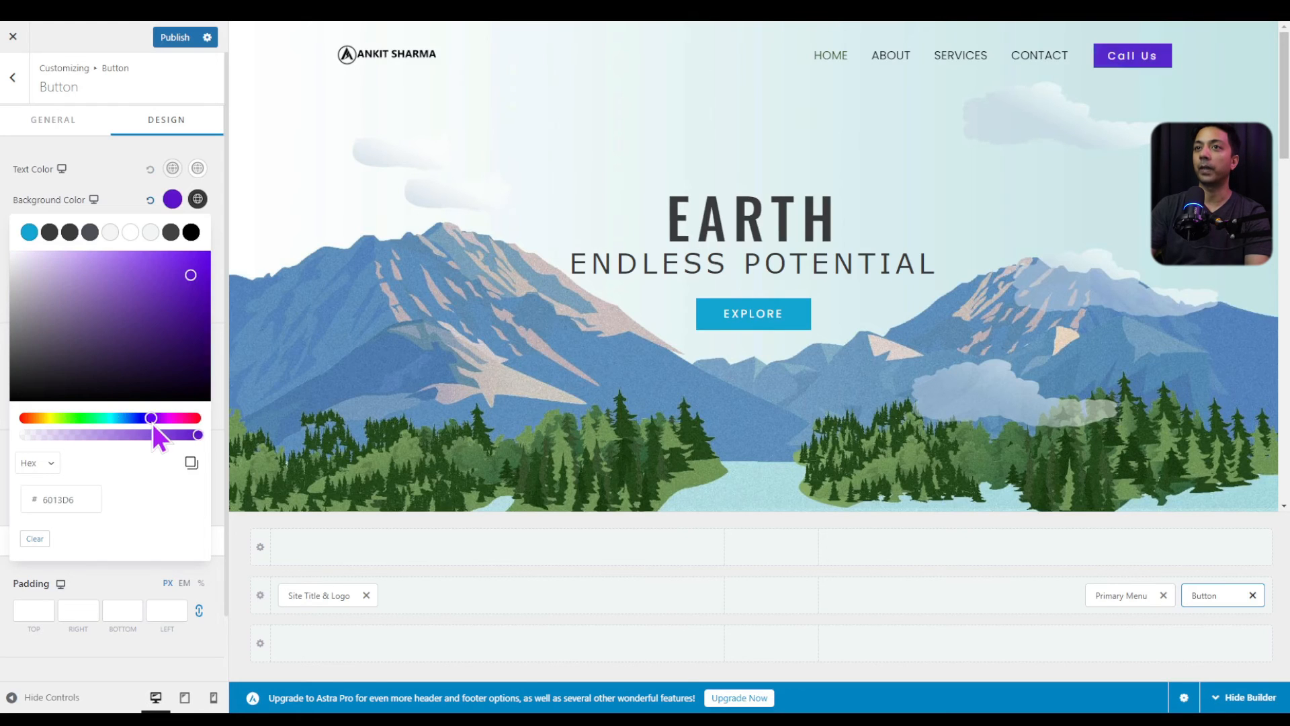
{"action": "left_click", "coordinate": [150, 200]}
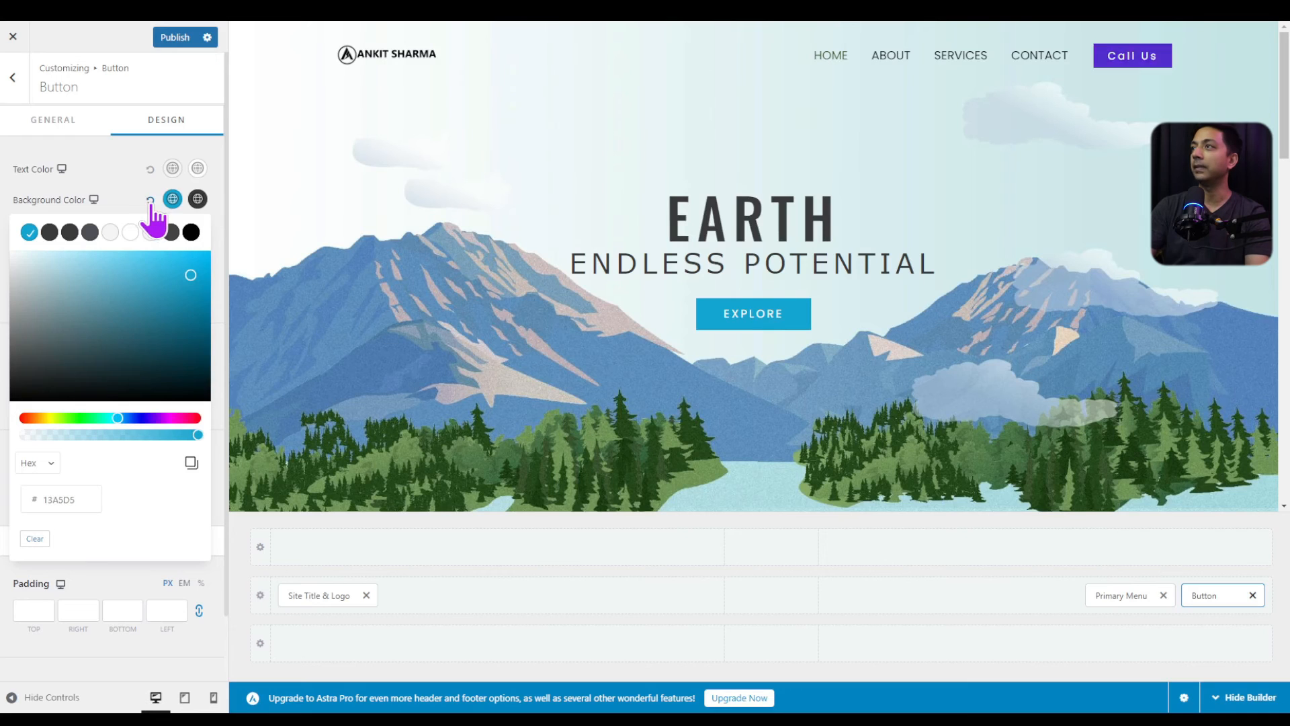
{"action": "left_click", "coordinate": [128, 211]}
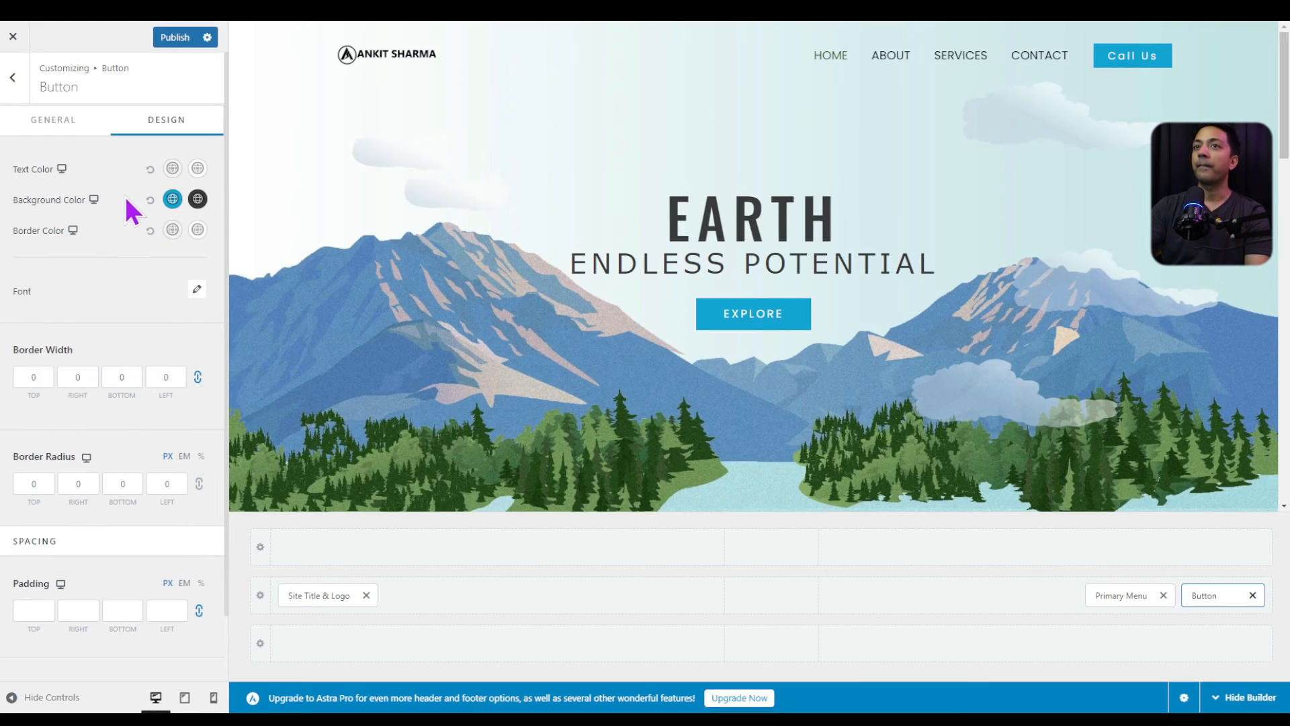
Step: Review the header button's border width, border radius and padding settings
{"action": "left_click", "coordinate": [25, 379]}
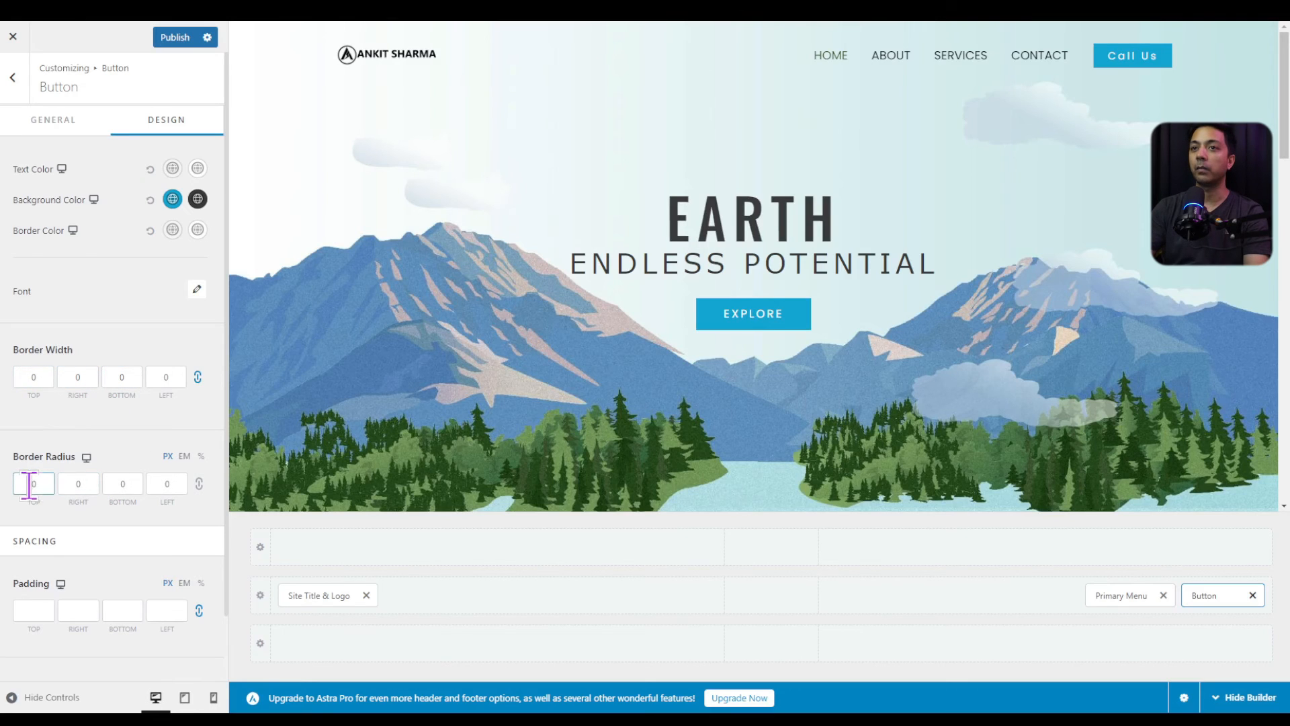
{"action": "left_click", "coordinate": [22, 611]}
{"action": "left_click", "coordinate": [109, 613]}
{"action": "scroll", "coordinate": [110, 612], "scroll_direction": "down", "scroll_amount": 2}
{"action": "left_click", "coordinate": [112, 617]}
{"action": "scroll", "coordinate": [113, 617], "scroll_direction": "up", "scroll_amount": 2}
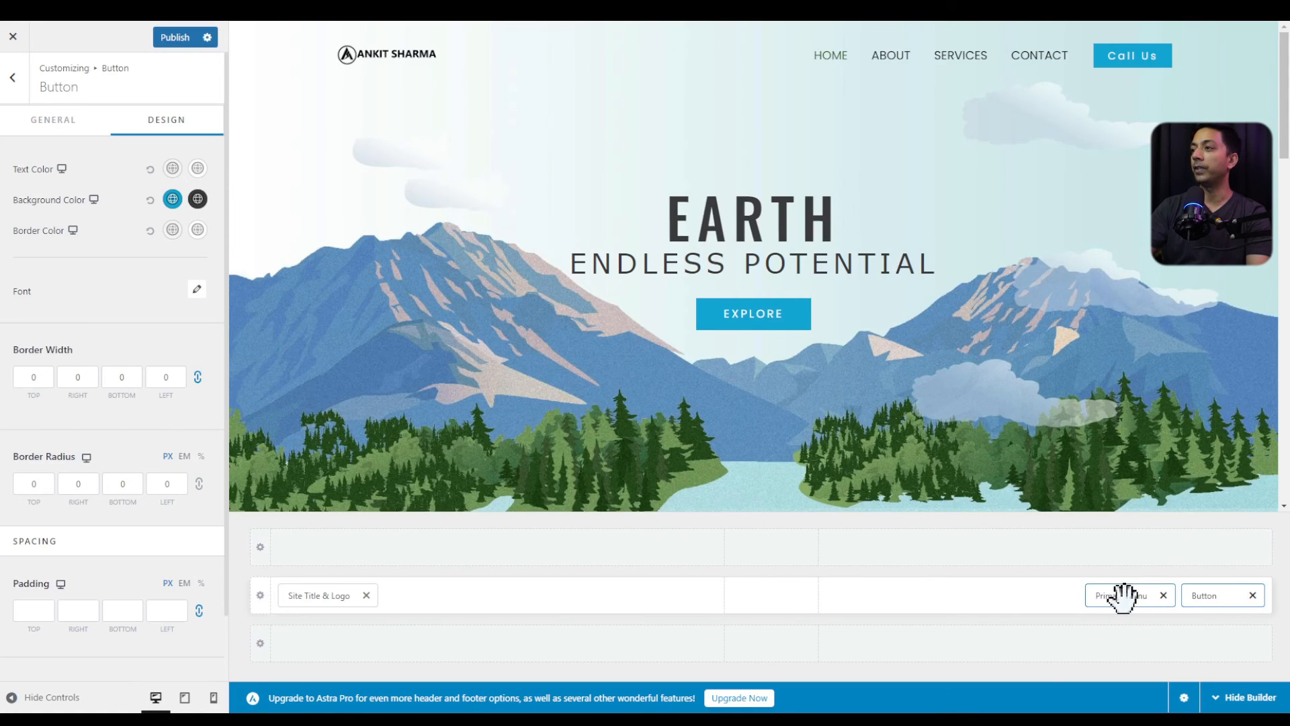
Step: Open the menu location settings from the header's Primary Menu element and keep Pri-menu selected as the Primary Menu
{"action": "left_click", "coordinate": [16, 88]}
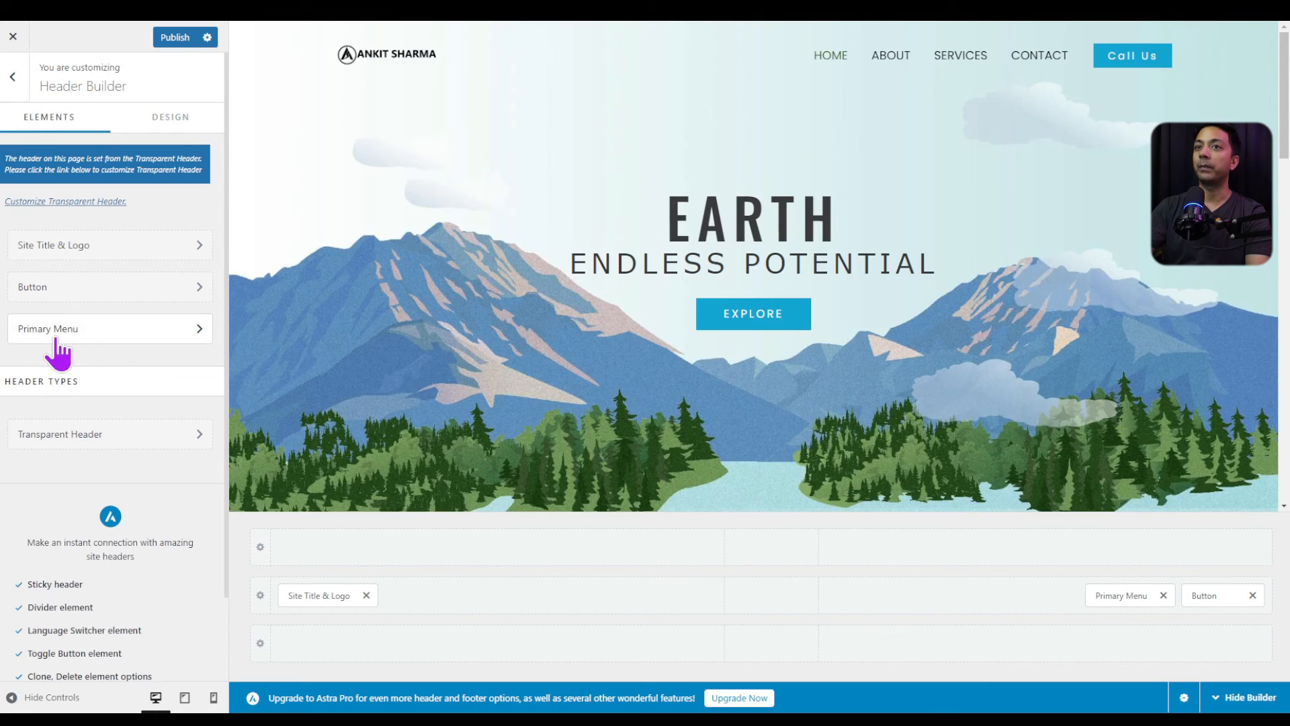
{"action": "left_click", "coordinate": [129, 333]}
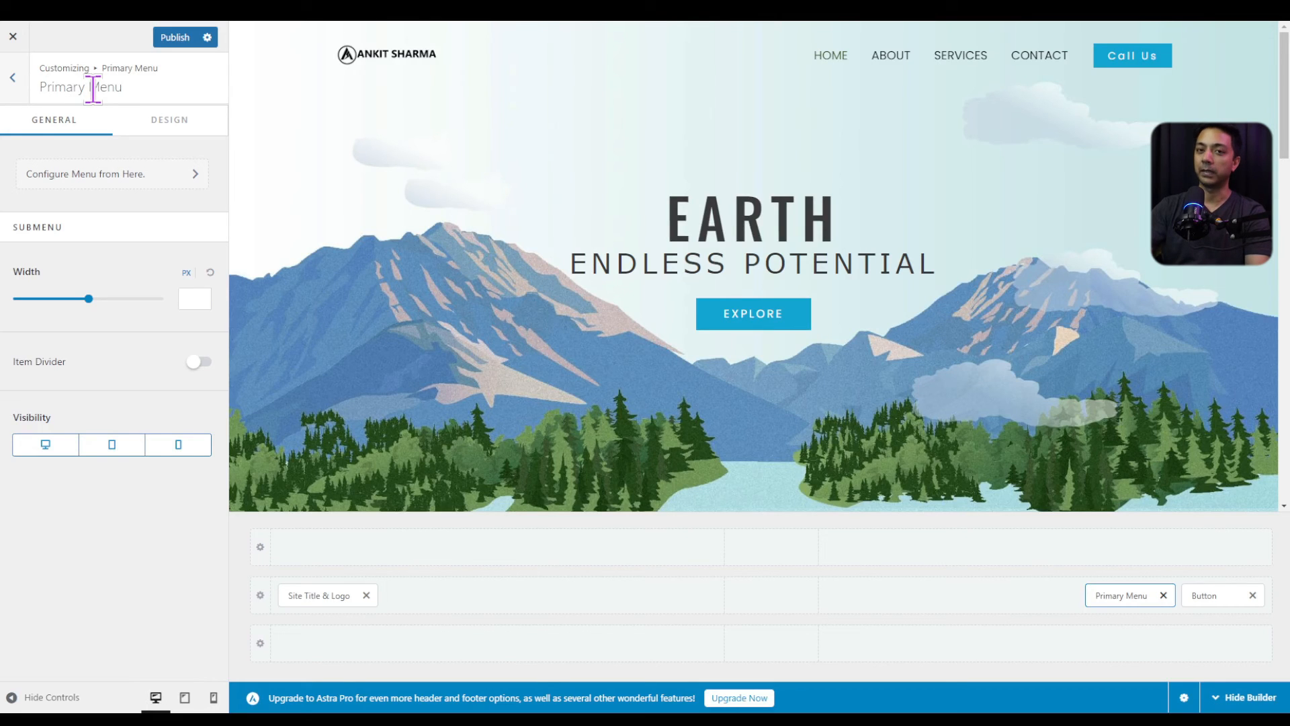
{"action": "left_click", "coordinate": [121, 178]}
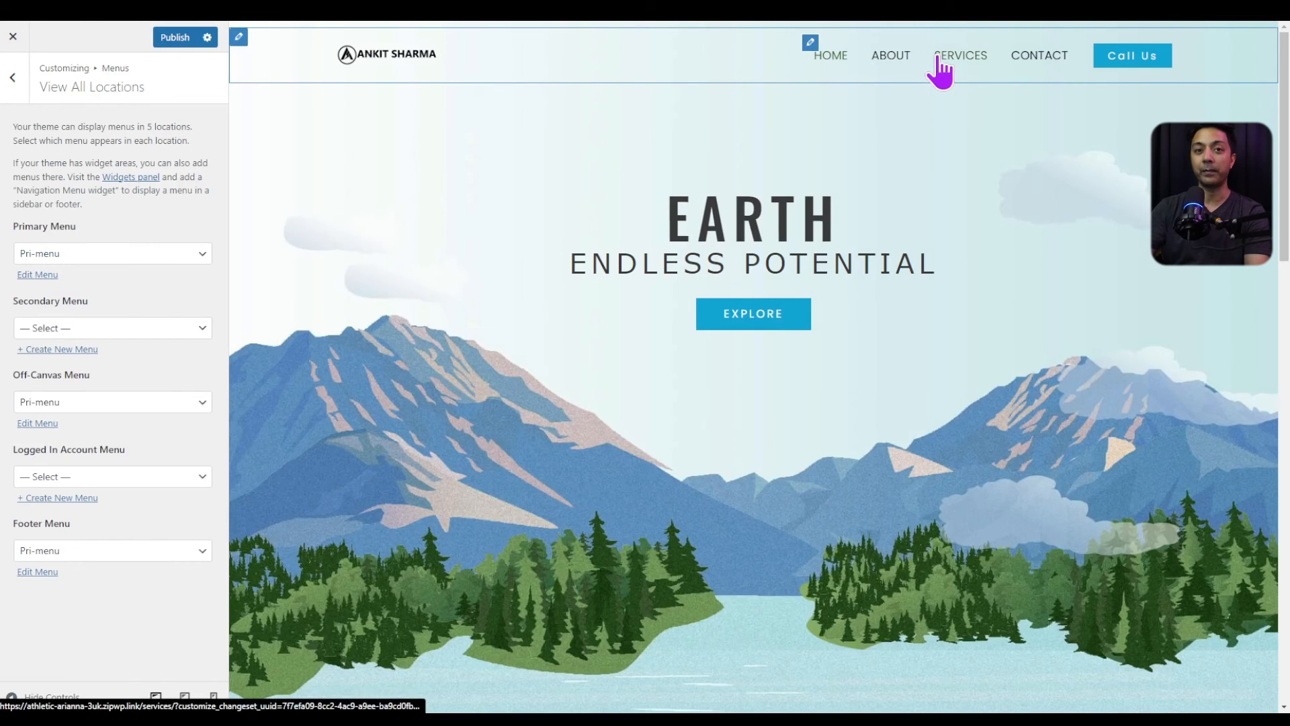
{"action": "left_click", "coordinate": [152, 256]}
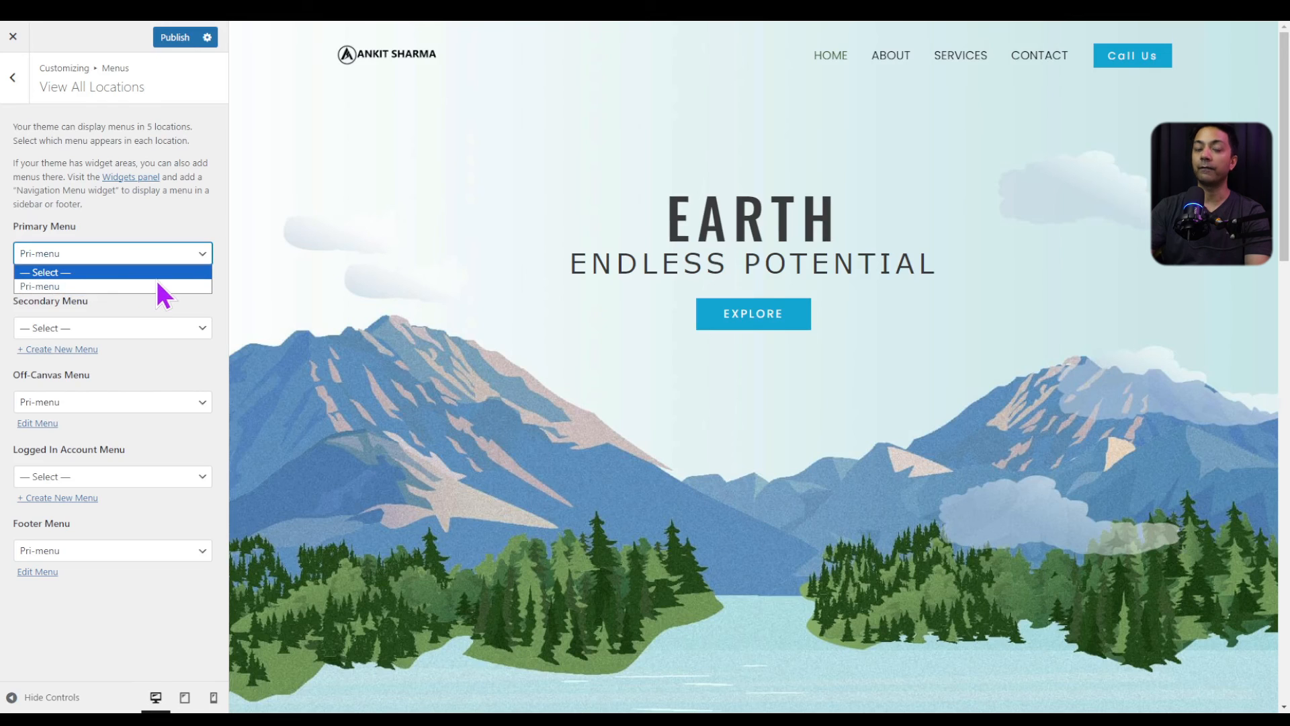
{"action": "left_click", "coordinate": [156, 285]}
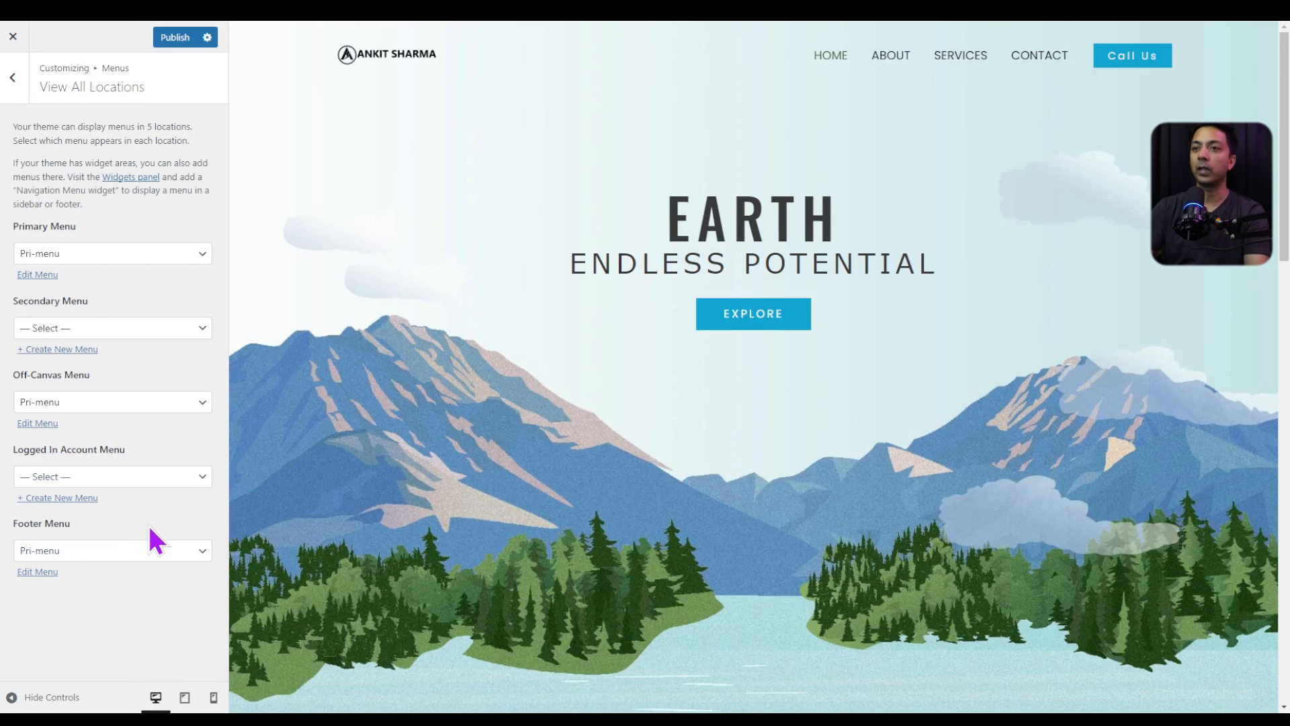
Step: Open Pri-menu for editing and move the Services item ahead of About
{"action": "scroll", "coordinate": [835, 475], "scroll_direction": "down", "scroll_amount": 15}
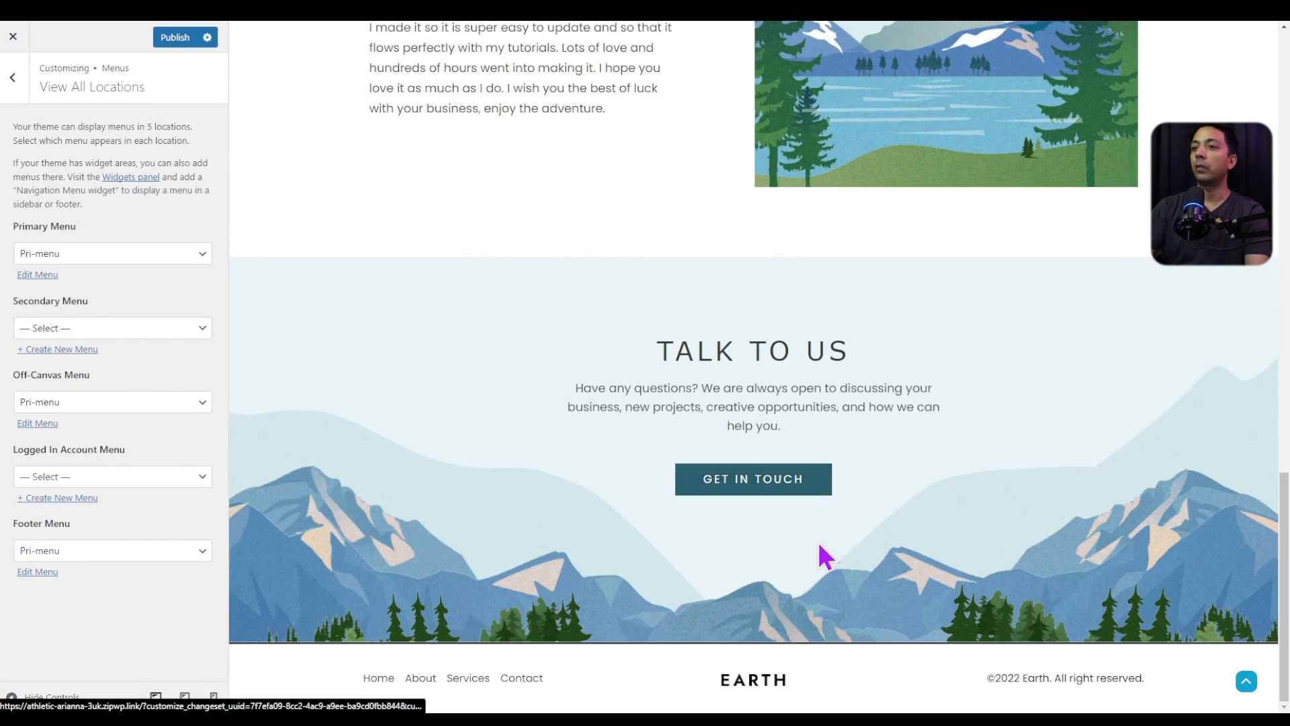
{"action": "scroll", "coordinate": [766, 396], "scroll_direction": "up", "scroll_amount": 15}
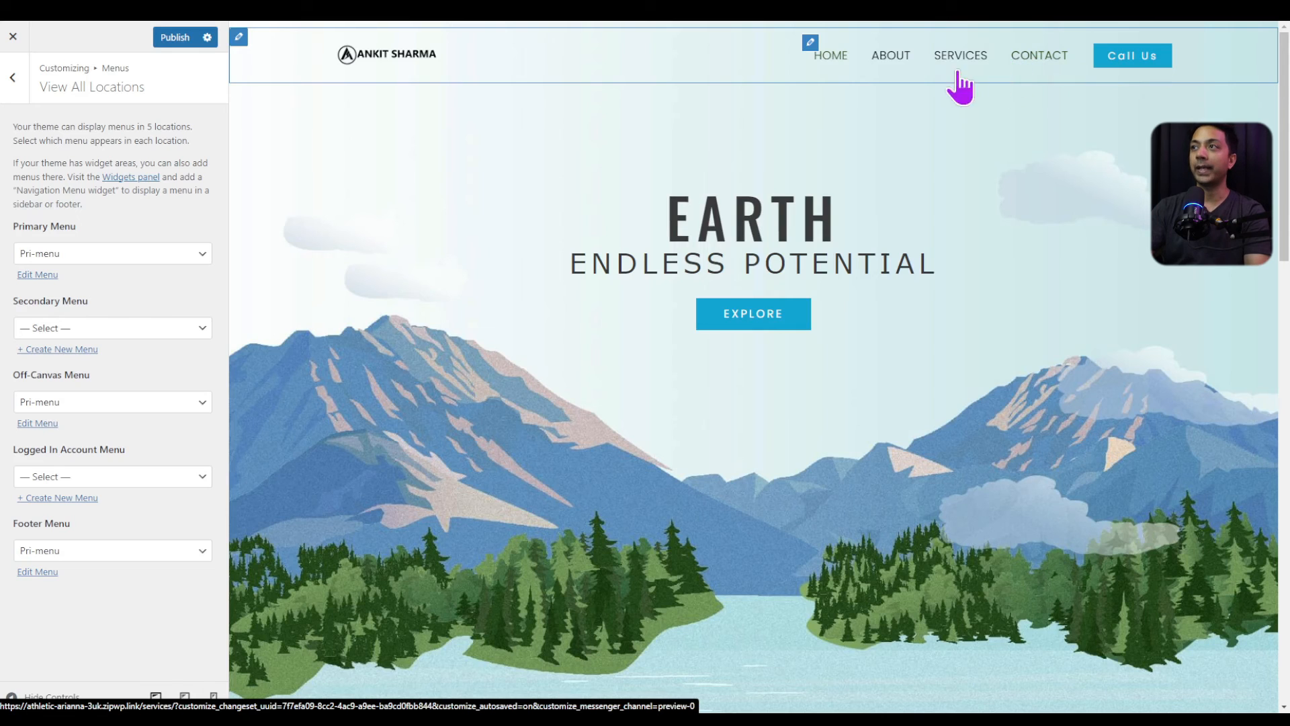
{"action": "left_click", "coordinate": [31, 277]}
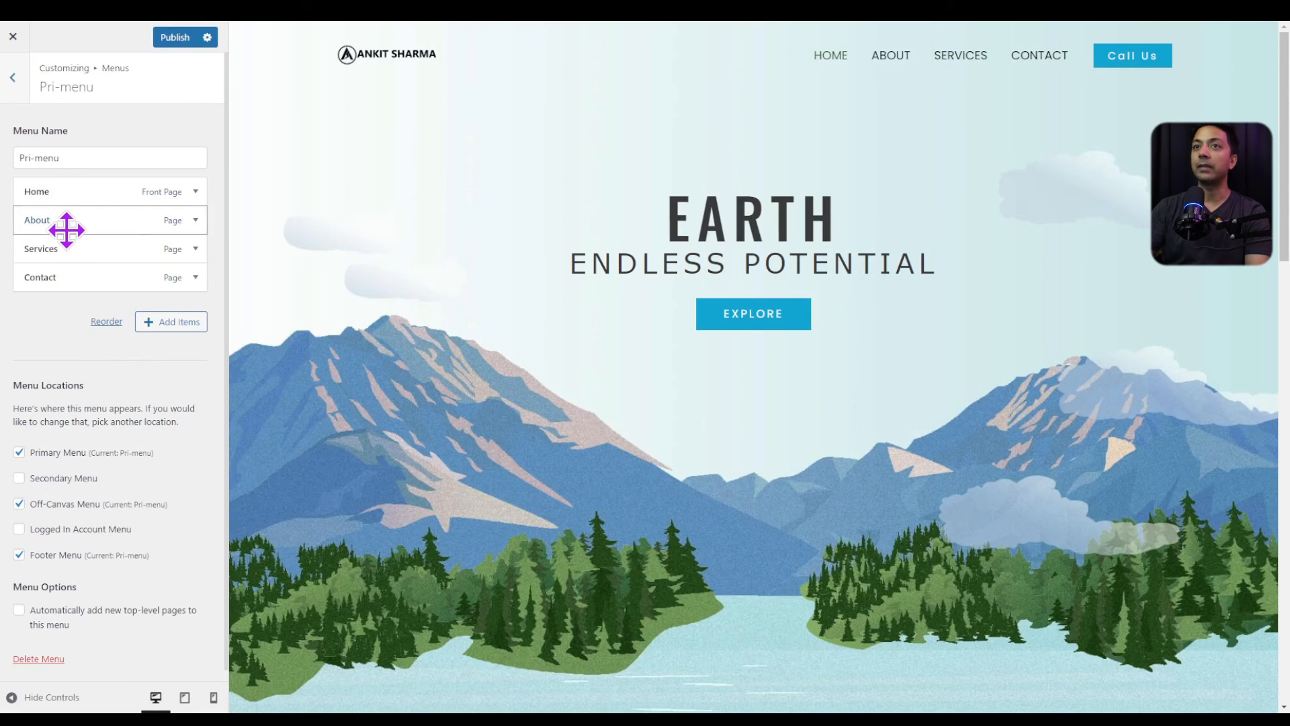
{"action": "left_click_drag", "start_coordinate": [61, 261], "coordinate": [52, 228]}
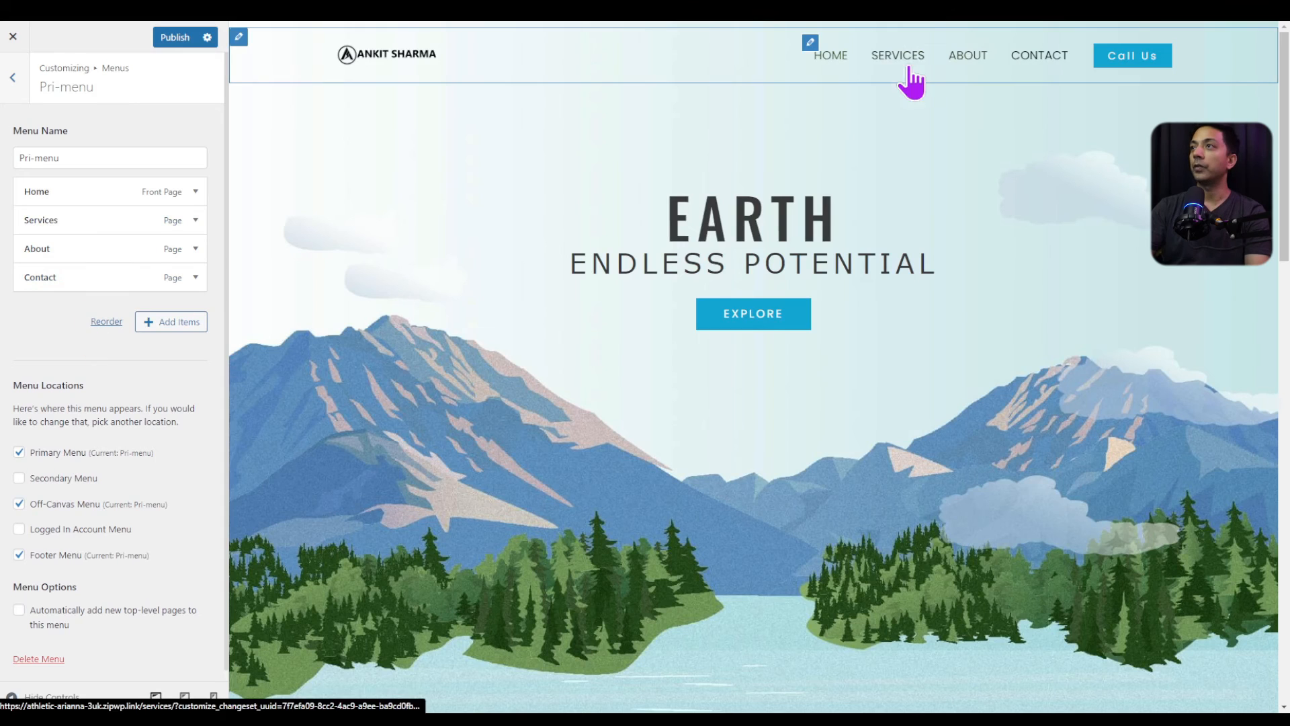
Step: Try adding Sample Page to Pri-menu and remove it from the menu again
{"action": "left_click", "coordinate": [157, 327]}
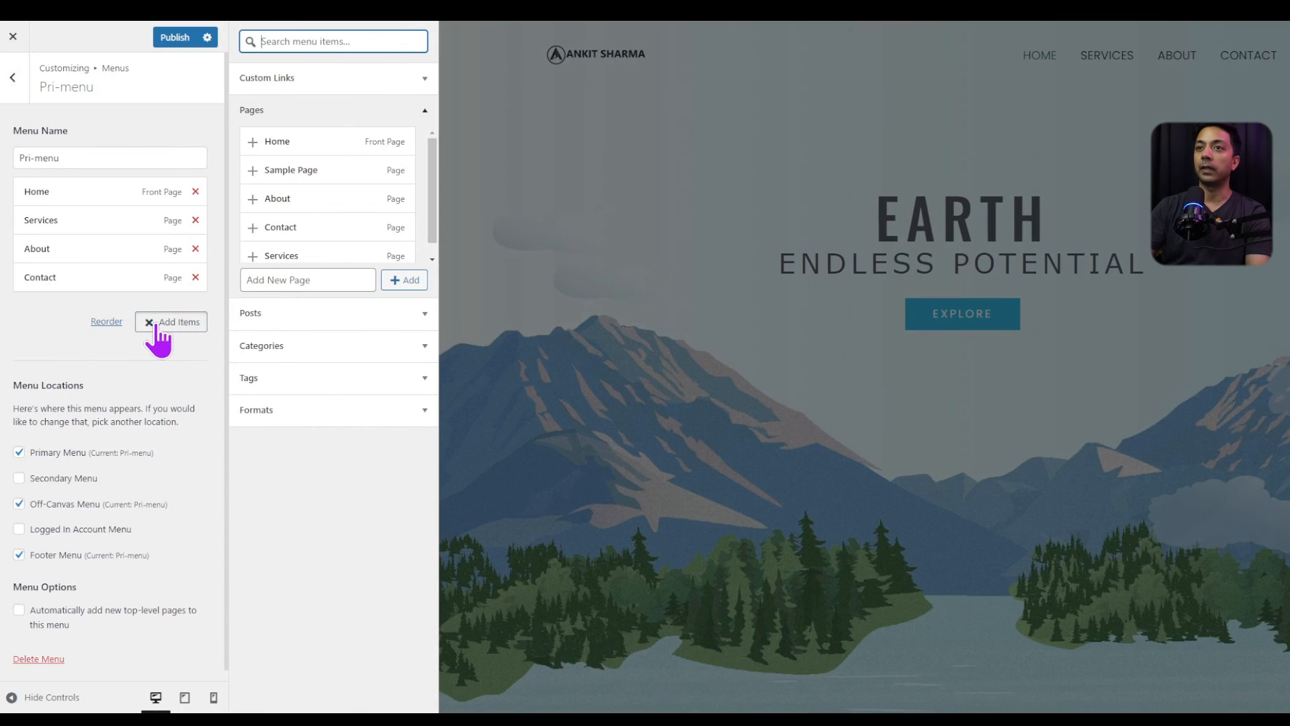
{"action": "scroll", "coordinate": [363, 202], "scroll_direction": "down", "scroll_amount": 1}
{"action": "scroll", "coordinate": [360, 202], "scroll_direction": "up", "scroll_amount": 1}
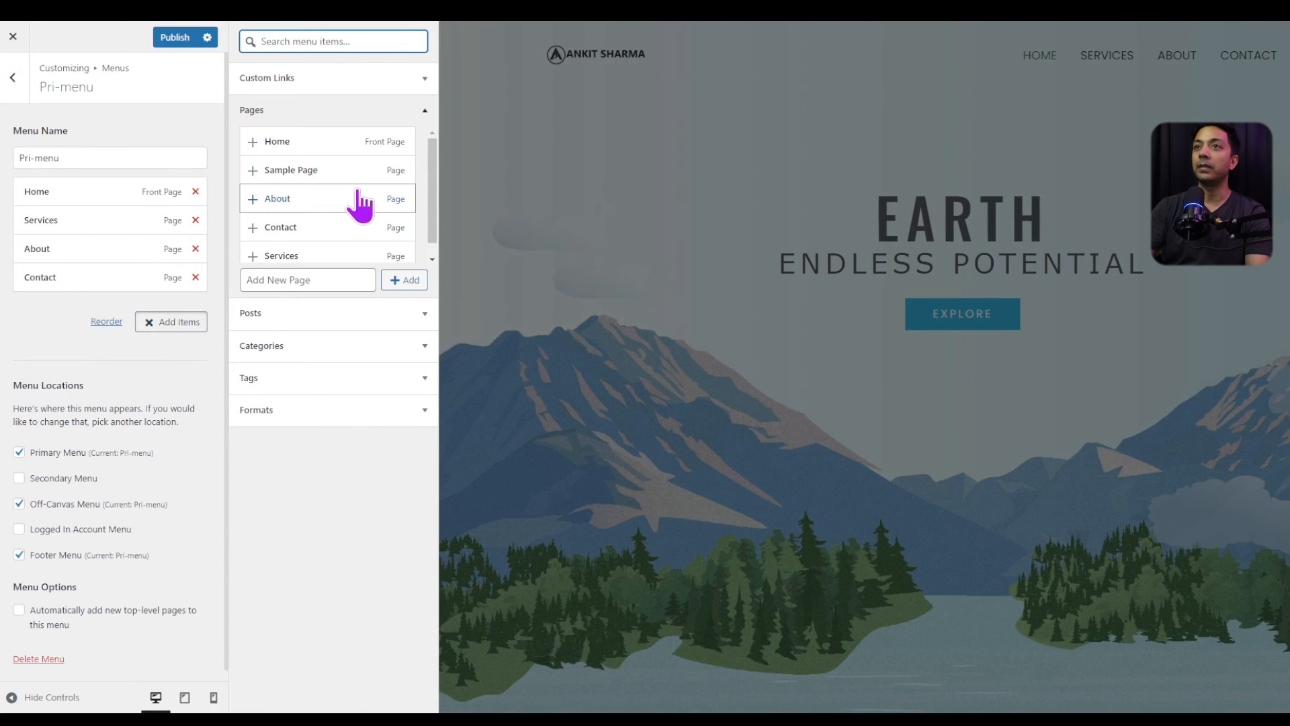
{"action": "left_click", "coordinate": [255, 173]}
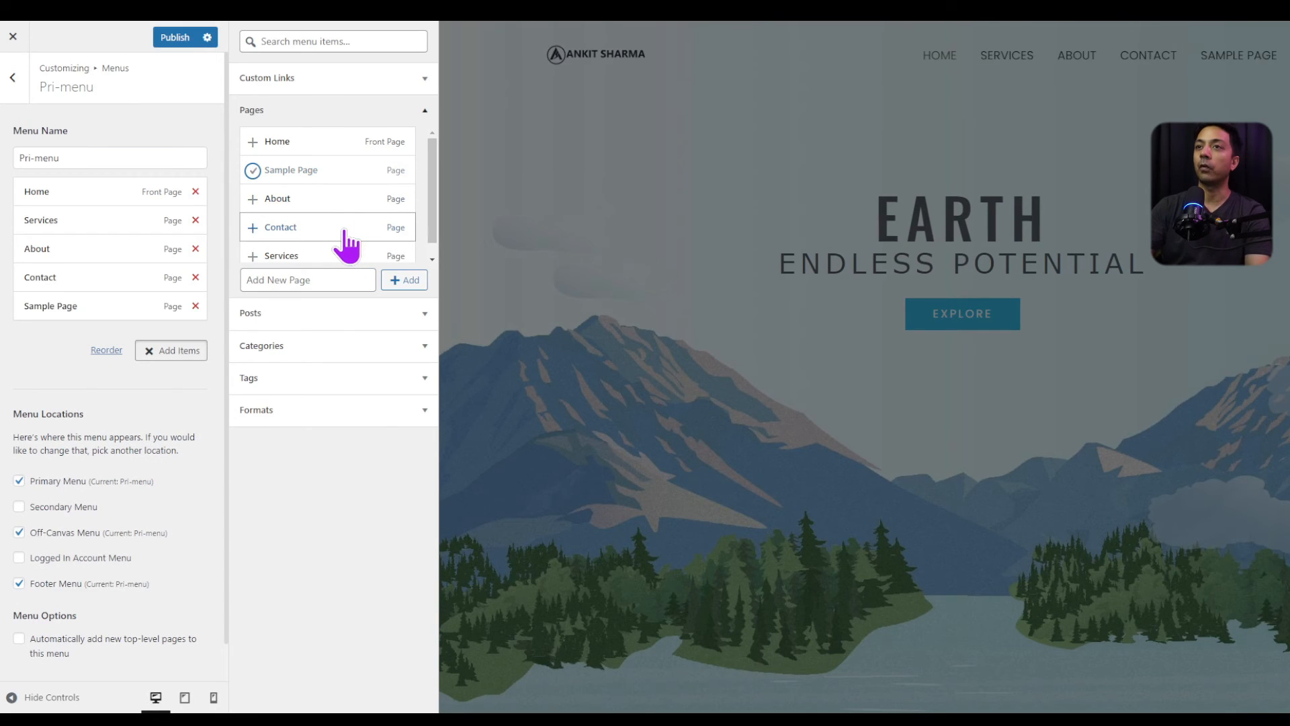
{"action": "left_click", "coordinate": [196, 306]}
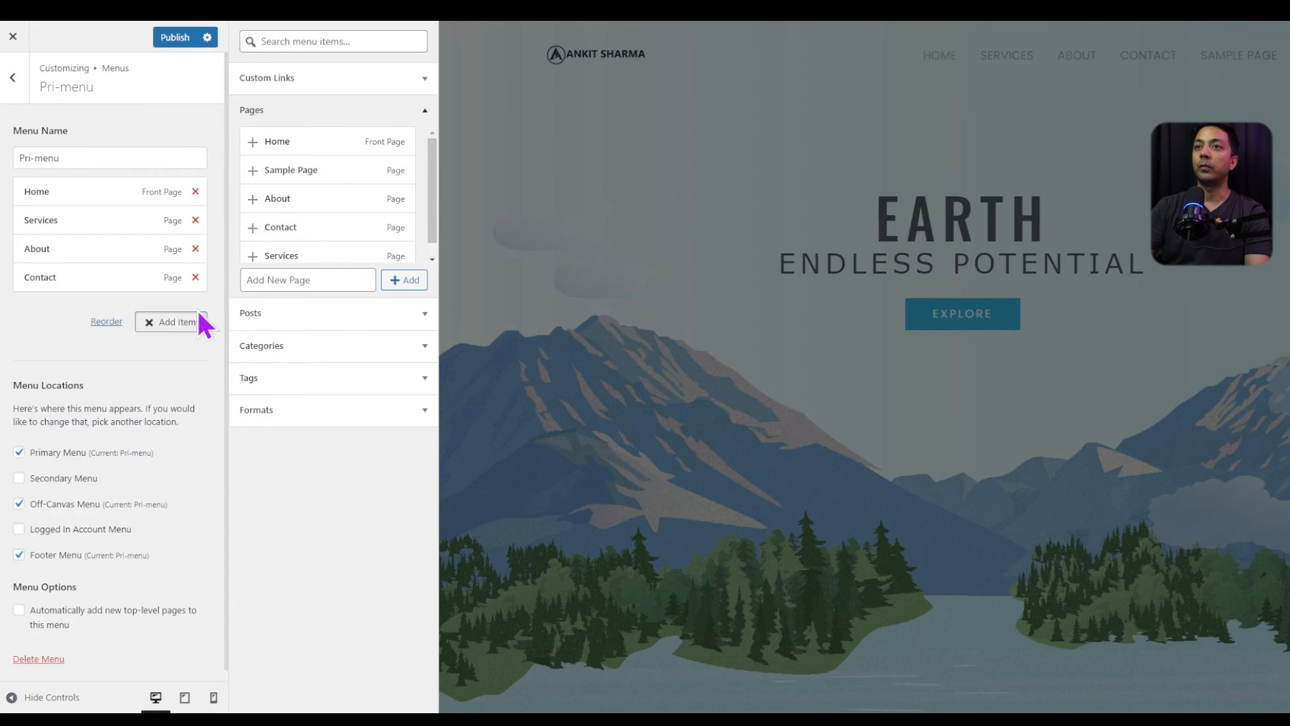
Step: Check the Categories and Custom Links options for adding menu items, and publish the Customizer changes
{"action": "left_click", "coordinate": [427, 354]}
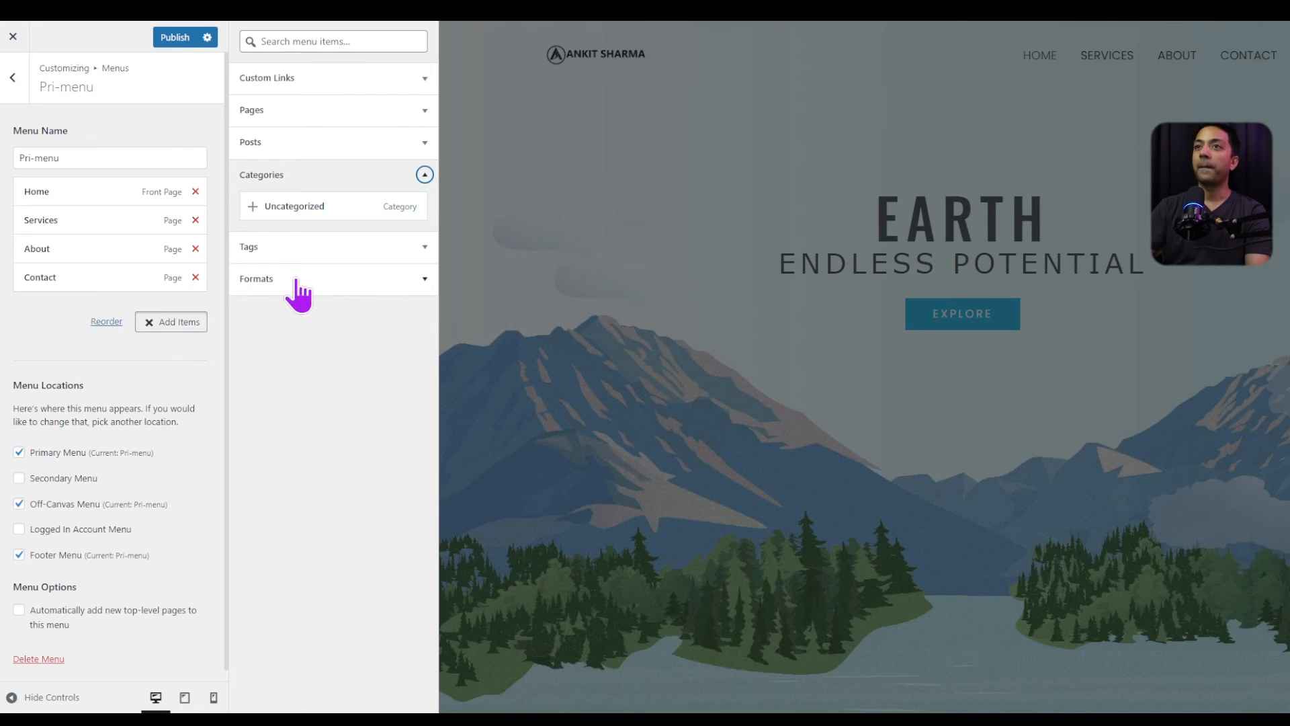
{"action": "left_click", "coordinate": [299, 80]}
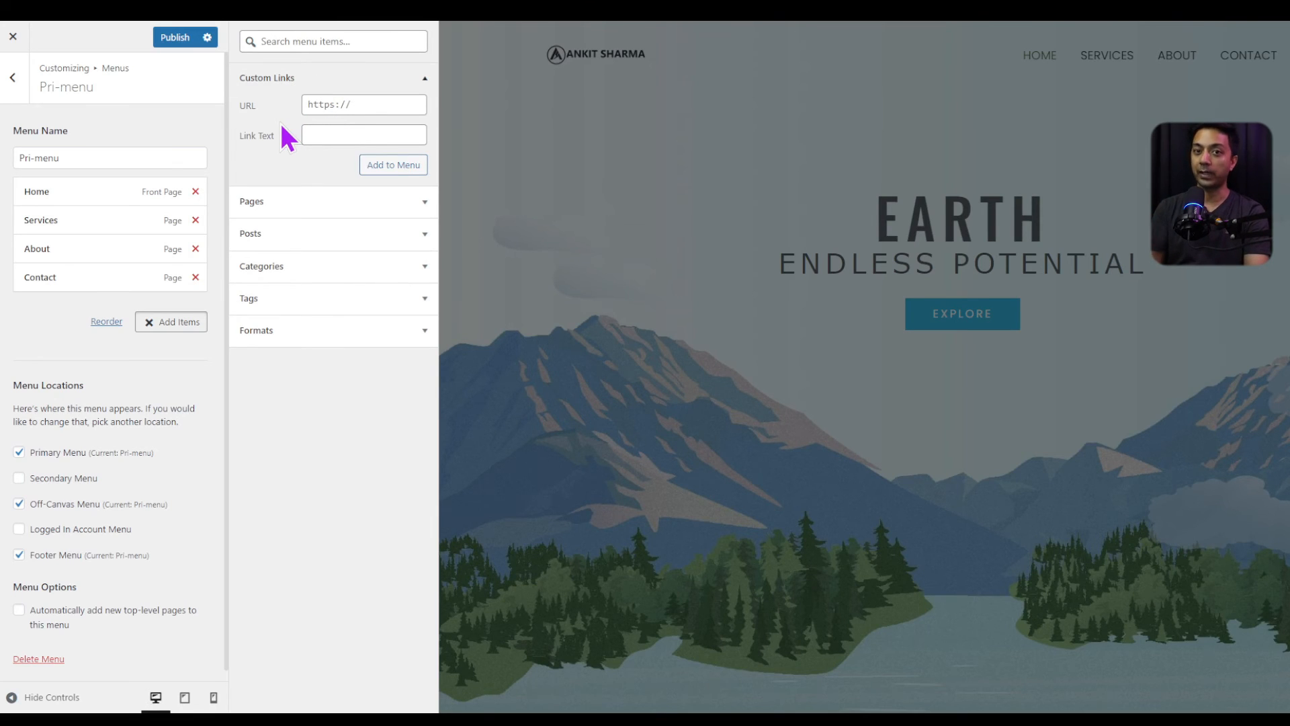
{"action": "left_click", "coordinate": [168, 44]}
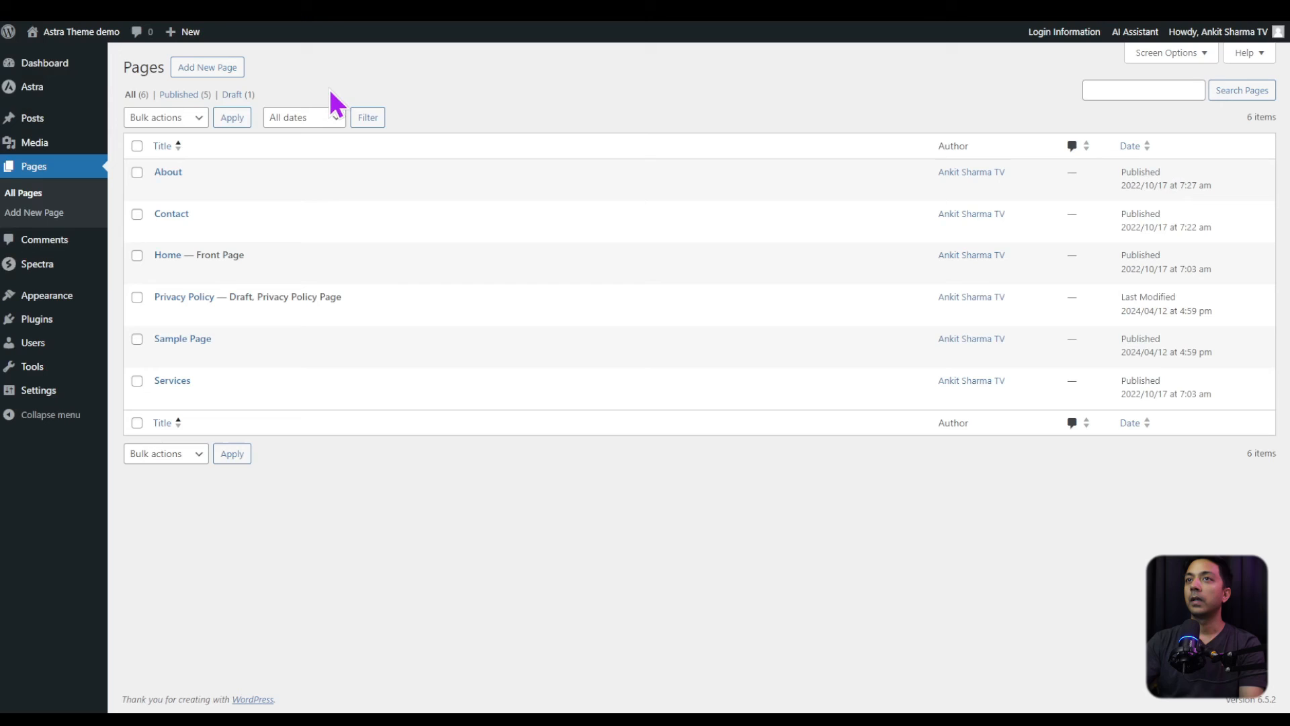
Step: Open the Menus page in the WordPress dashboard and create a new menu named "Top menu"
{"action": "left_click", "coordinate": [14, 70]}
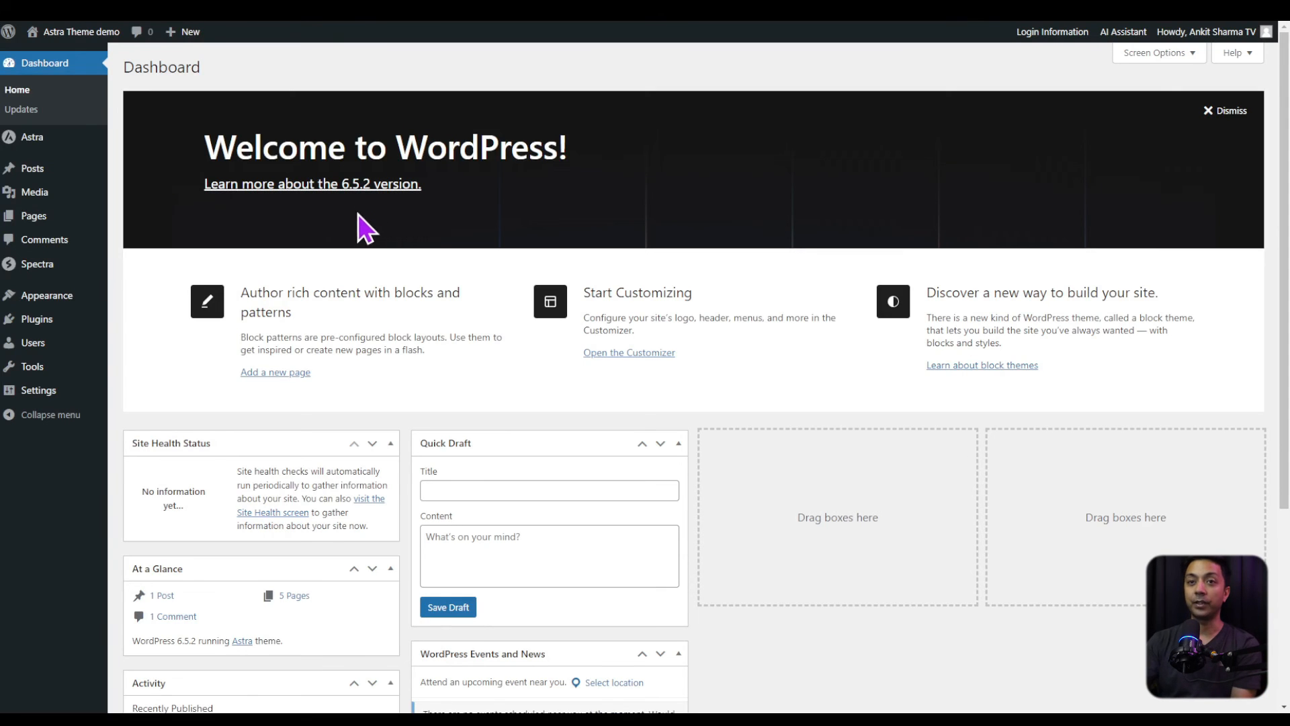
{"action": "mouse_move", "coordinate": [53, 299]}
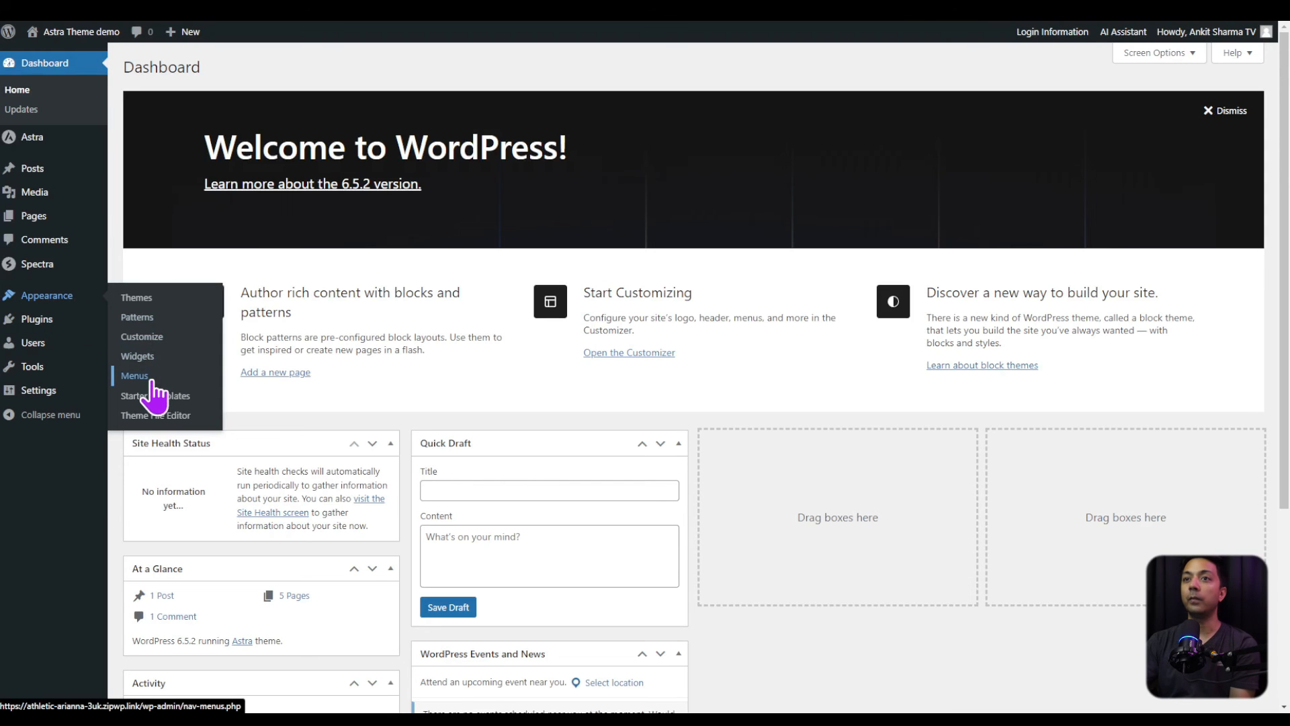
{"action": "left_click", "coordinate": [135, 377]}
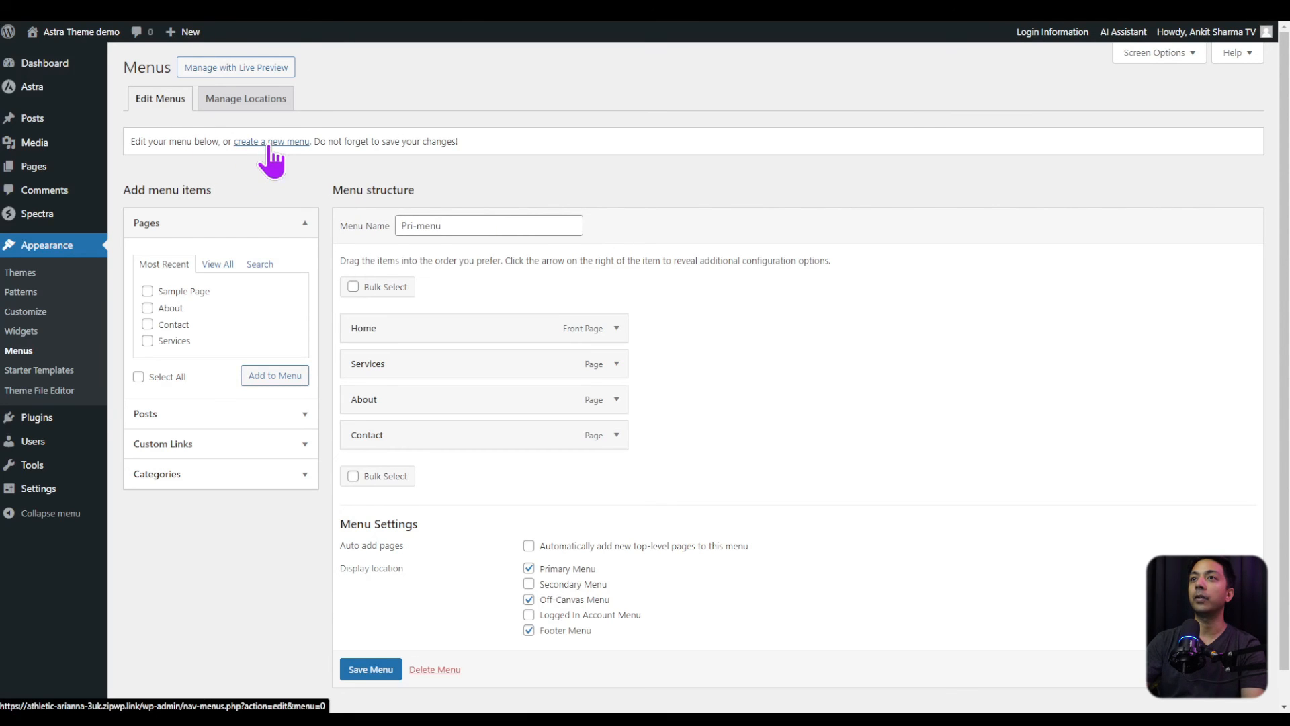
{"action": "left_click", "coordinate": [469, 219]}
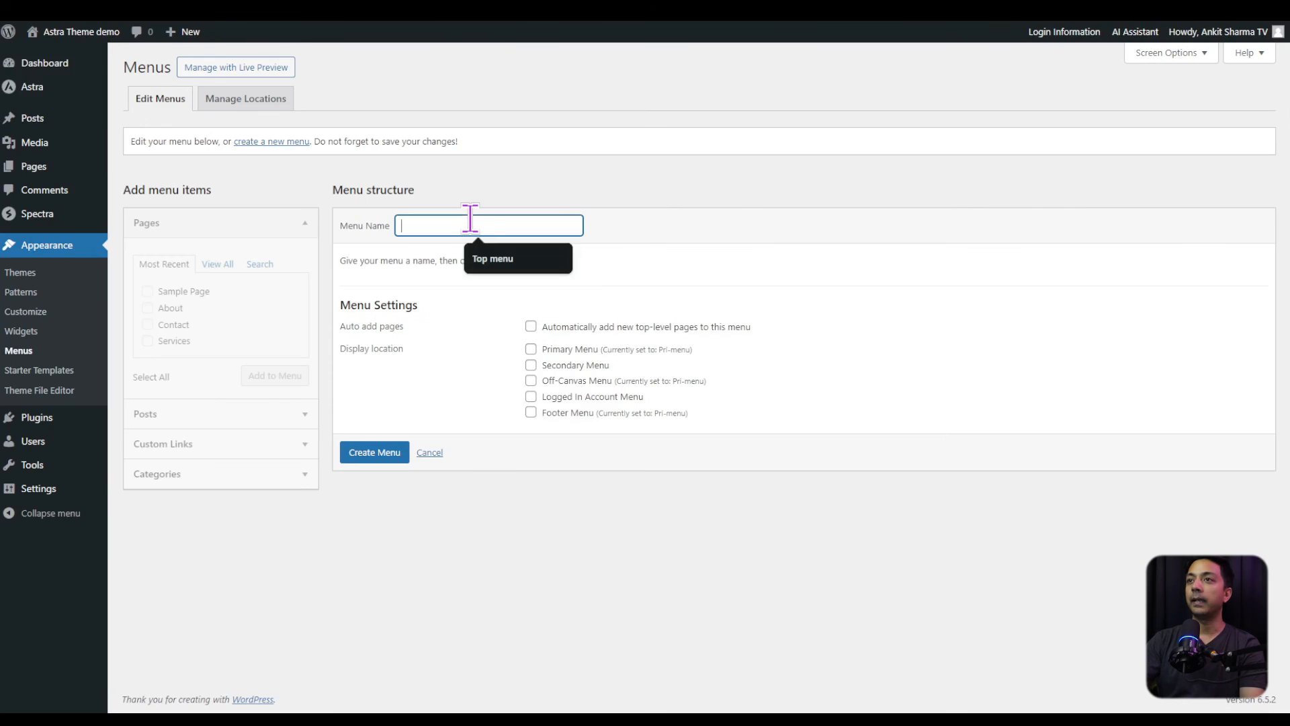
{"action": "left_click", "coordinate": [502, 258]}
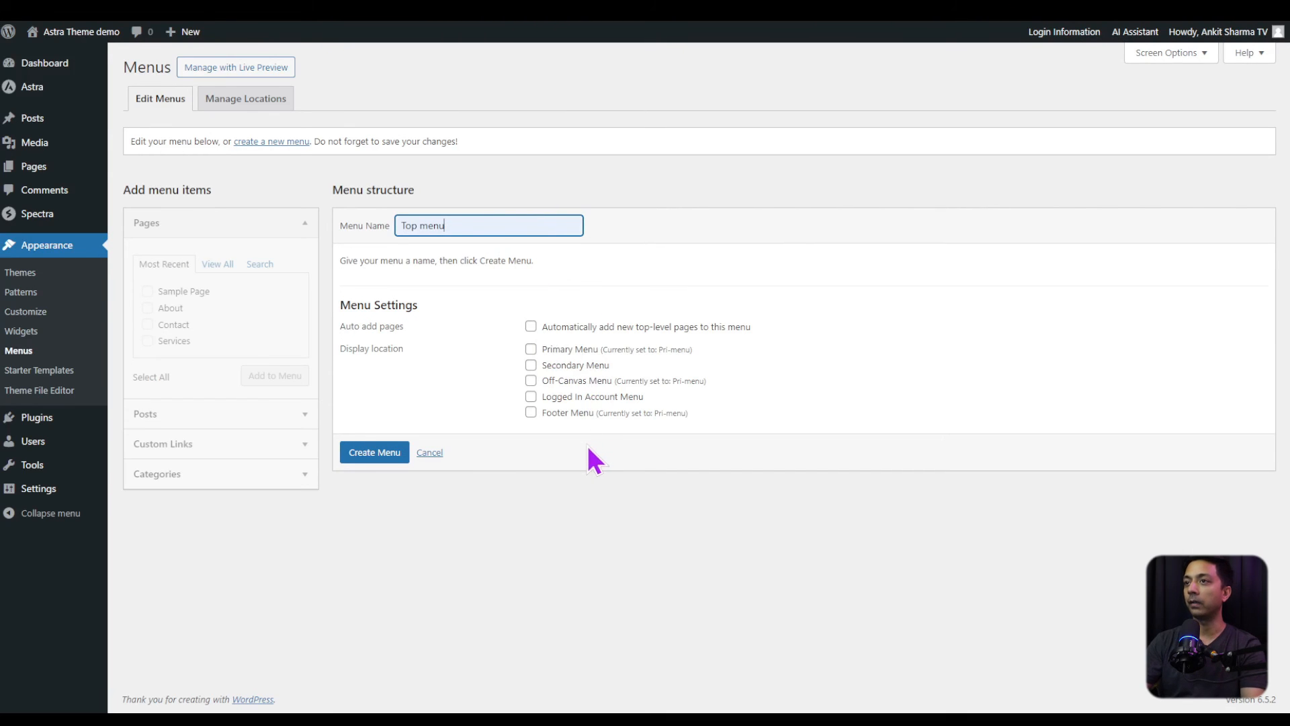
{"action": "left_click", "coordinate": [373, 457]}
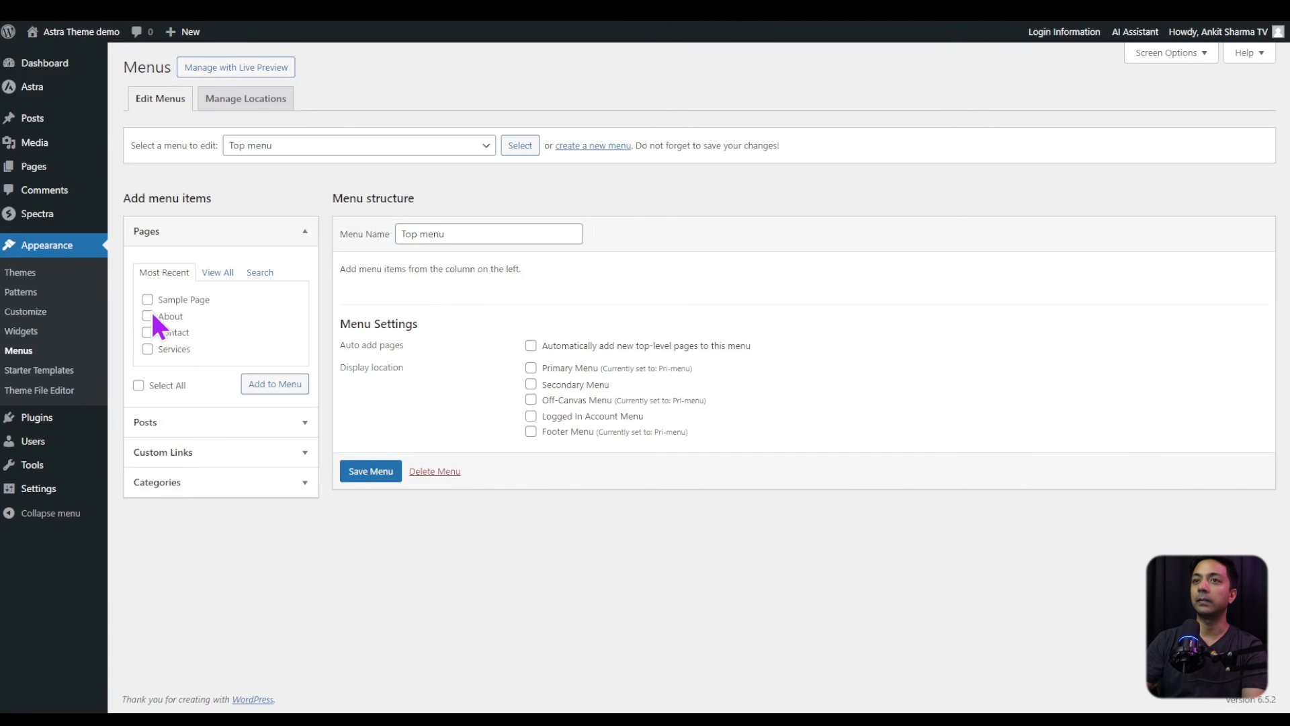
Step: Add the Sample Page, About, Contact and Services pages to Top menu and save the menu
{"action": "left_click", "coordinate": [147, 299]}
{"action": "left_click", "coordinate": [147, 316]}
{"action": "left_click", "coordinate": [147, 332]}
{"action": "left_click", "coordinate": [147, 348]}
{"action": "left_click", "coordinate": [274, 387]}
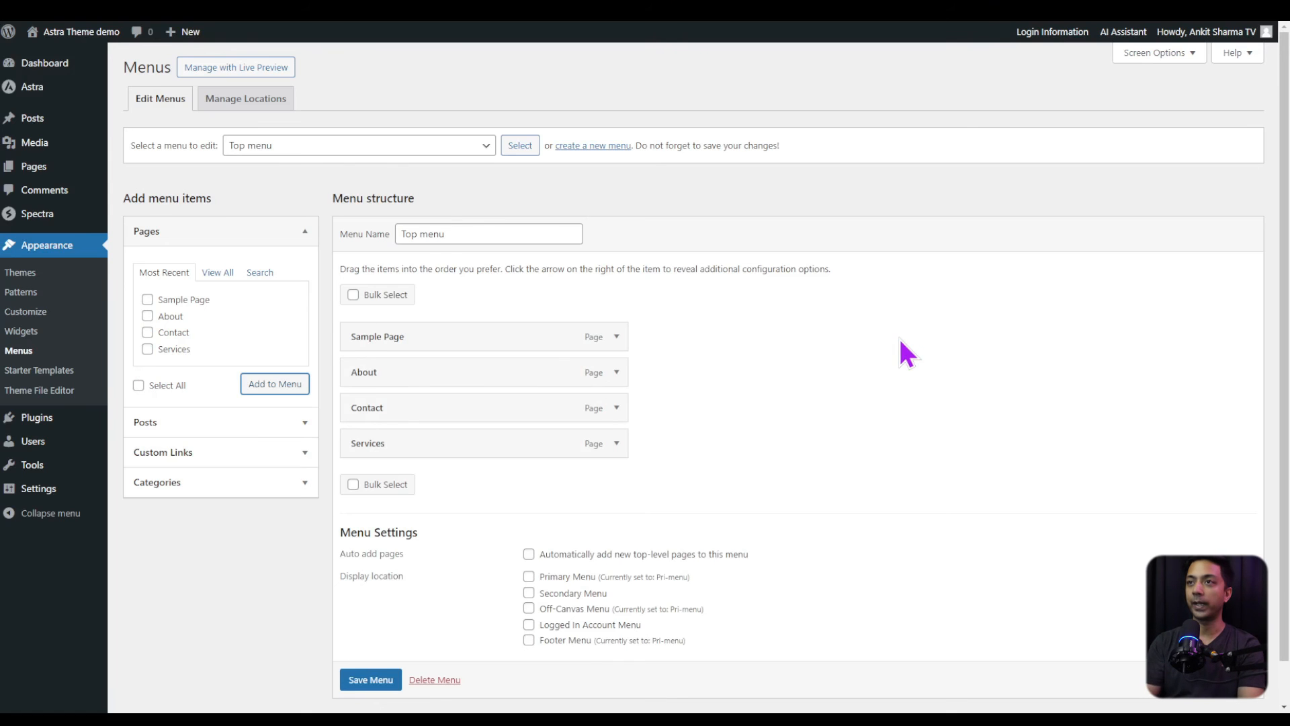
{"action": "scroll", "coordinate": [886, 380], "scroll_direction": "down", "scroll_amount": 1}
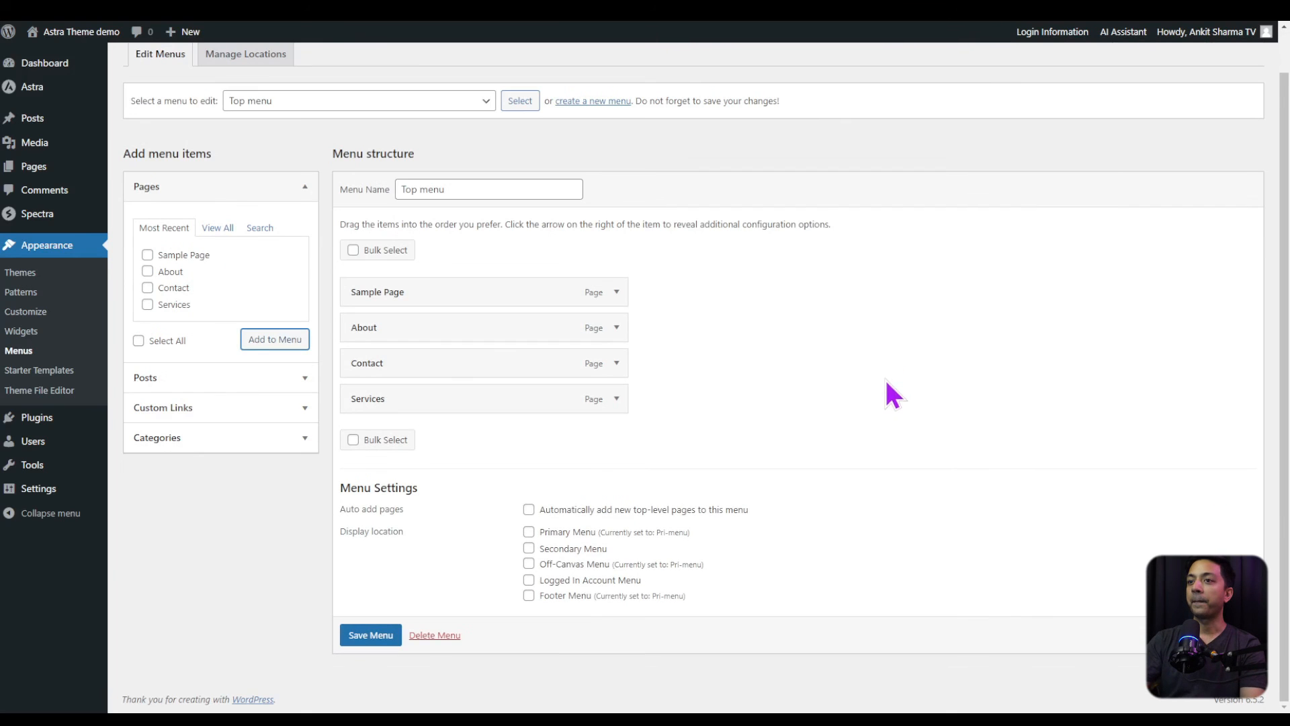
{"action": "left_click", "coordinate": [399, 634]}
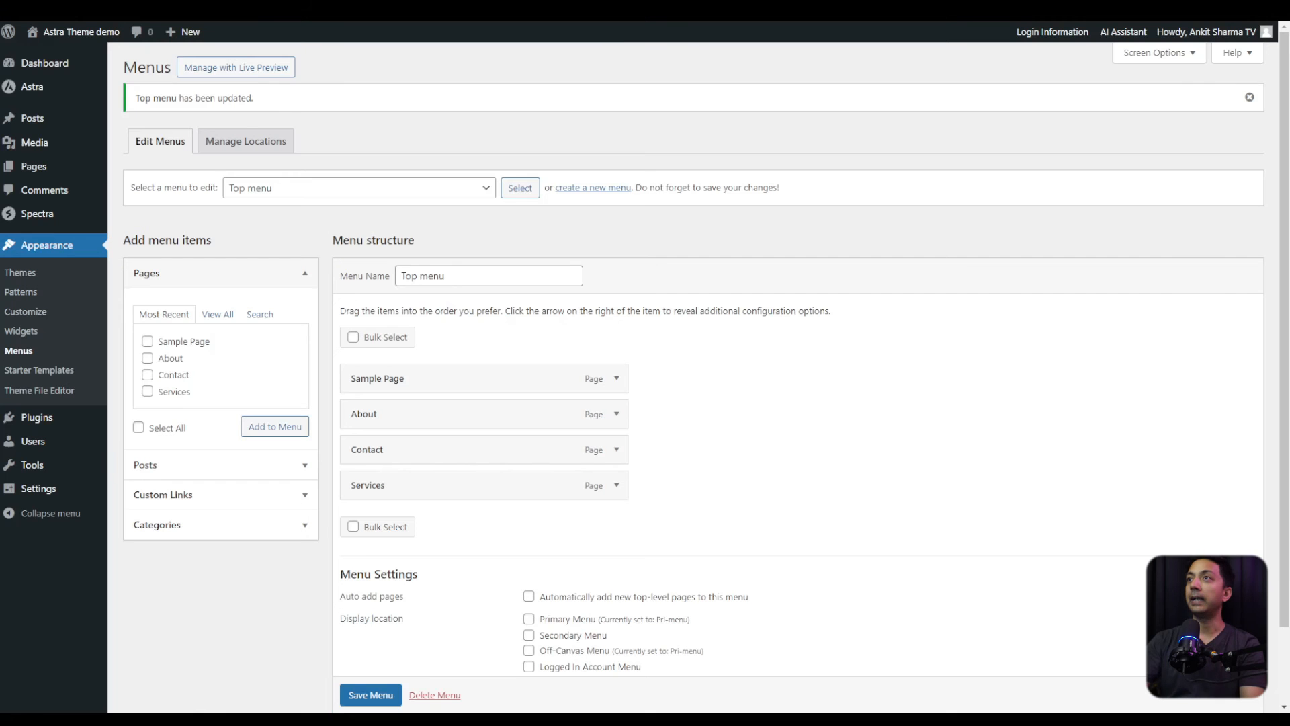
Step: Try assigning Top menu to the Primary Menu location through the header's Primary Menu settings in the Customizer
{"action": "scroll", "coordinate": [685, 309], "scroll_direction": "down", "scroll_amount": 1}
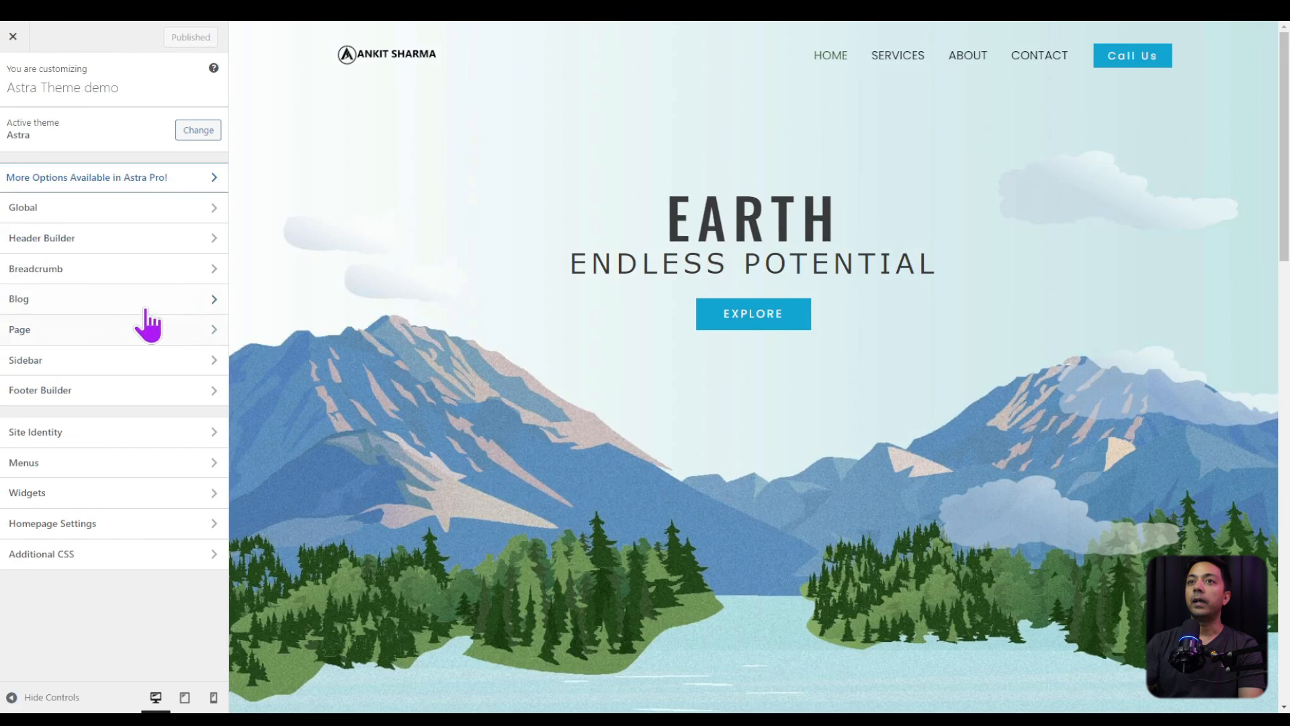
{"action": "left_click", "coordinate": [811, 42]}
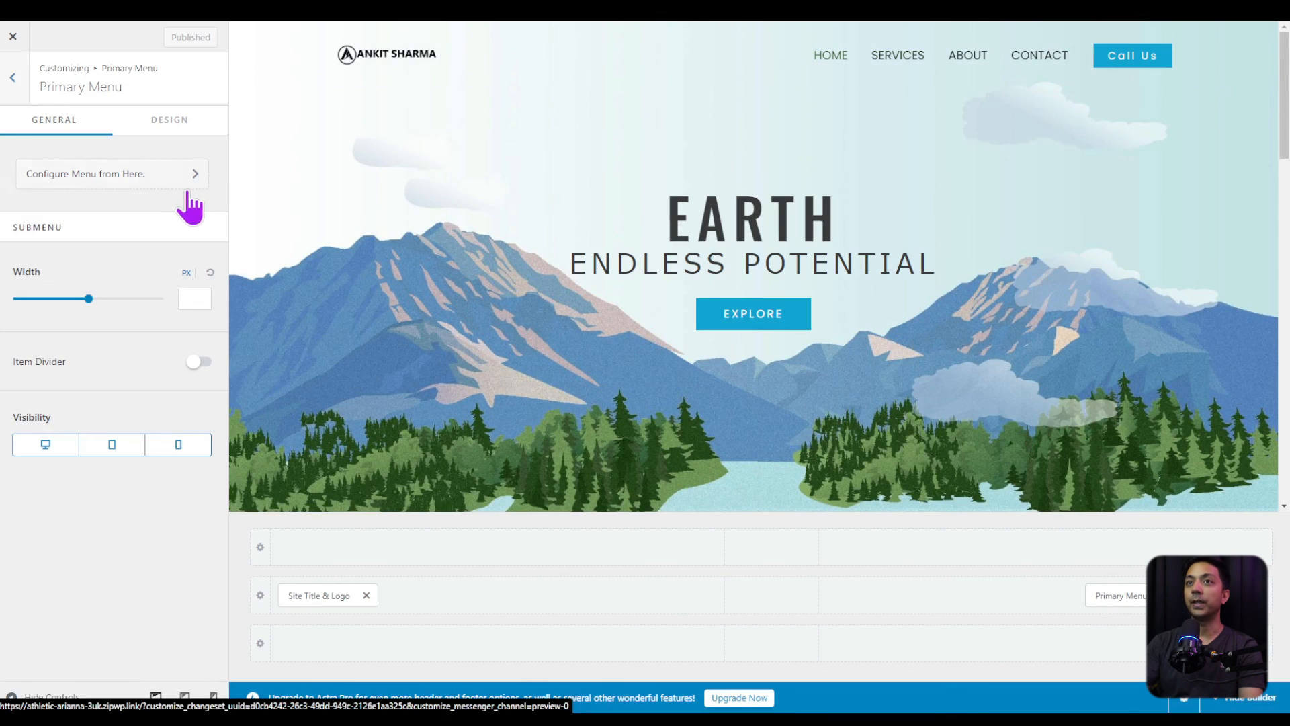
{"action": "left_click", "coordinate": [158, 180]}
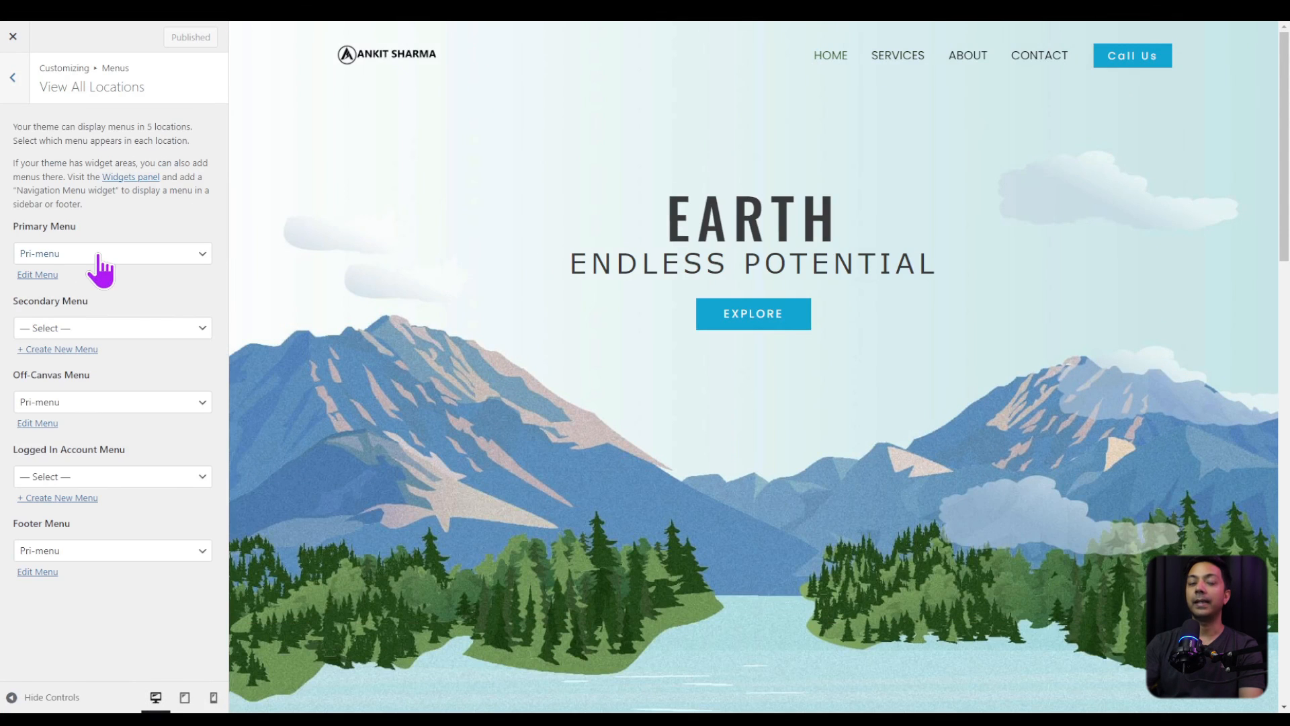
{"action": "left_click", "coordinate": [175, 251]}
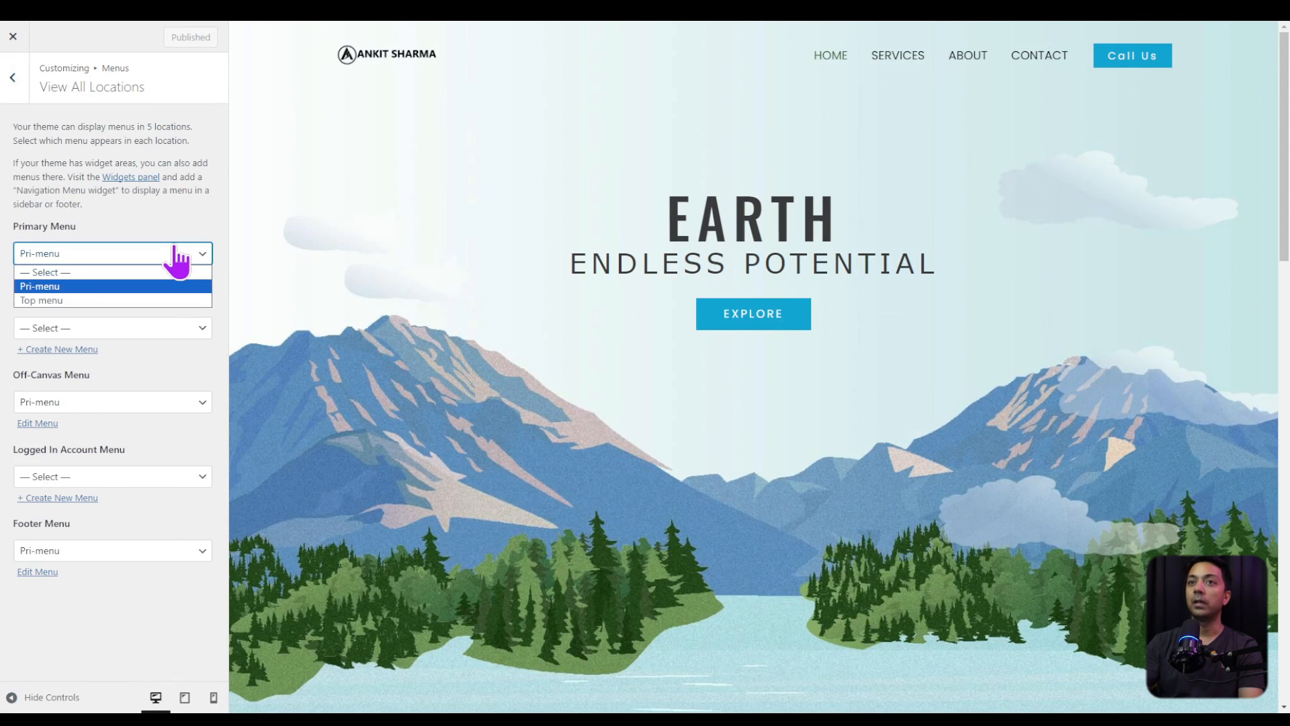
{"action": "left_click", "coordinate": [151, 301]}
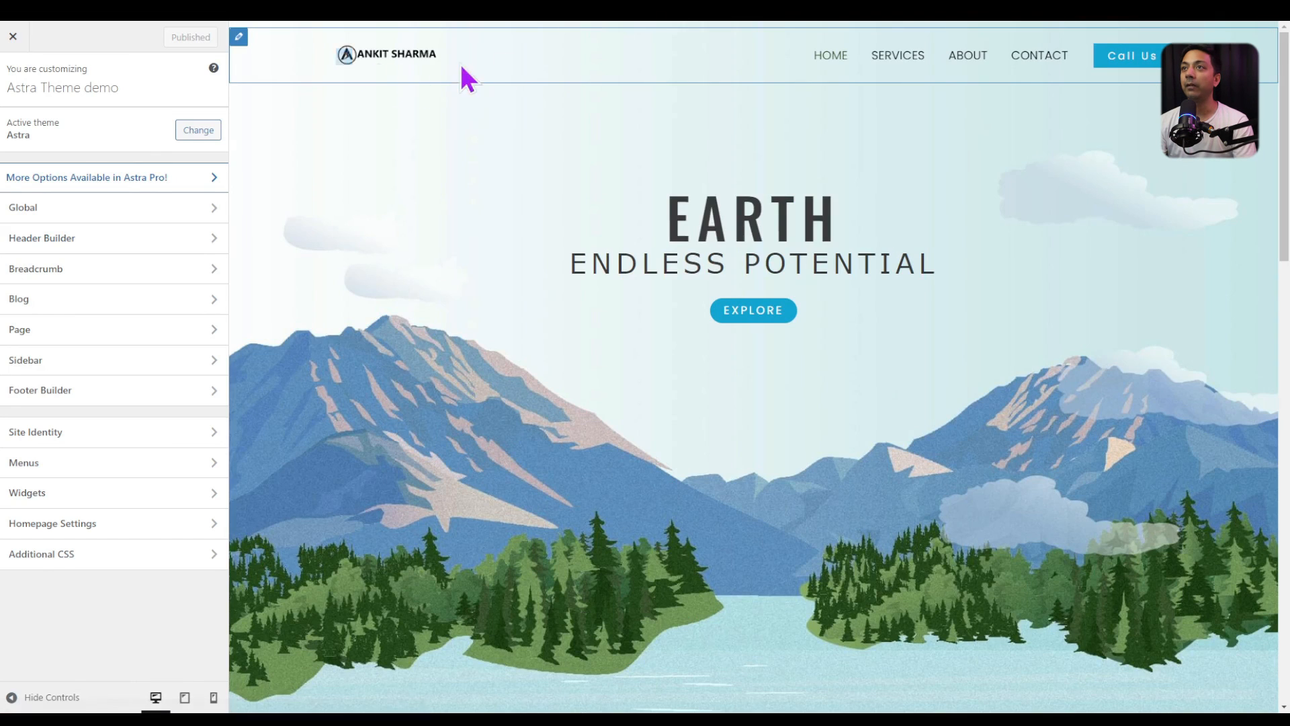
Step: Check the site's existing footer, open the Footer Builder and review the extra footer features offered by Astra Pro
{"action": "scroll", "coordinate": [753, 370], "scroll_direction": "down", "scroll_amount": 15}
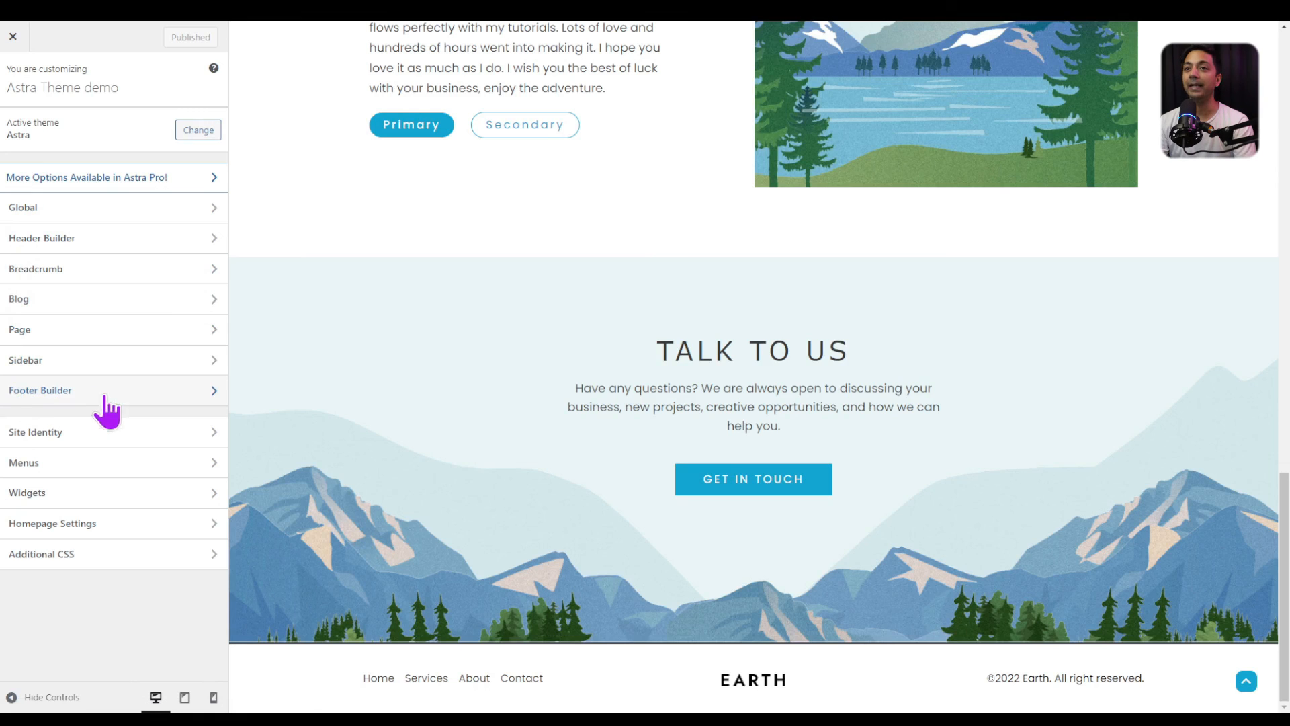
{"action": "left_click", "coordinate": [152, 401]}
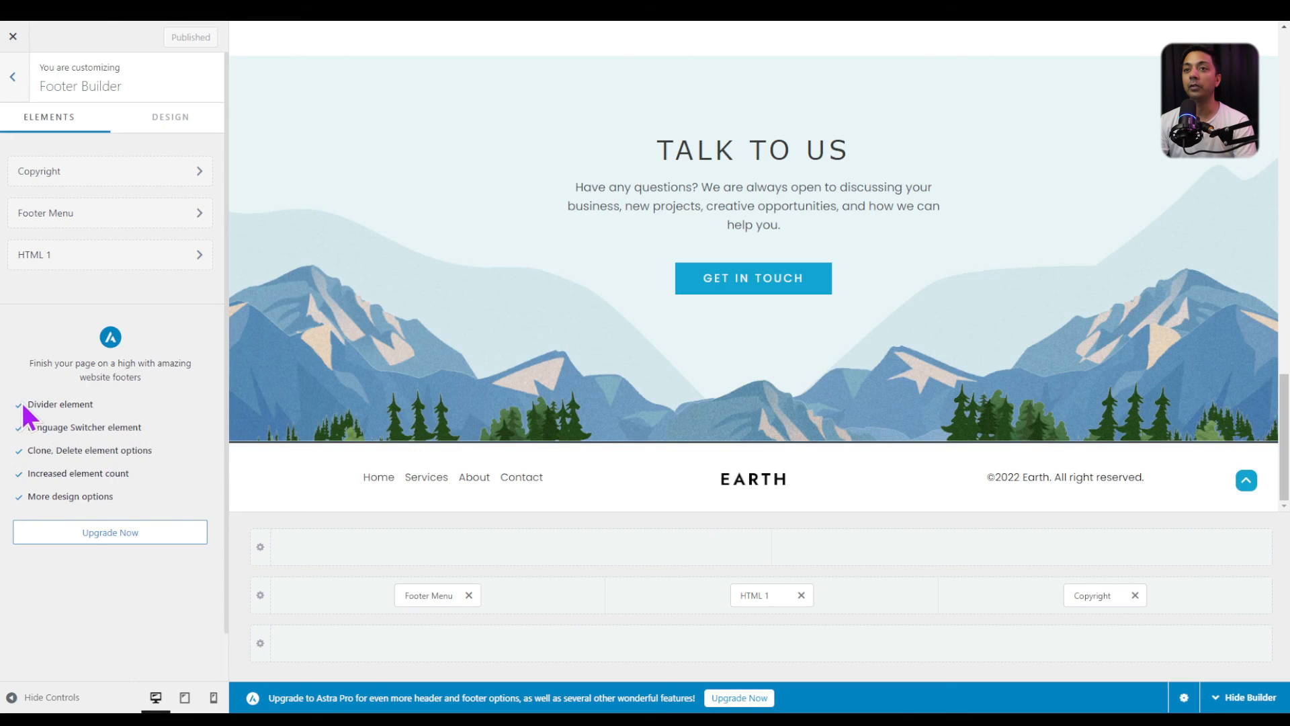
{"action": "left_click_drag", "start_coordinate": [33, 404], "coordinate": [136, 494]}
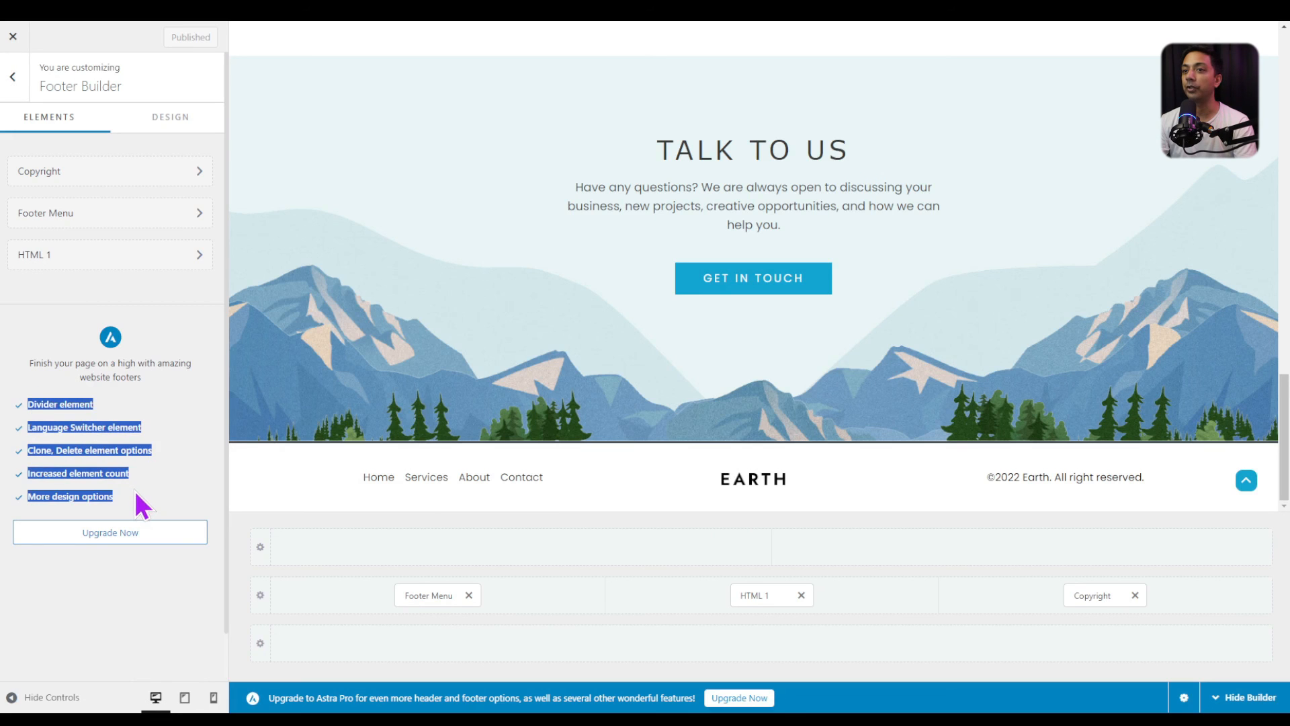
{"action": "left_click", "coordinate": [143, 505]}
Step: Replace the HTML 1 element in the centre of the footer's middle row with the Social element
{"action": "left_click", "coordinate": [752, 597]}
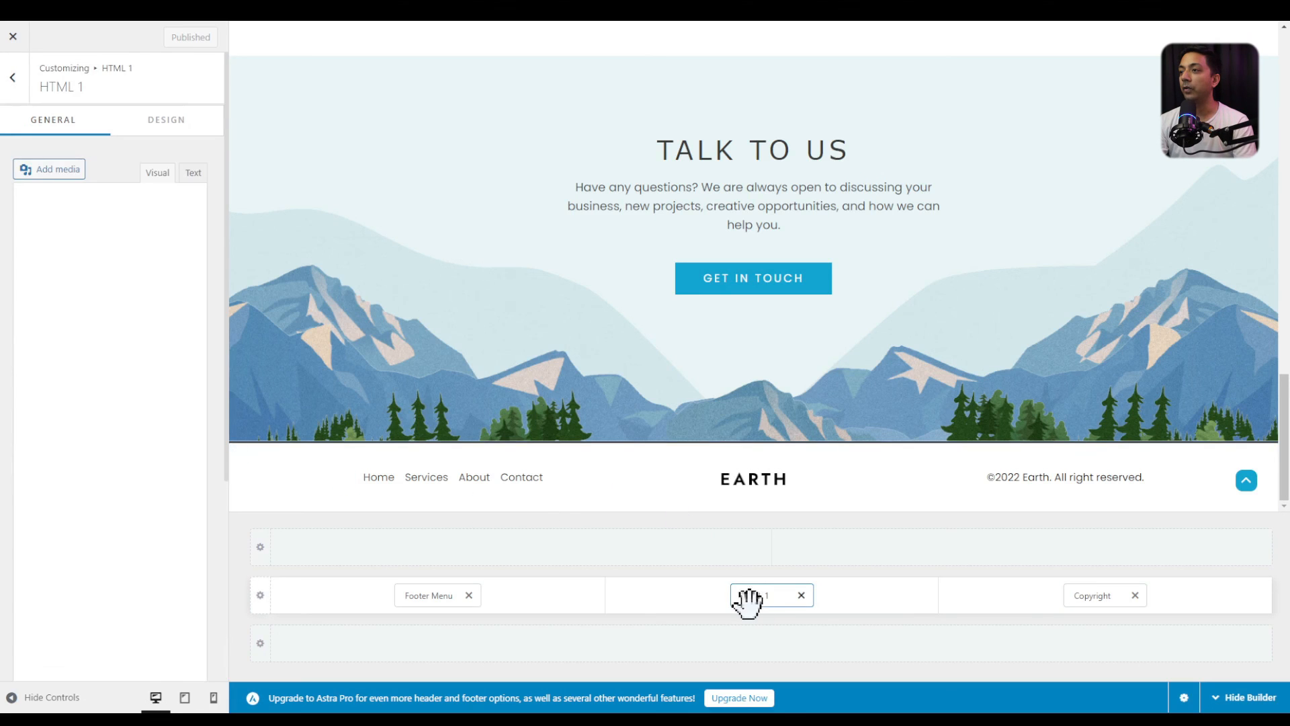
{"action": "left_click", "coordinate": [747, 597]}
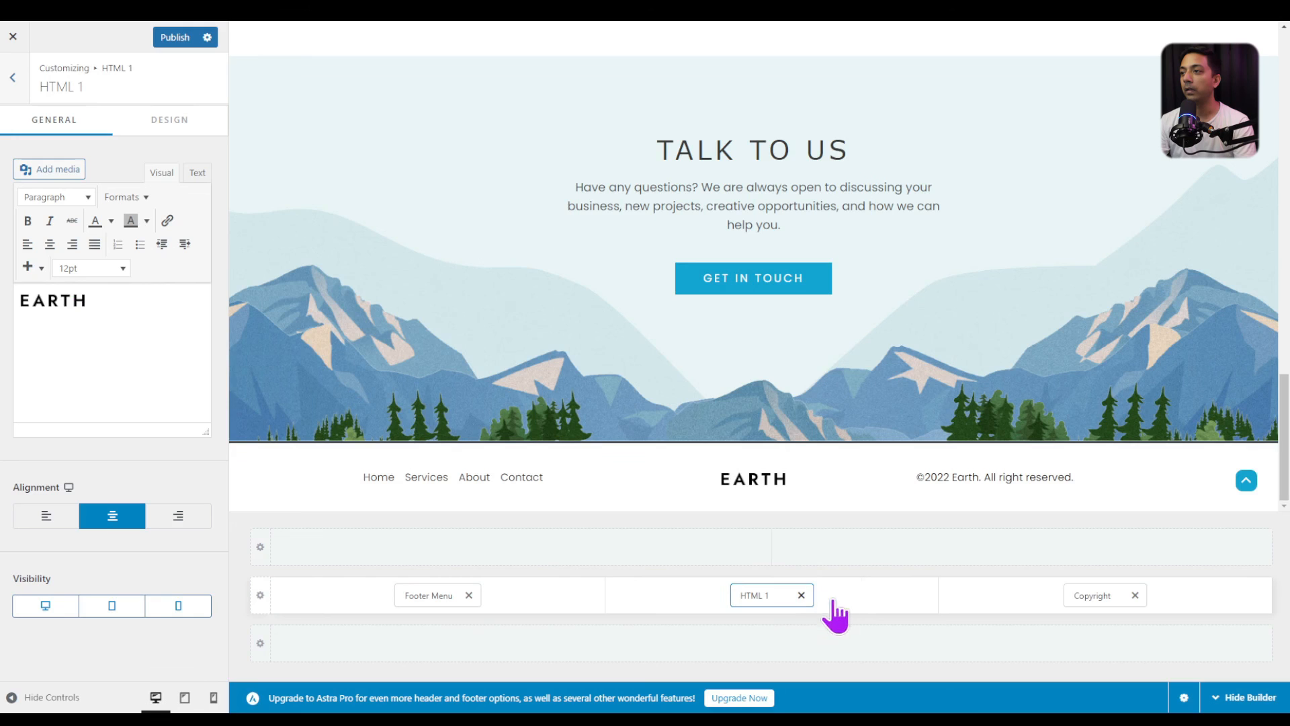
{"action": "left_click", "coordinate": [802, 596]}
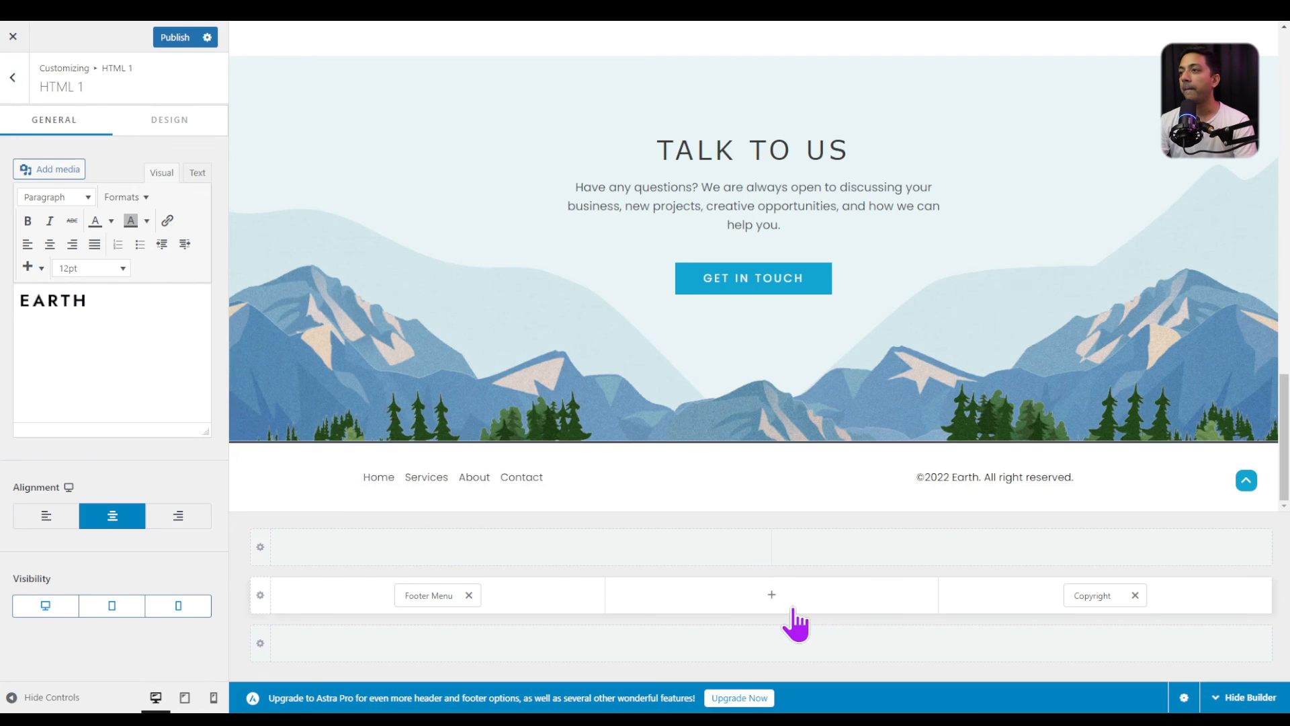
{"action": "left_click", "coordinate": [772, 596]}
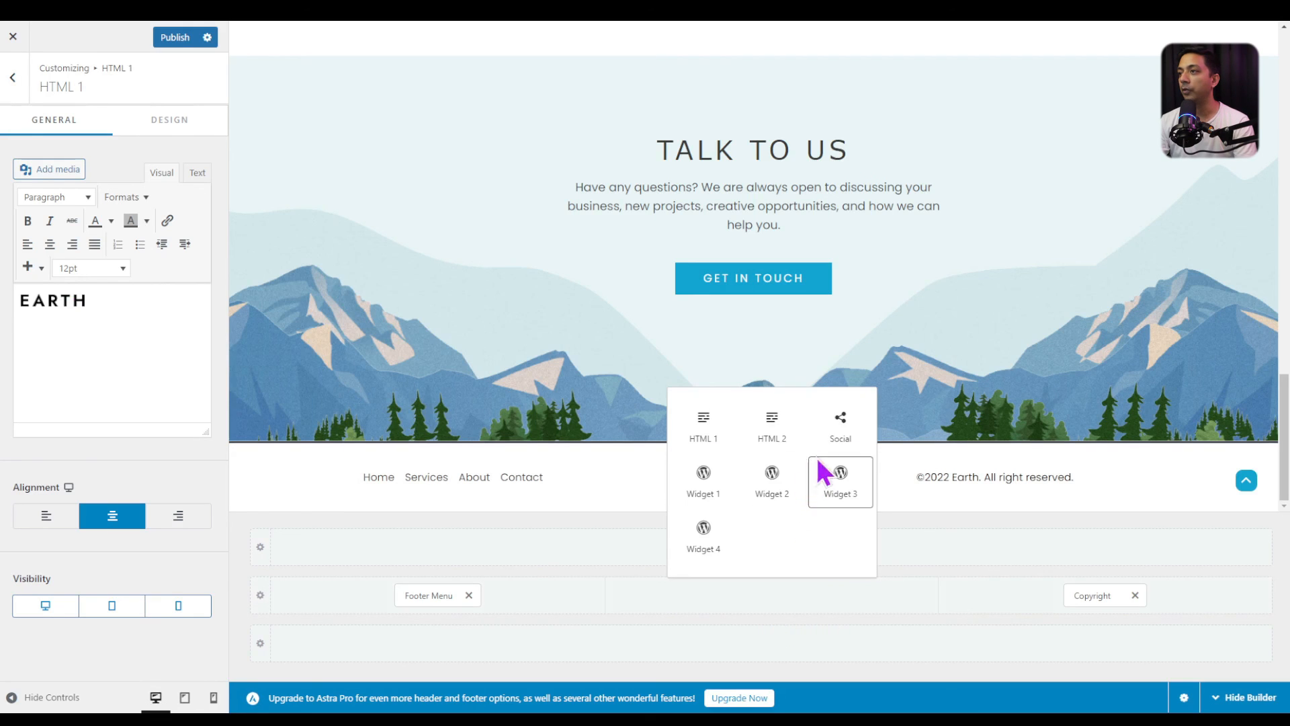
{"action": "left_click", "coordinate": [840, 430]}
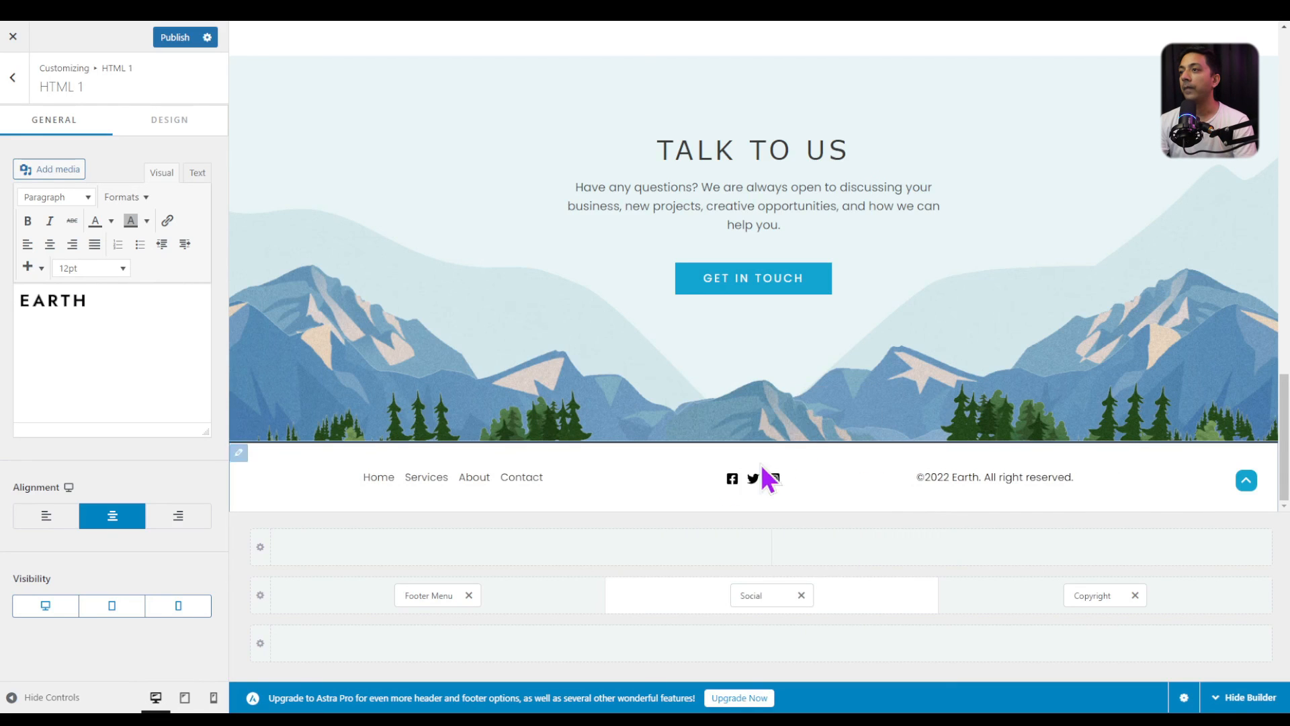
Step: Review the Facebook and Twitter icon settings of the footer's Social element, and remove the Twitter and Instagram icons
{"action": "left_click", "coordinate": [764, 594]}
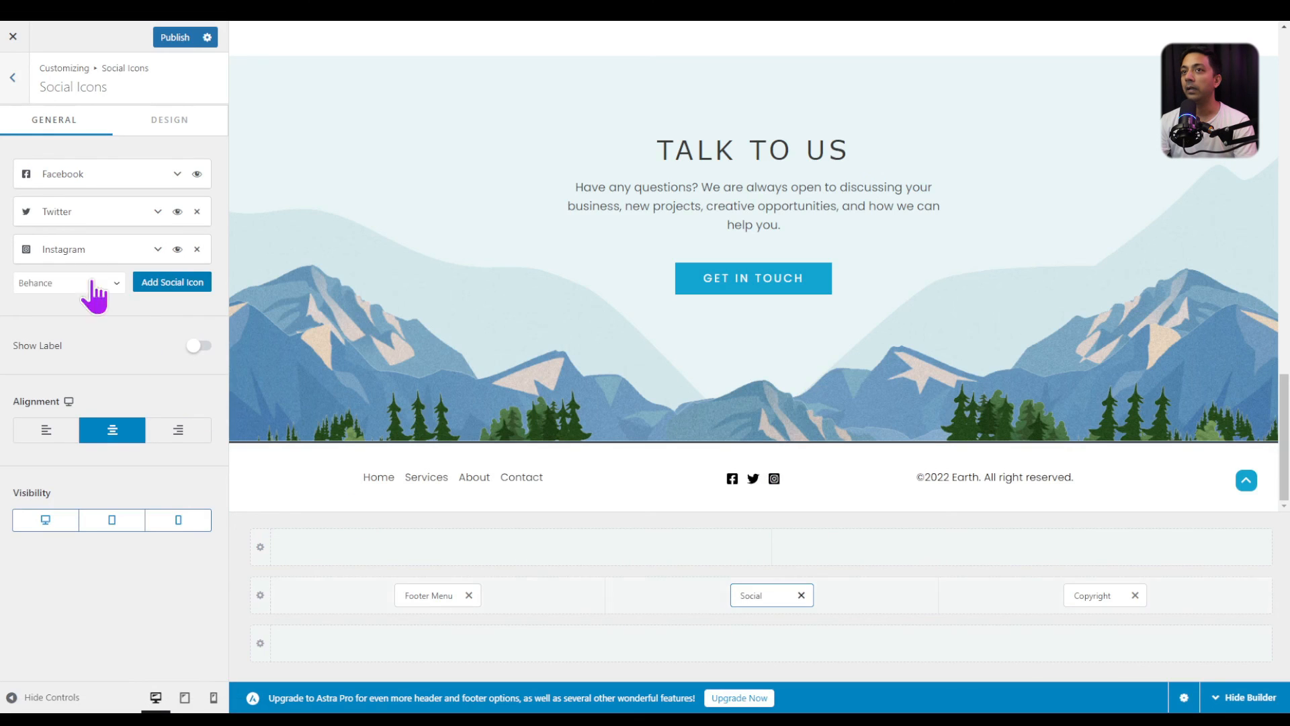
{"action": "left_click", "coordinate": [177, 175]}
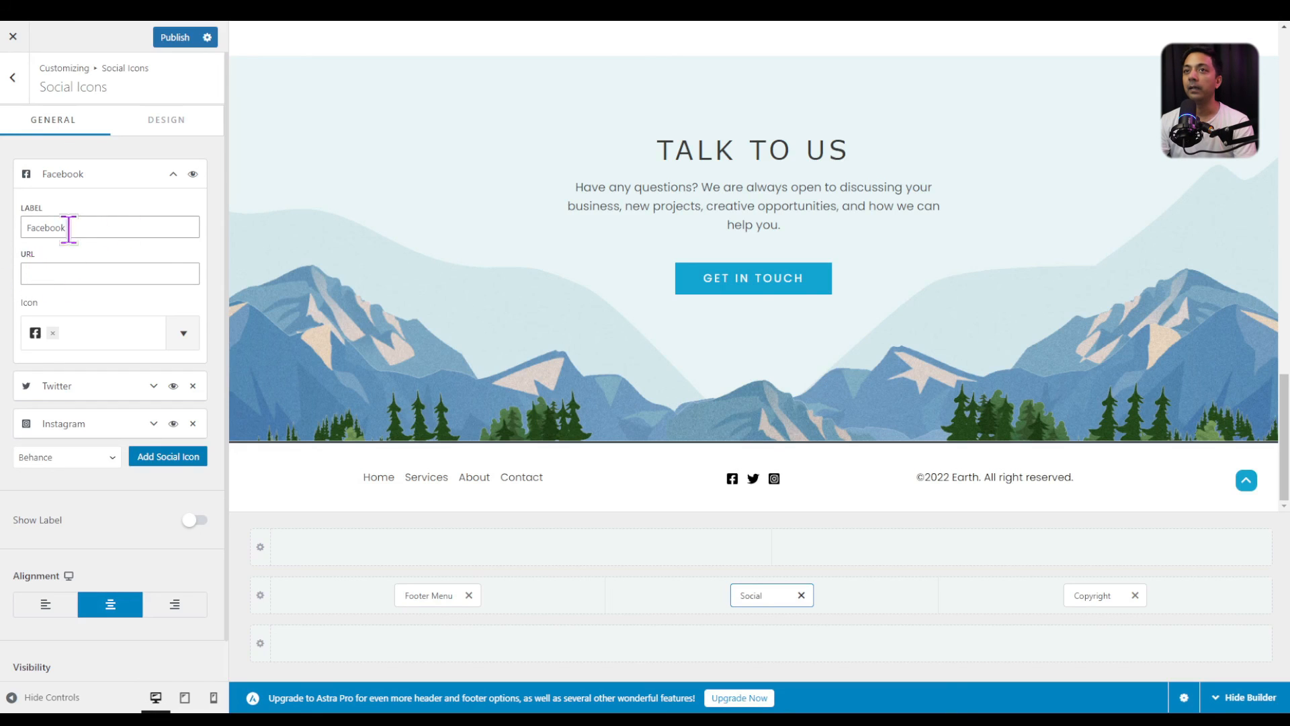
{"action": "left_click", "coordinate": [169, 175]}
{"action": "left_click", "coordinate": [154, 211]}
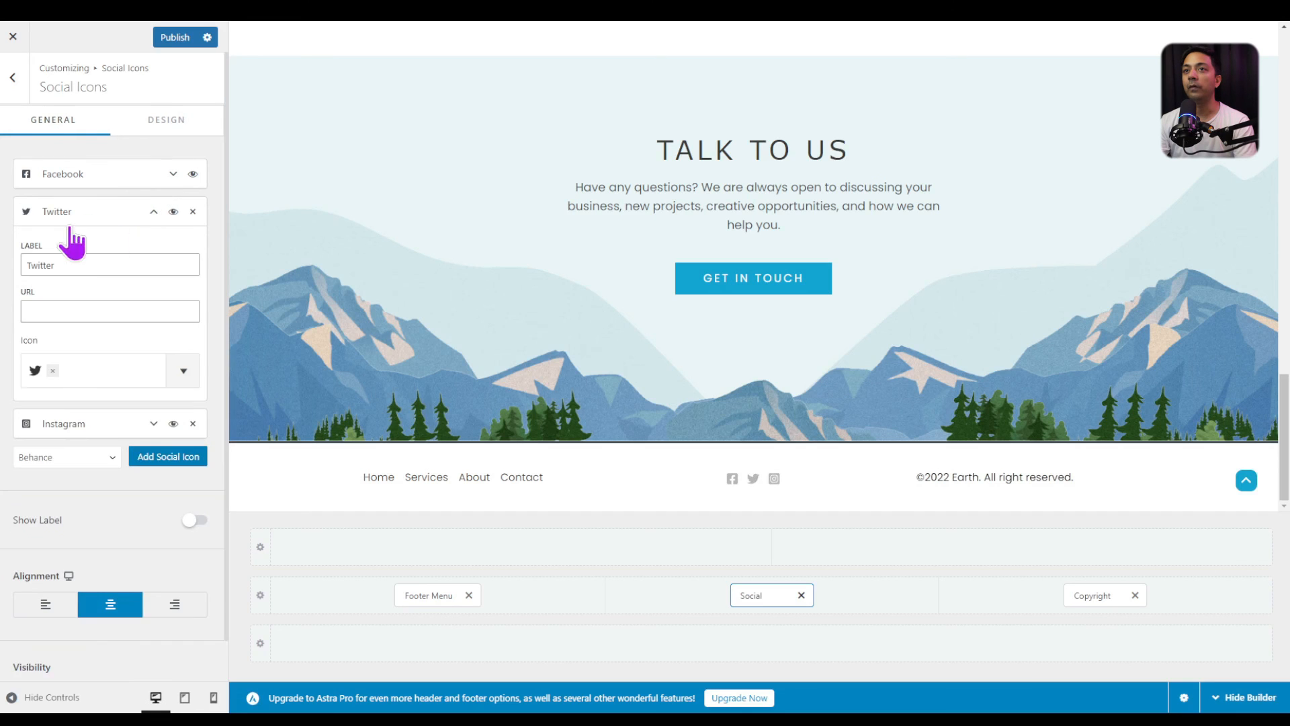
{"action": "left_click", "coordinate": [193, 211]}
{"action": "left_click", "coordinate": [193, 211]}
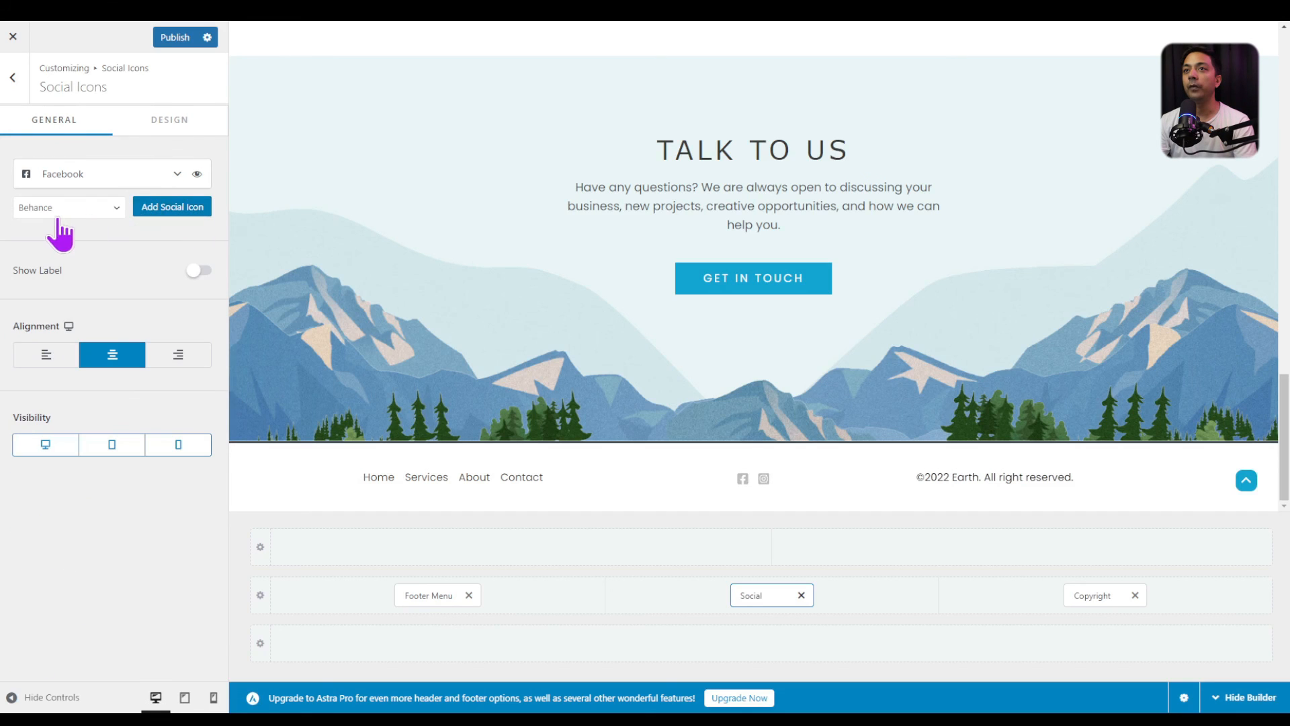
Step: Add an Instagram icon to the footer's Social element
{"action": "left_click", "coordinate": [32, 209]}
{"action": "left_click", "coordinate": [155, 244]}
{"action": "left_click", "coordinate": [85, 214]}
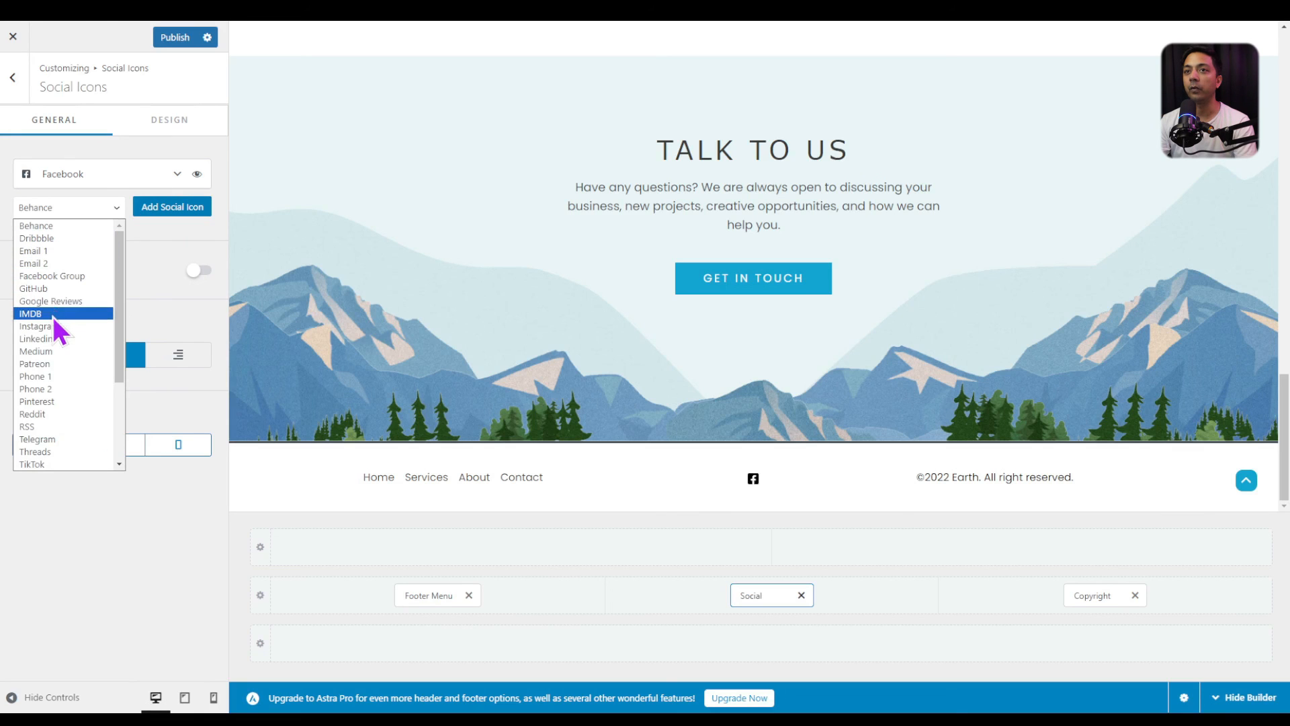
{"action": "left_click", "coordinate": [45, 327]}
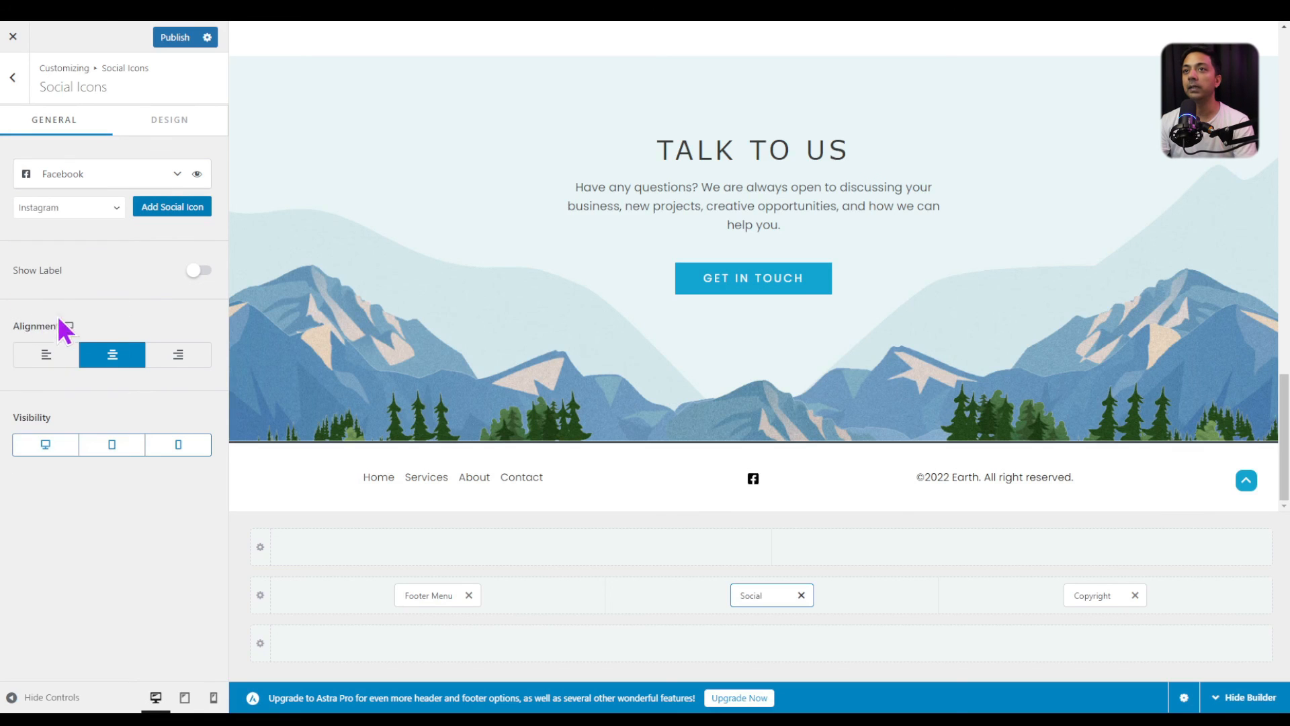
{"action": "left_click", "coordinate": [155, 208]}
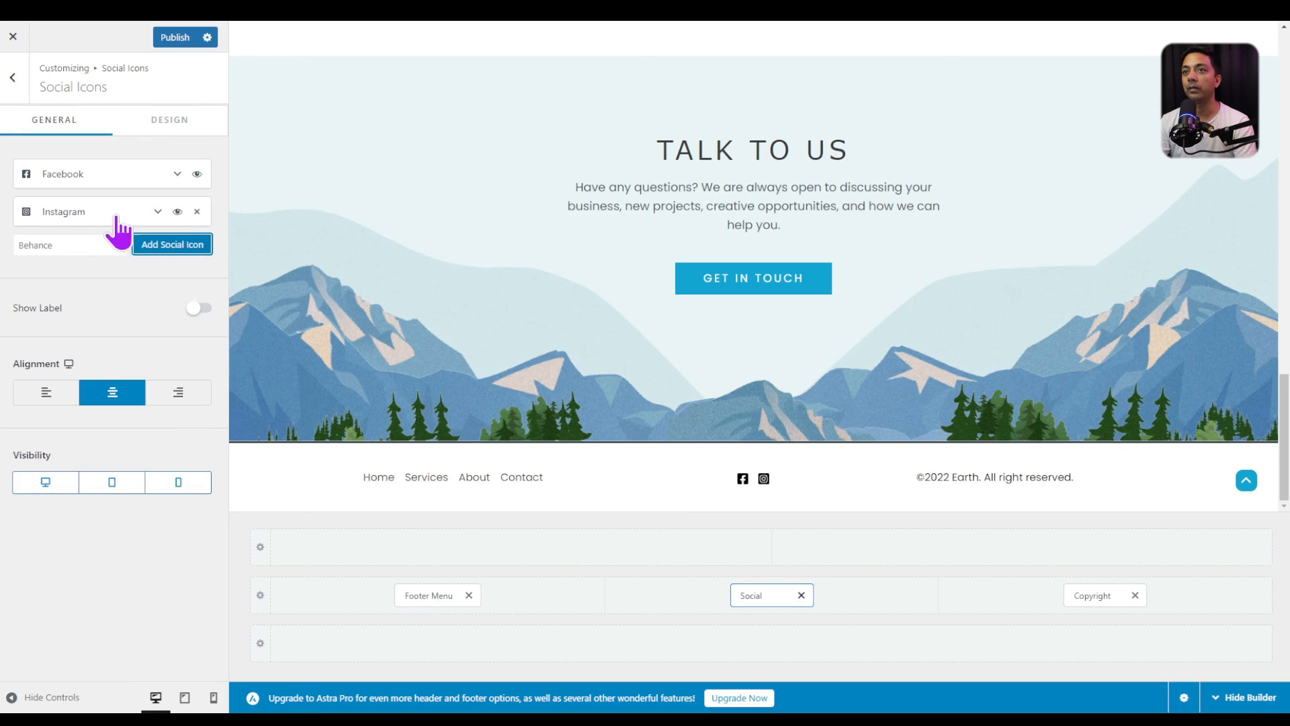
Step: Add a Dribbble icon to the footer's social icons
{"action": "left_click", "coordinate": [116, 246]}
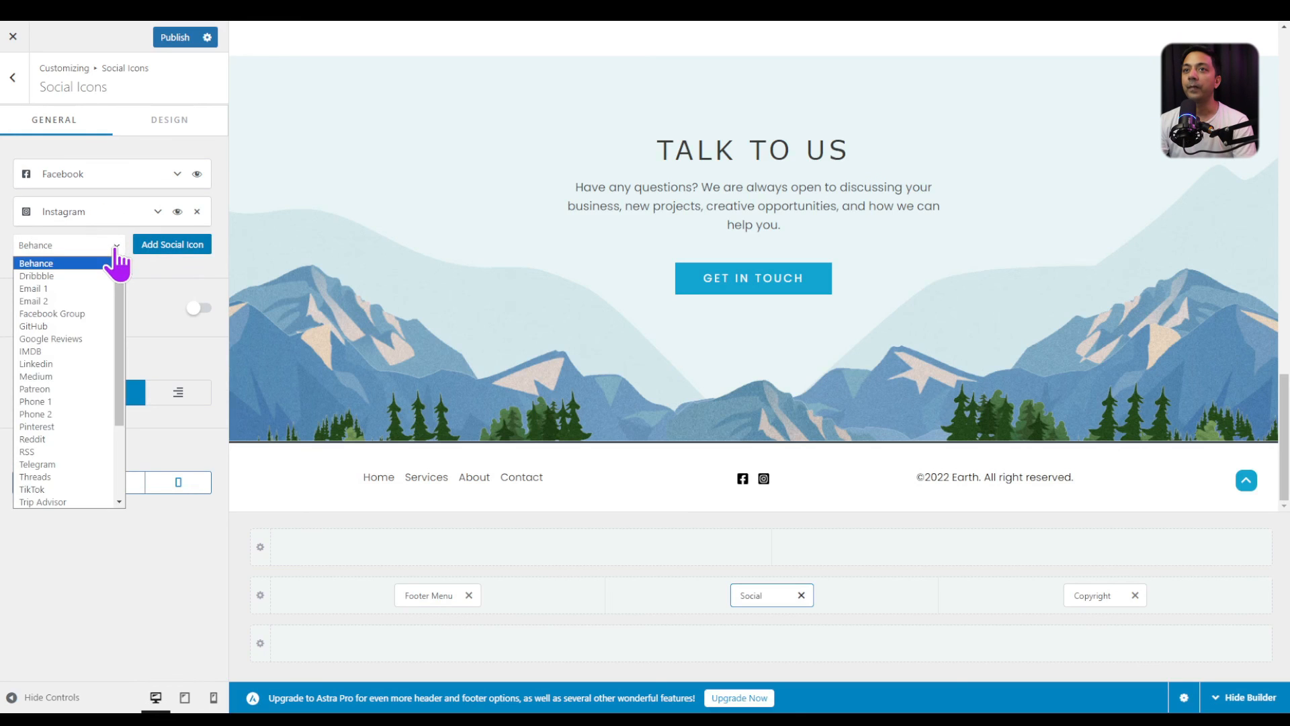
{"action": "left_click", "coordinate": [108, 276]}
{"action": "left_click", "coordinate": [172, 244]}
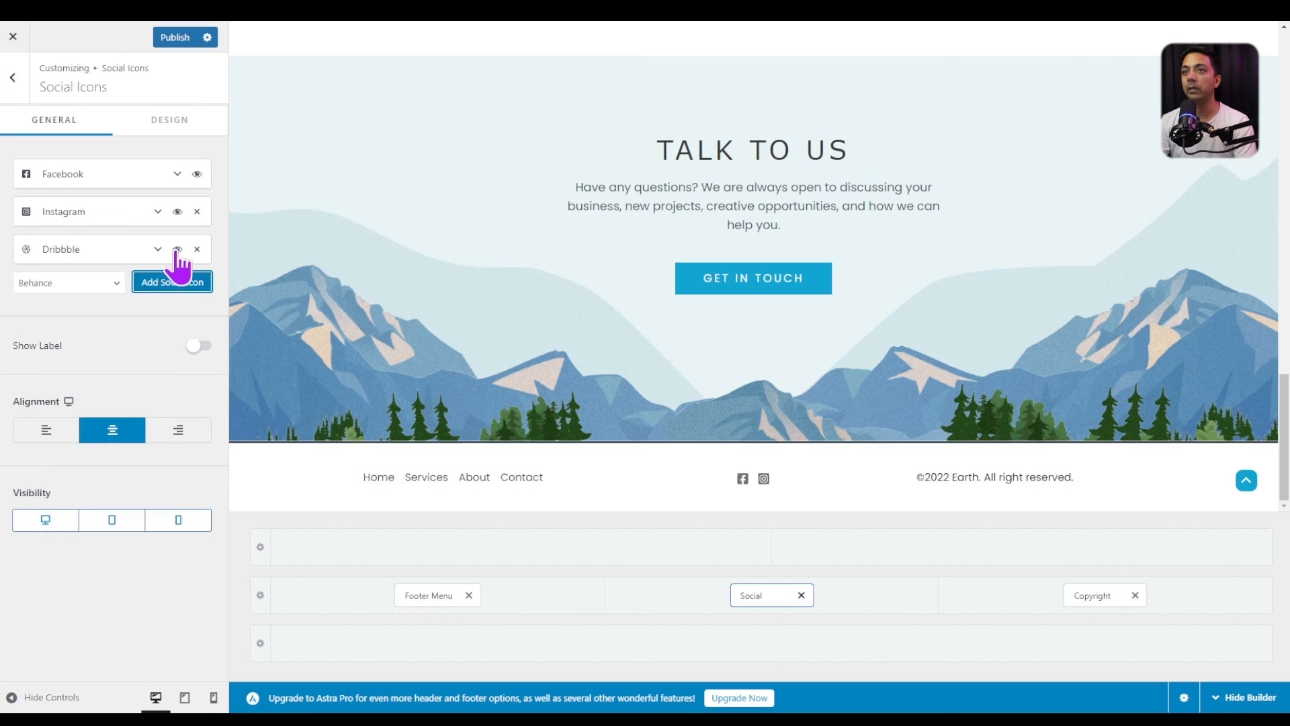